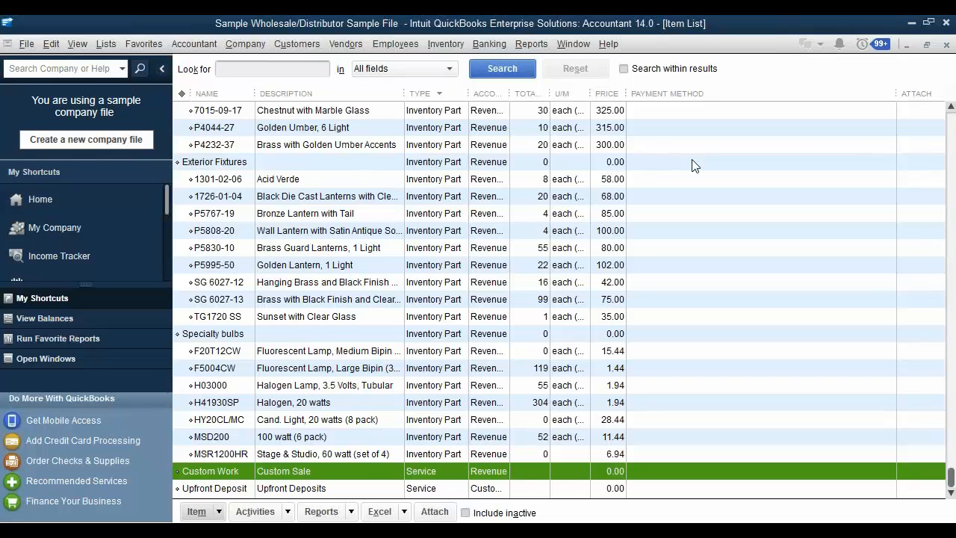
Step: Inspect the Foster Lighting bills dated 02/06/2018 and 04/16/2018 from the QuickReport for item Ex5030-03-02
{"action": "scroll", "coordinate": [314, 303], "scroll_direction": "up", "scroll_amount": 15}
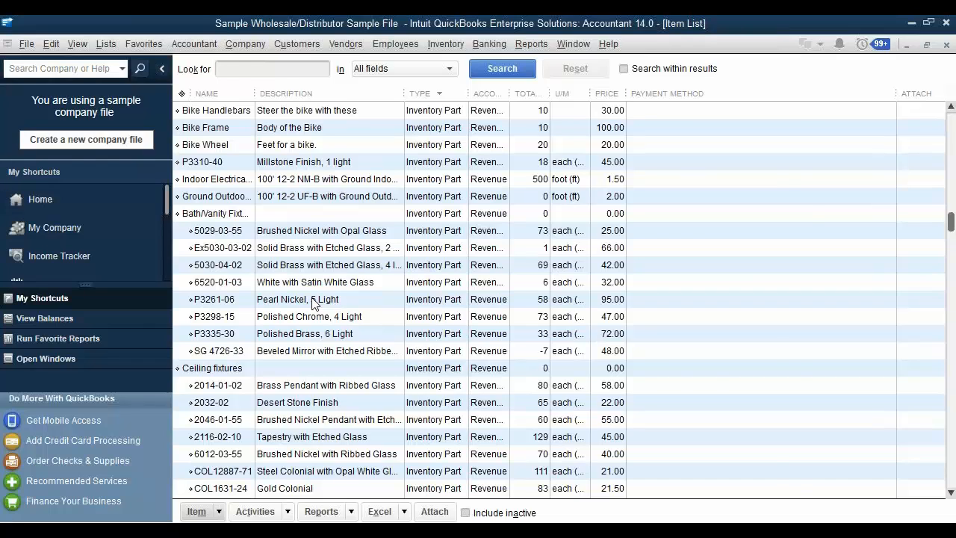
{"action": "left_click", "coordinate": [945, 45]}
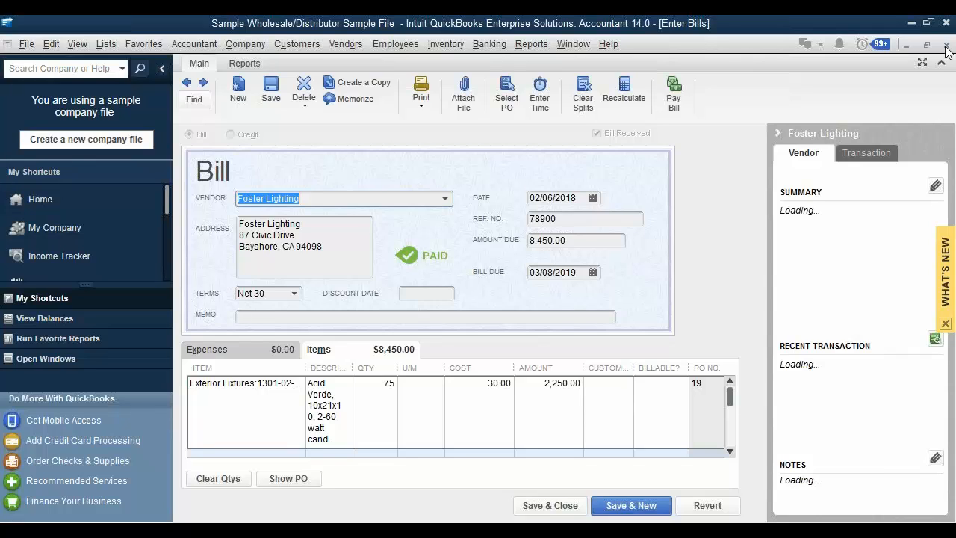
{"action": "left_click", "coordinate": [945, 45]}
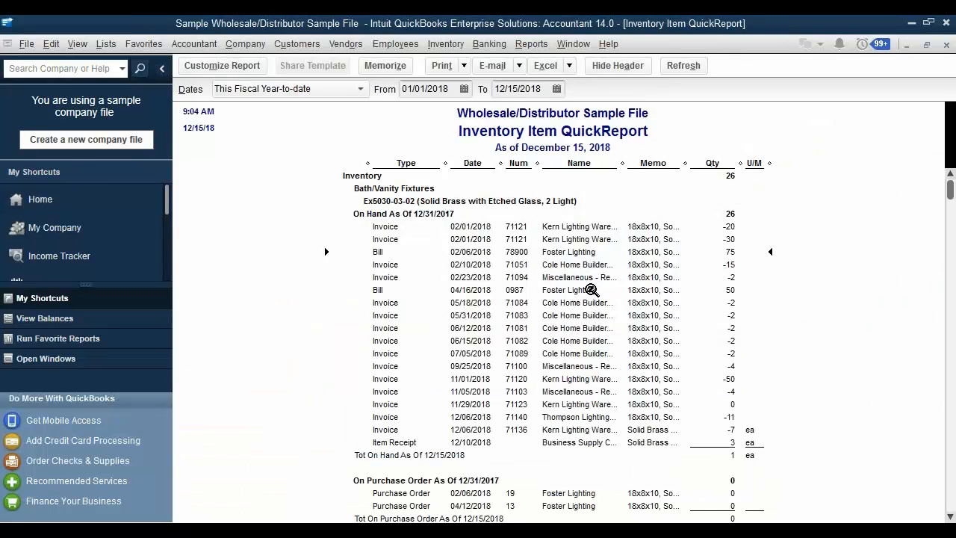
{"action": "double_click", "coordinate": [590, 290]}
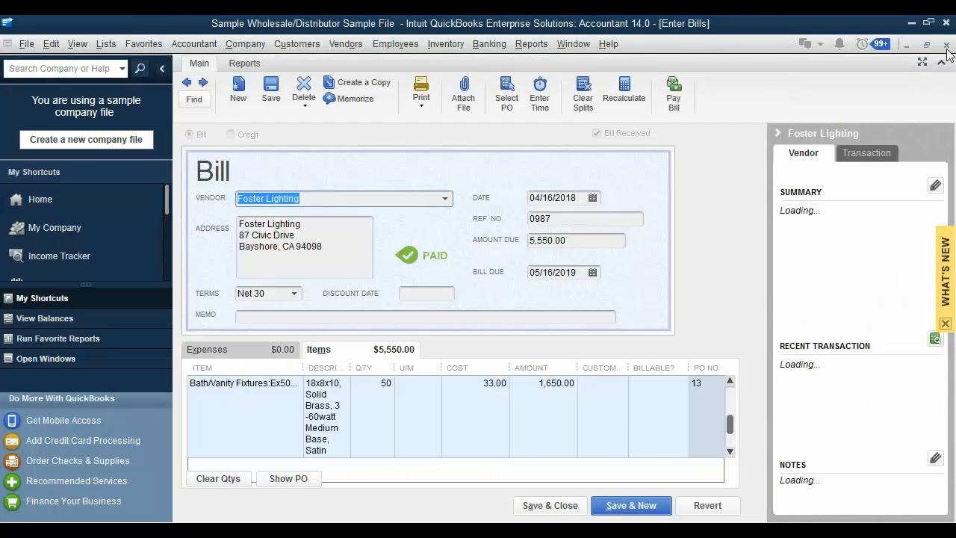
{"action": "key", "text": "Escape"}
Step: In the 12/10/2018 Business Supply Center item receipt, set the quantity to 1 and the total to 100.00, and save it
{"action": "left_click", "coordinate": [476, 442]}
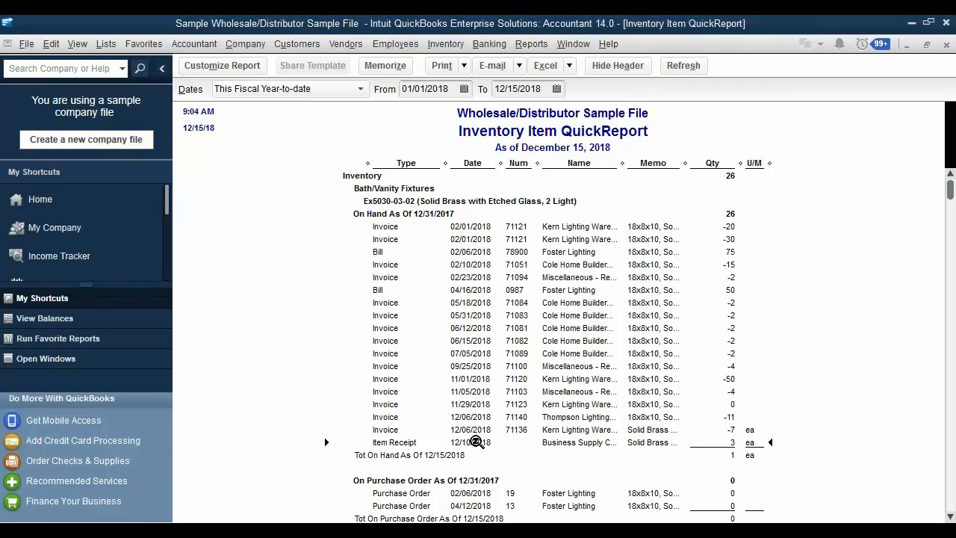
{"action": "double_click", "coordinate": [477, 442]}
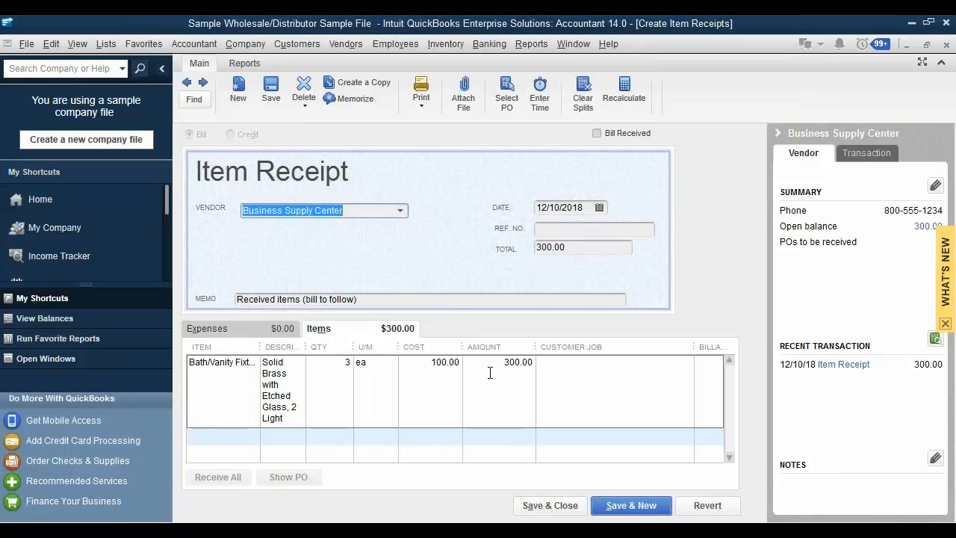
{"action": "left_click", "coordinate": [347, 364]}
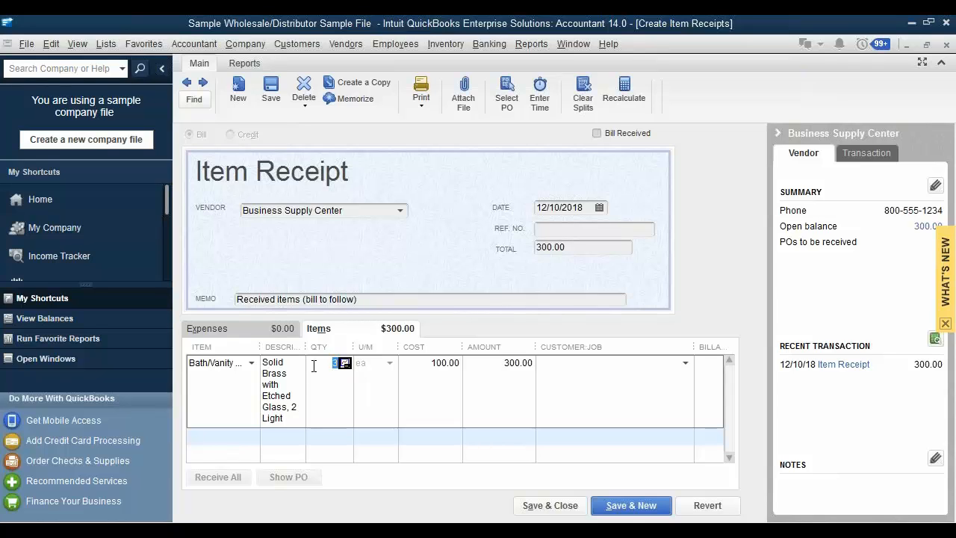
{"action": "type", "text": "1"}
{"action": "left_click", "coordinate": [585, 246]}
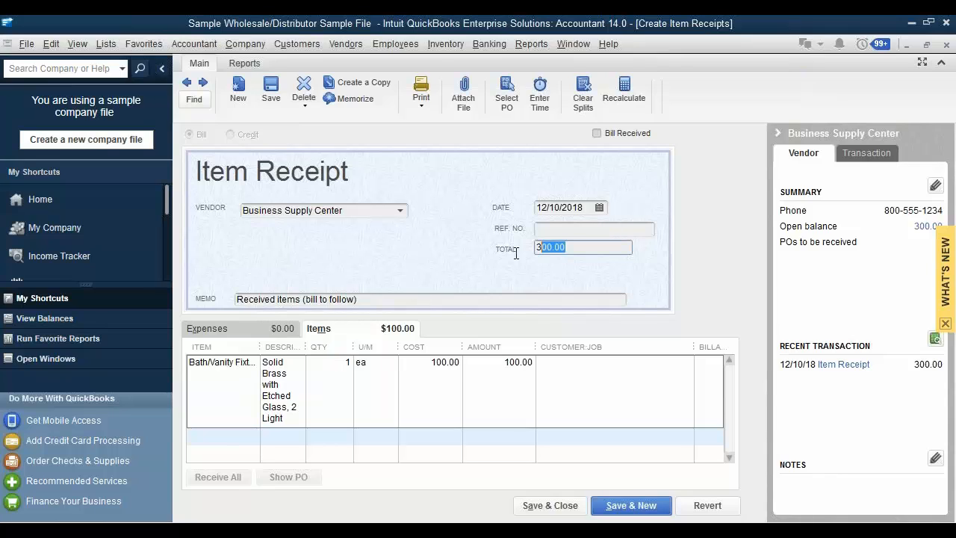
{"action": "type", "text": "100.00"}
{"action": "left_click", "coordinate": [544, 507]}
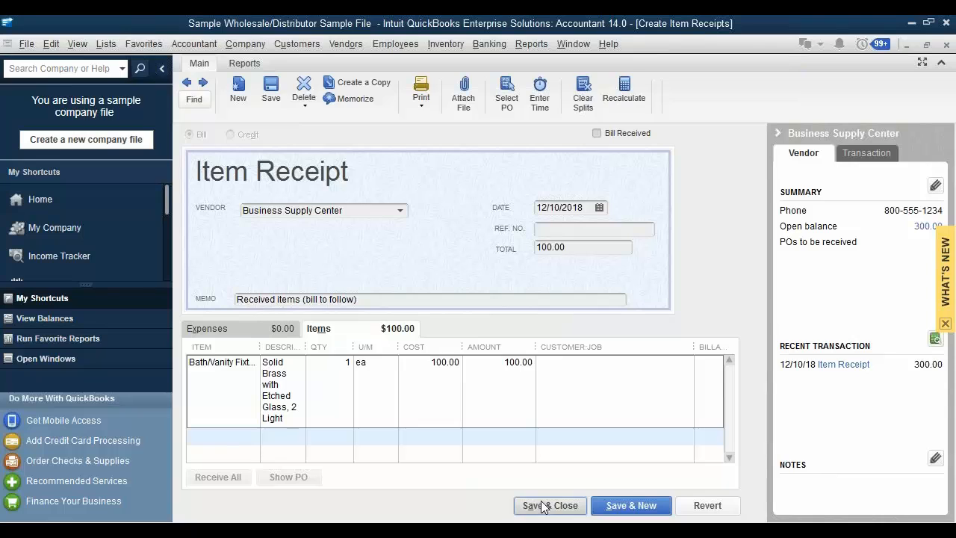
{"action": "key", "text": "Return"}
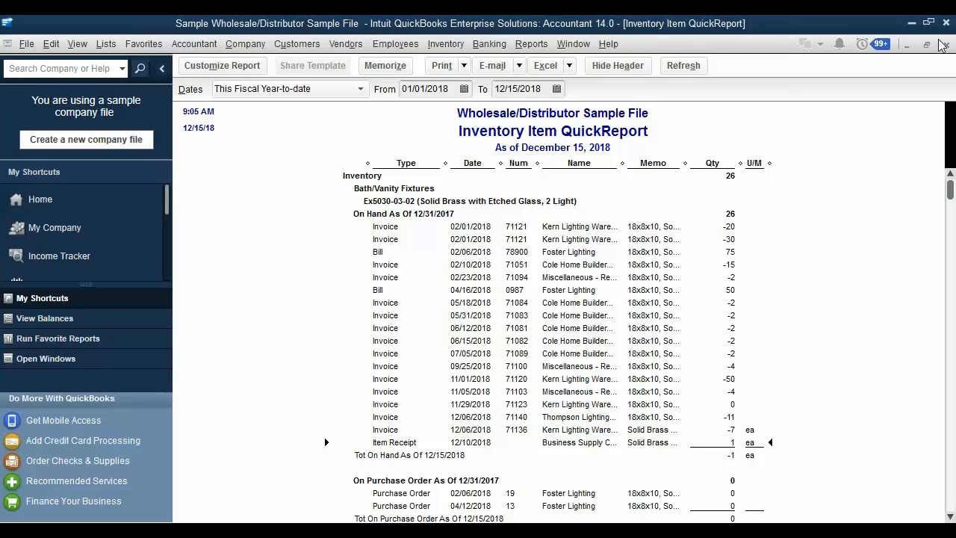
Step: Check the average cost and on-hand quantity in the record of item Ex5030-03-02 in the Item List
{"action": "left_click", "coordinate": [945, 44]}
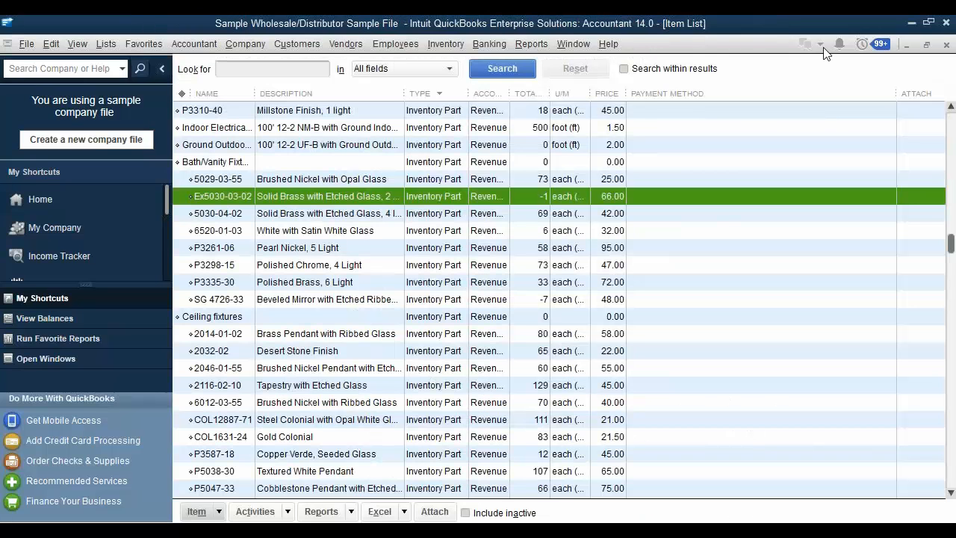
{"action": "double_click", "coordinate": [582, 196]}
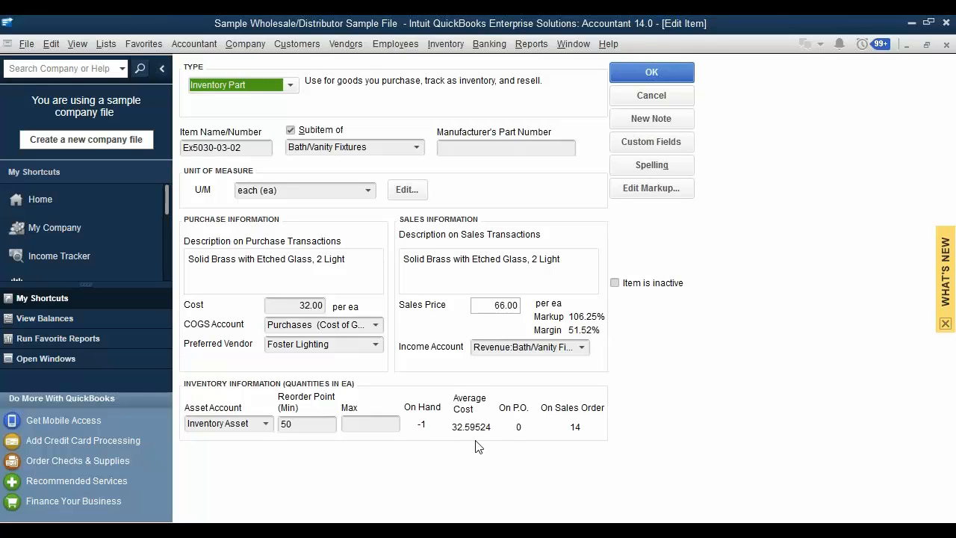
{"action": "left_click", "coordinate": [651, 101]}
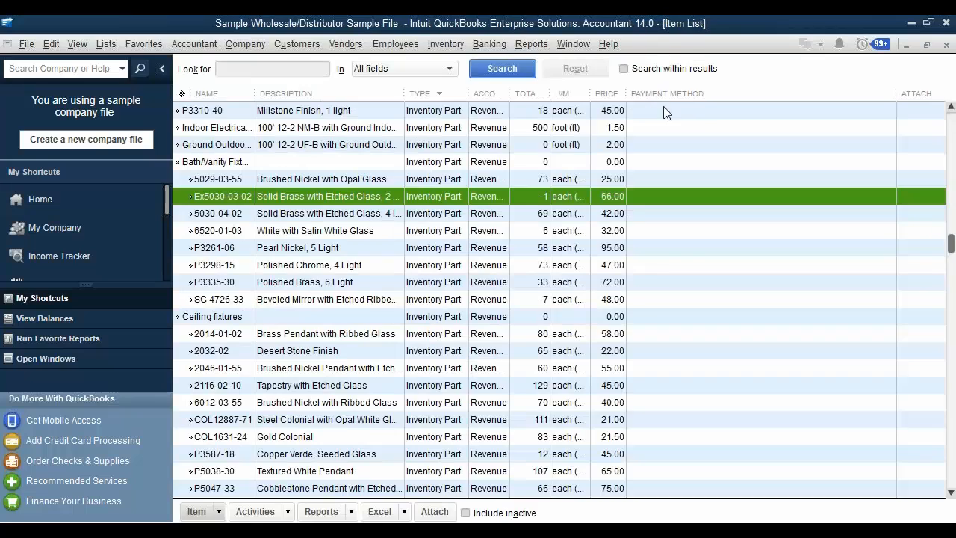
Step: Reopen the 12/10/2018 Business Supply Center item receipt, set the quantity to 3 and the total to 300, and save it
{"action": "right_click", "coordinate": [426, 202]}
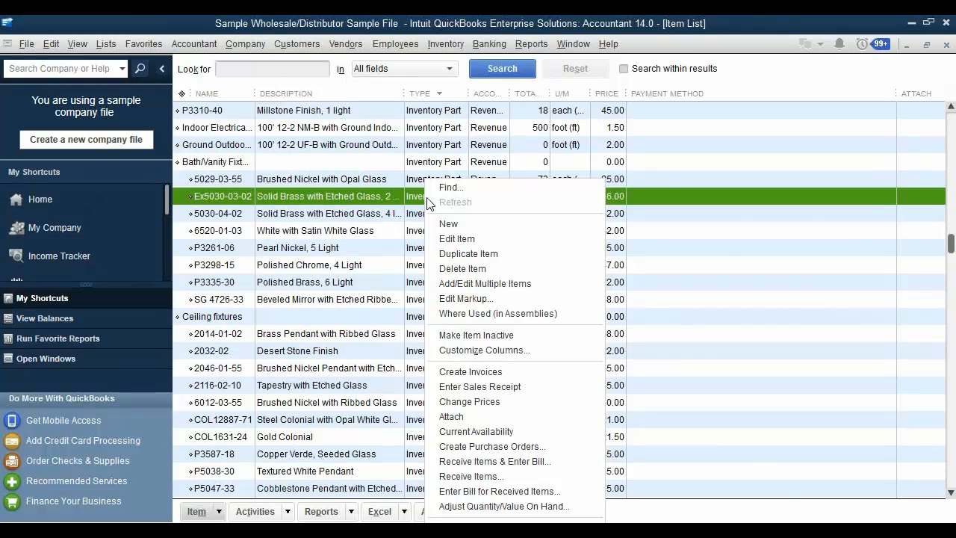
{"action": "left_click", "coordinate": [472, 475]}
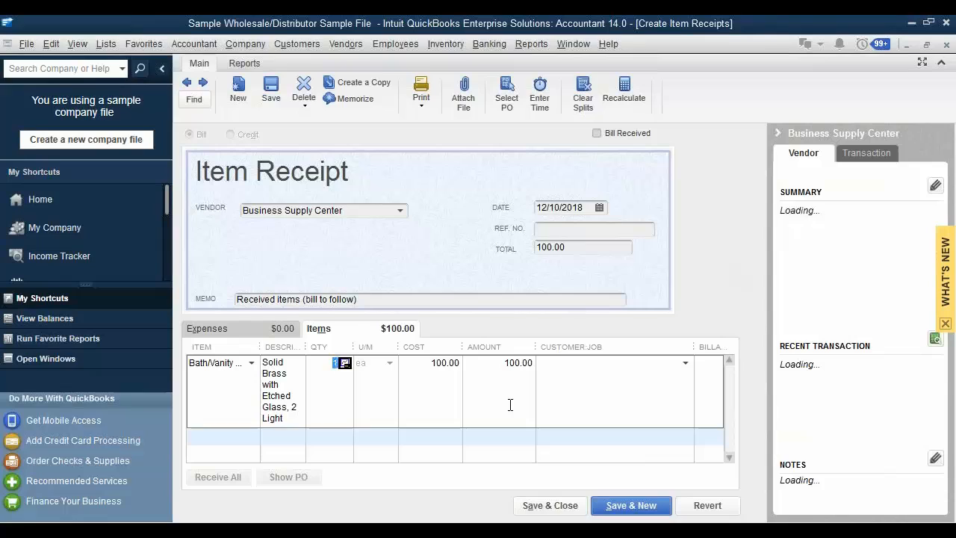
{"action": "left_click", "coordinate": [572, 248]}
{"action": "type", "text": "300"}
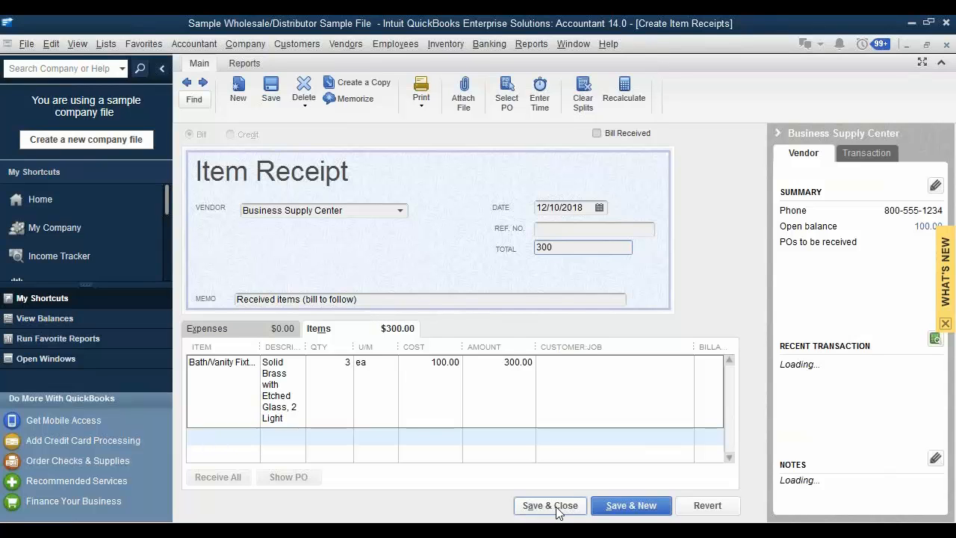
{"action": "left_click", "coordinate": [553, 507]}
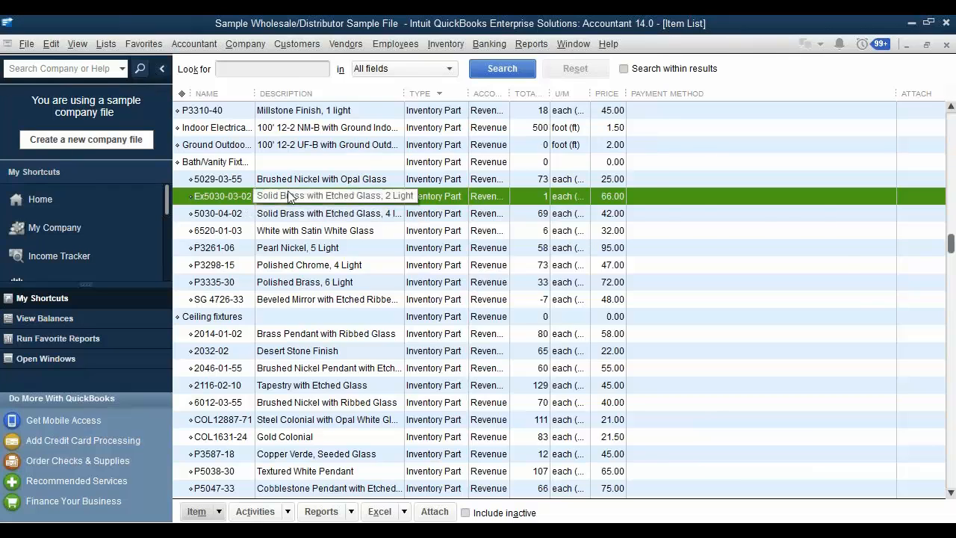
Step: Check the average cost of item Ex5030-03-02 and run the Profit & Loss Standard report to examine cost of goods sold
{"action": "double_click", "coordinate": [239, 196]}
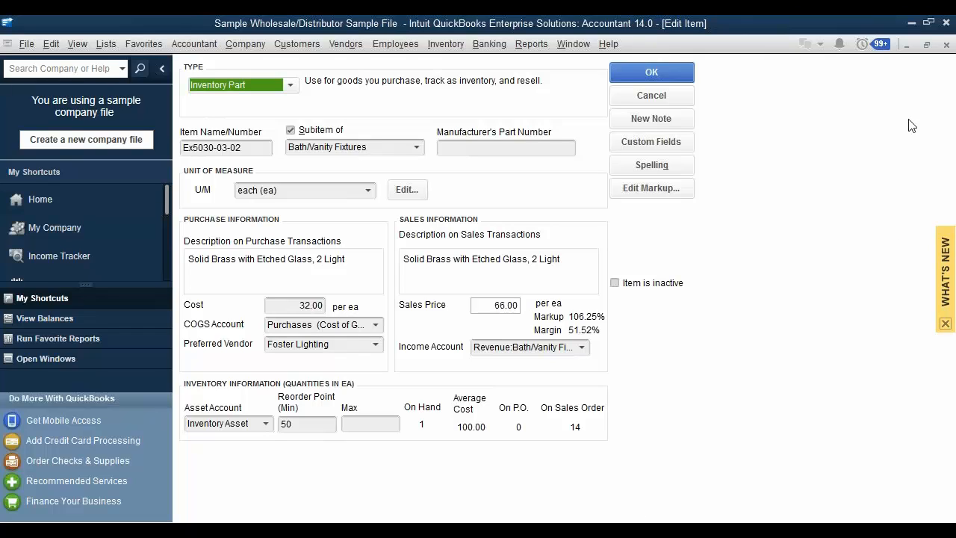
{"action": "left_click", "coordinate": [530, 47]}
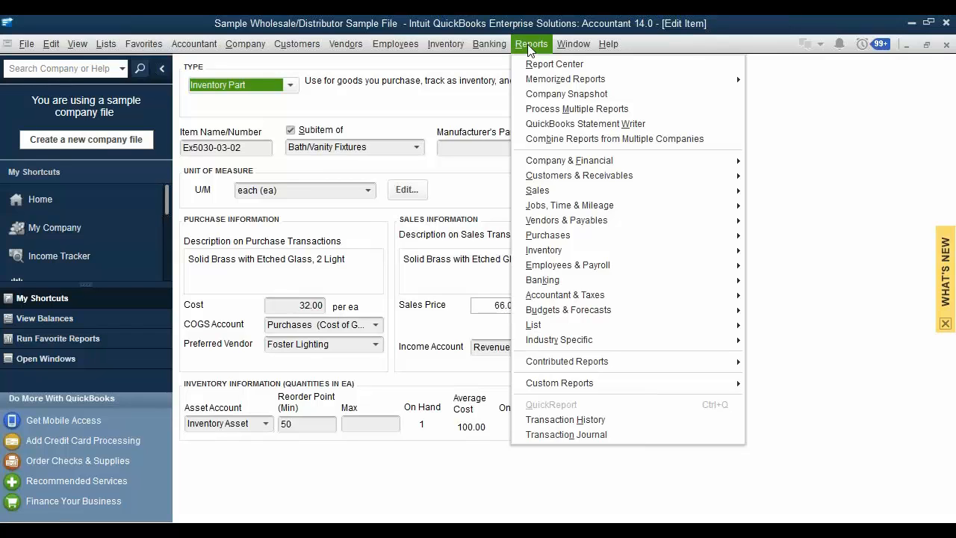
{"action": "mouse_move", "coordinate": [715, 150]}
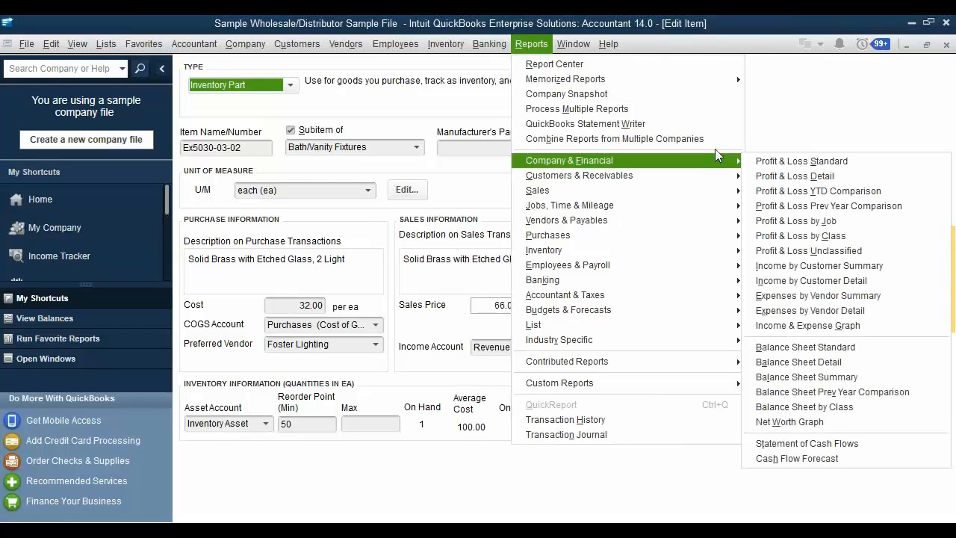
{"action": "left_click", "coordinate": [801, 161]}
{"action": "scroll", "coordinate": [428, 378], "scroll_direction": "down", "scroll_amount": 1}
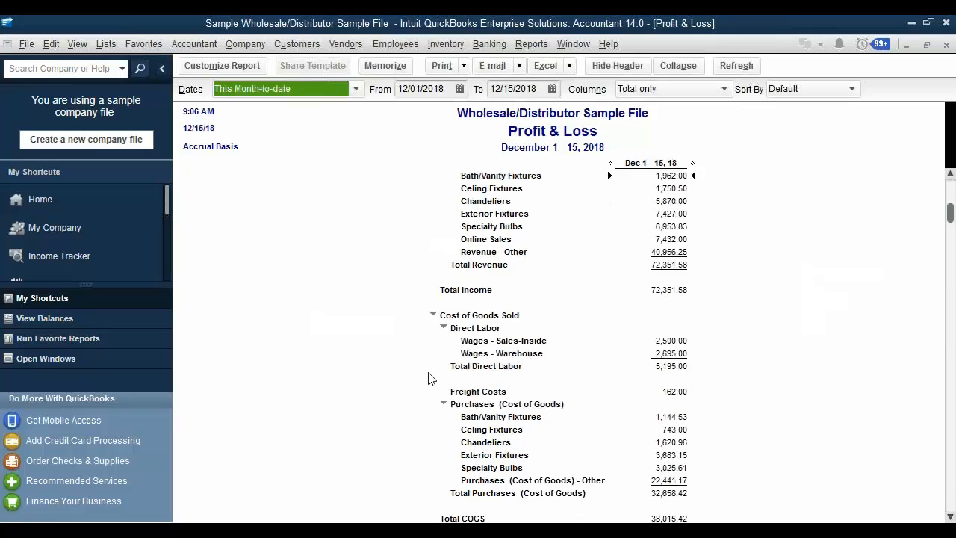
{"action": "scroll", "coordinate": [428, 378], "scroll_direction": "down", "scroll_amount": 2}
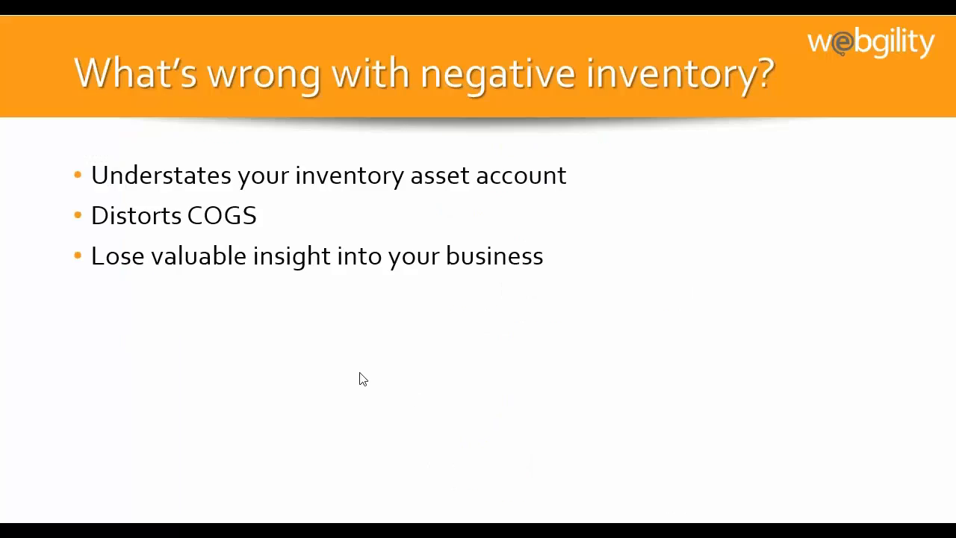
{"action": "key", "text": "Right"}
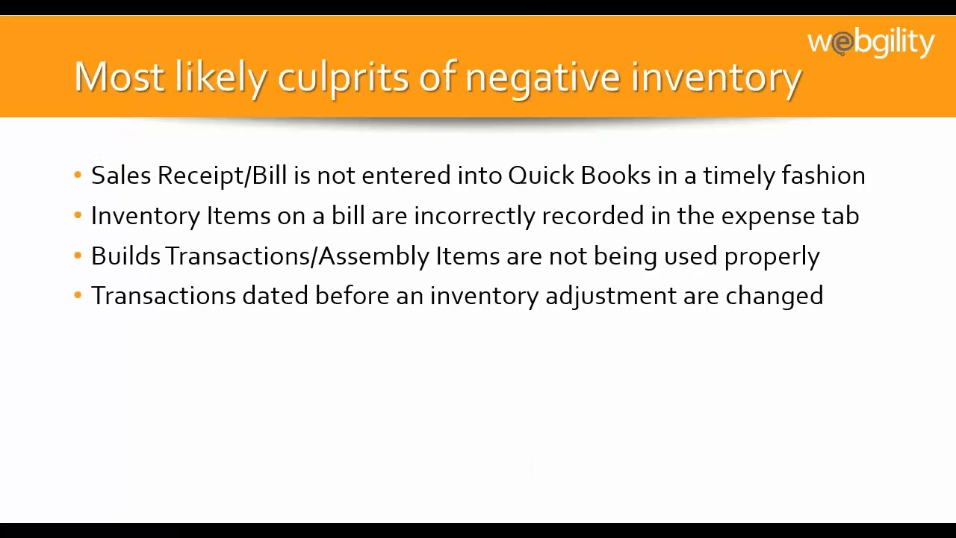
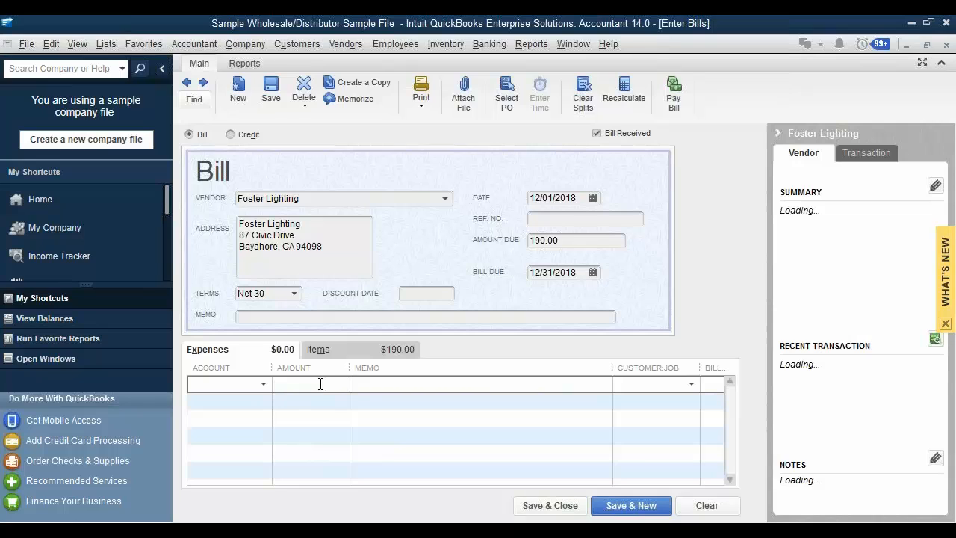
Step: Examine the expense lines and the item lines of the Foster Lighting bill dated 12/01/2018
{"action": "left_click", "coordinate": [265, 386]}
{"action": "left_click", "coordinate": [260, 397]}
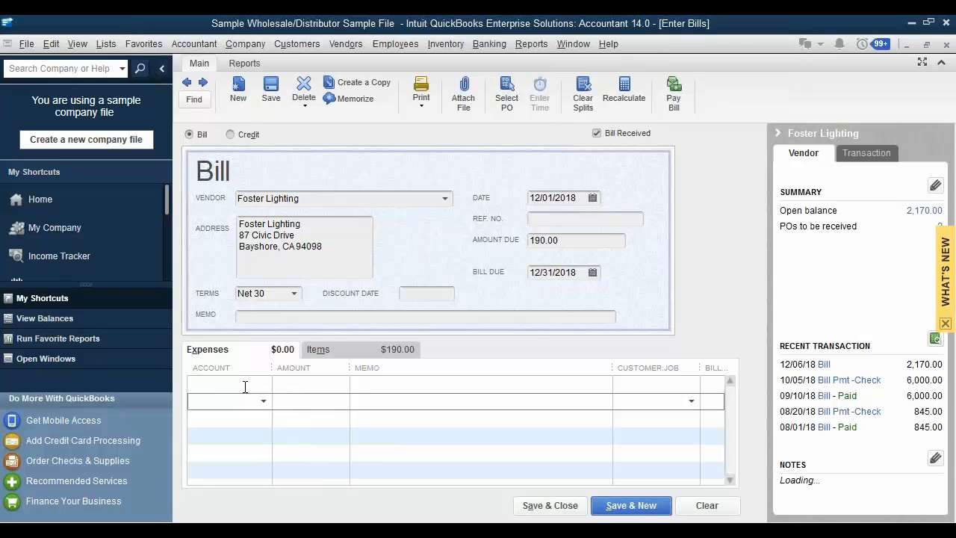
{"action": "left_click", "coordinate": [340, 351]}
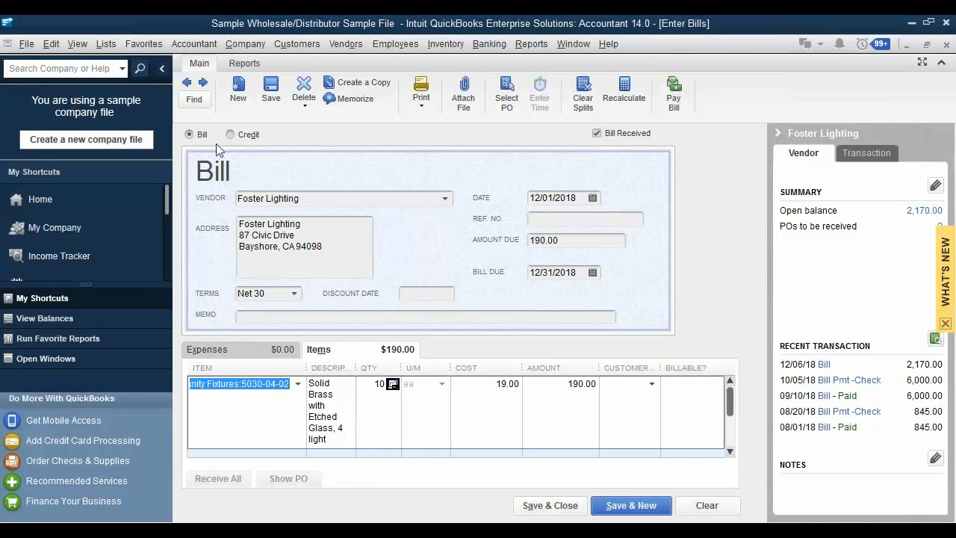
Step: Run the inventory QuickReport for item SG 4726-33 from the Item List and examine its bills, invoices and purchase orders
{"action": "left_click", "coordinate": [107, 45]}
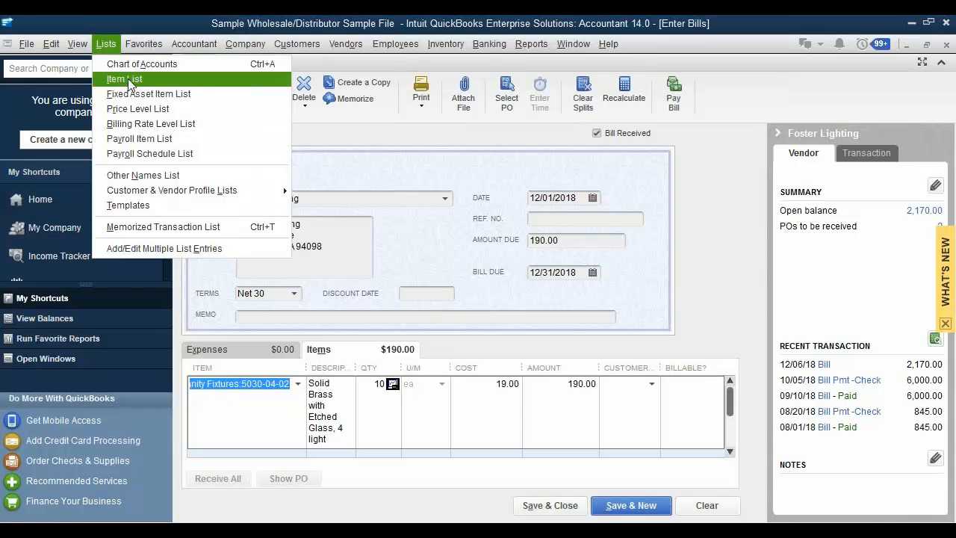
{"action": "left_click", "coordinate": [127, 79]}
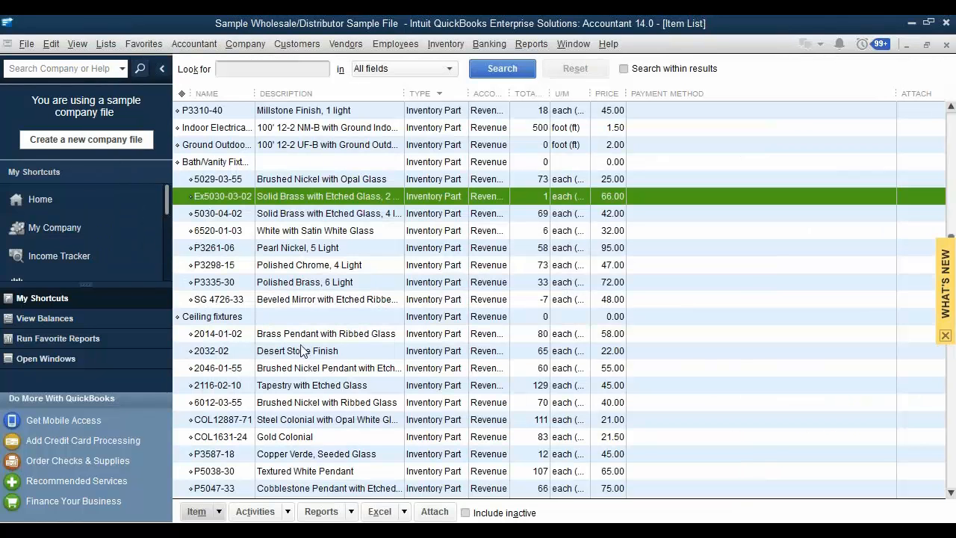
{"action": "left_click", "coordinate": [300, 303]}
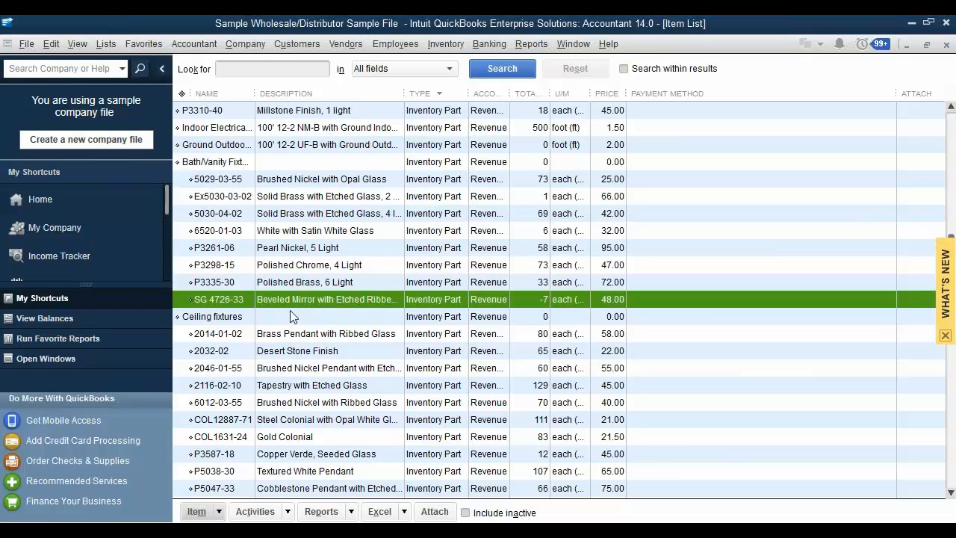
{"action": "right_click", "coordinate": [372, 310]}
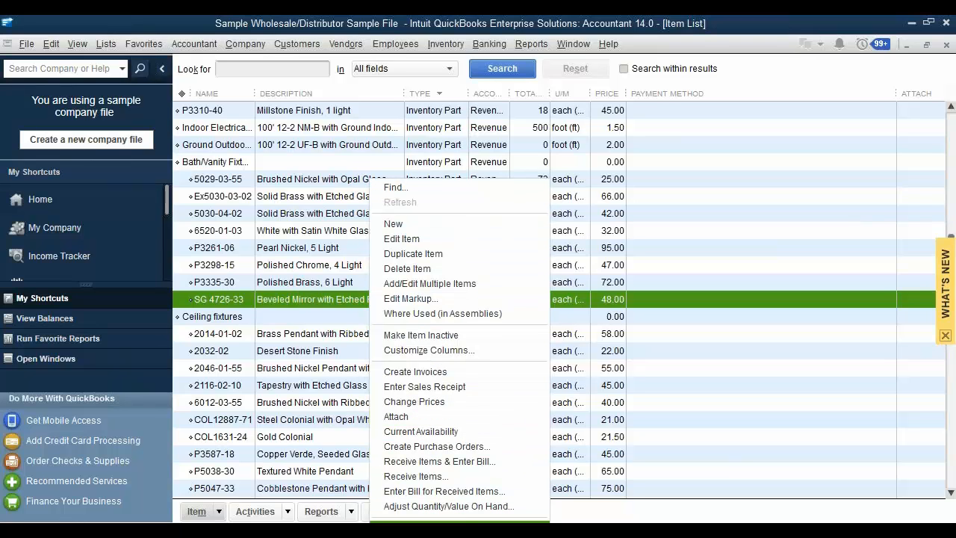
{"action": "left_click", "coordinate": [457, 519]}
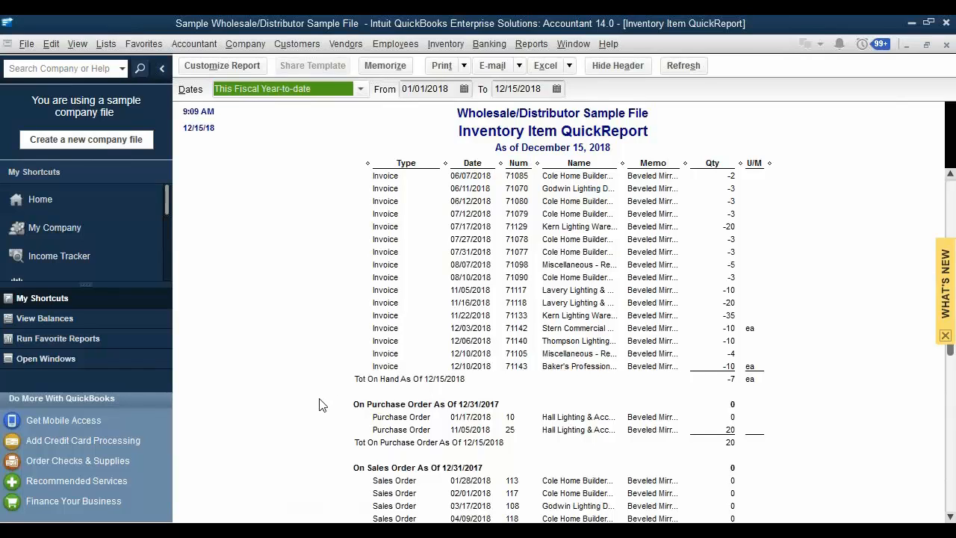
{"action": "scroll", "coordinate": [321, 399], "scroll_direction": "up", "scroll_amount": 4}
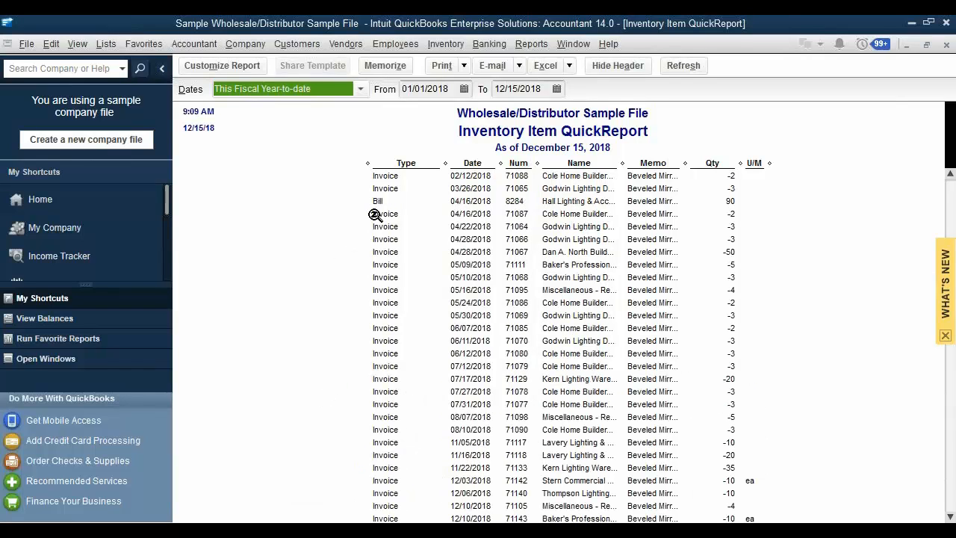
{"action": "scroll", "coordinate": [365, 227], "scroll_direction": "down", "scroll_amount": 3}
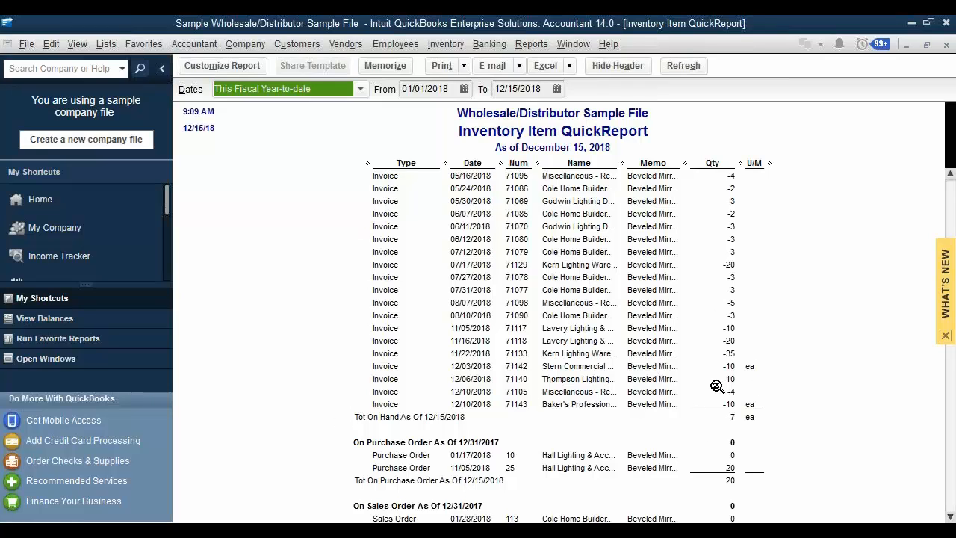
{"action": "scroll", "coordinate": [313, 385], "scroll_direction": "up", "scroll_amount": 3}
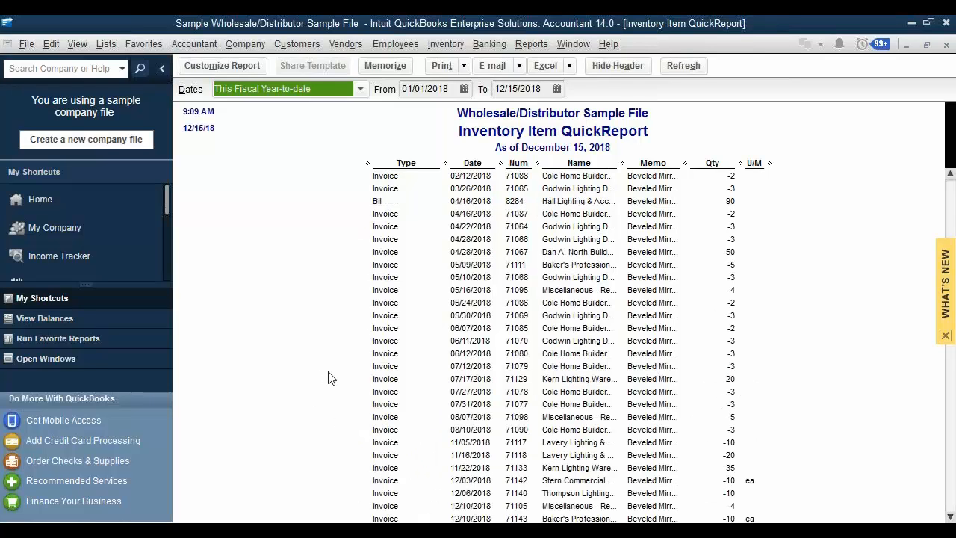
{"action": "scroll", "coordinate": [328, 377], "scroll_direction": "up", "scroll_amount": 2}
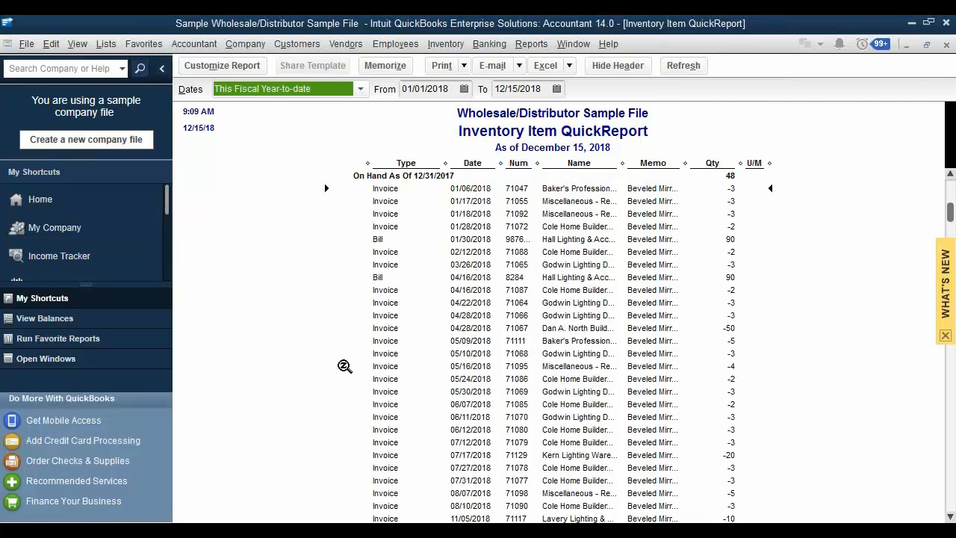
Step: Examine the invoice quantities and the total on hand in the Inventory Item QuickReport
{"action": "scroll", "coordinate": [336, 403], "scroll_direction": "down", "scroll_amount": 3}
{"action": "scroll", "coordinate": [339, 445], "scroll_direction": "up", "scroll_amount": 1}
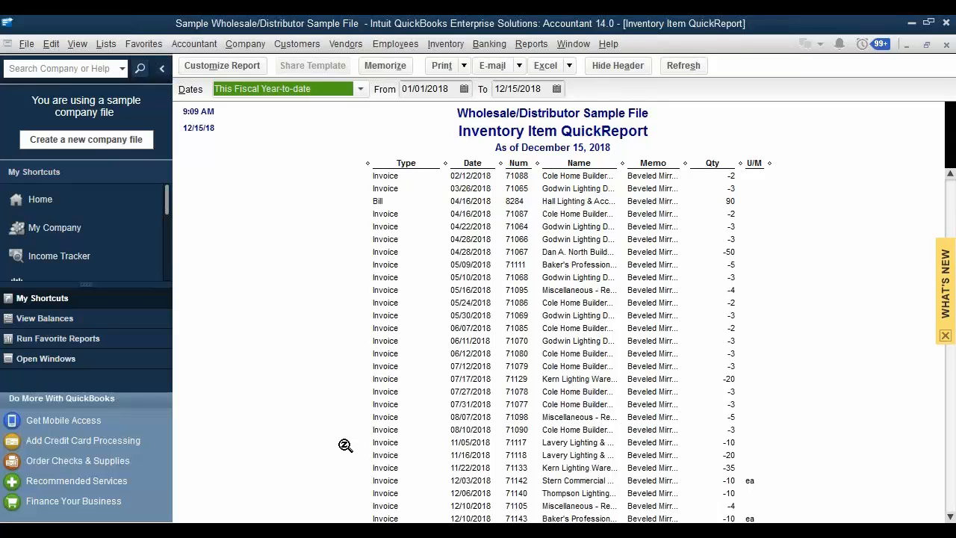
{"action": "scroll", "coordinate": [345, 445], "scroll_direction": "down", "scroll_amount": 1}
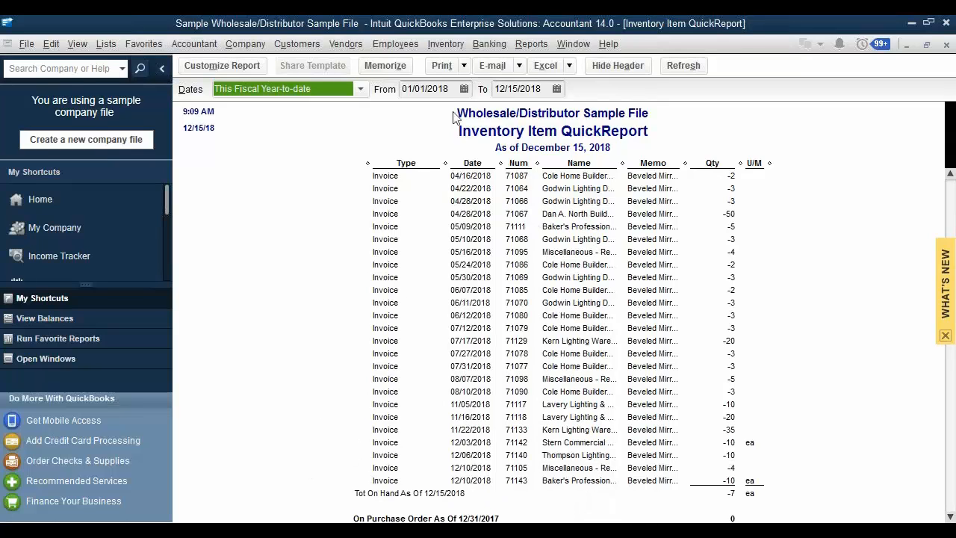
Step: Create a custom transaction detail report and filter its account to Inventory Asset
{"action": "left_click", "coordinate": [532, 46]}
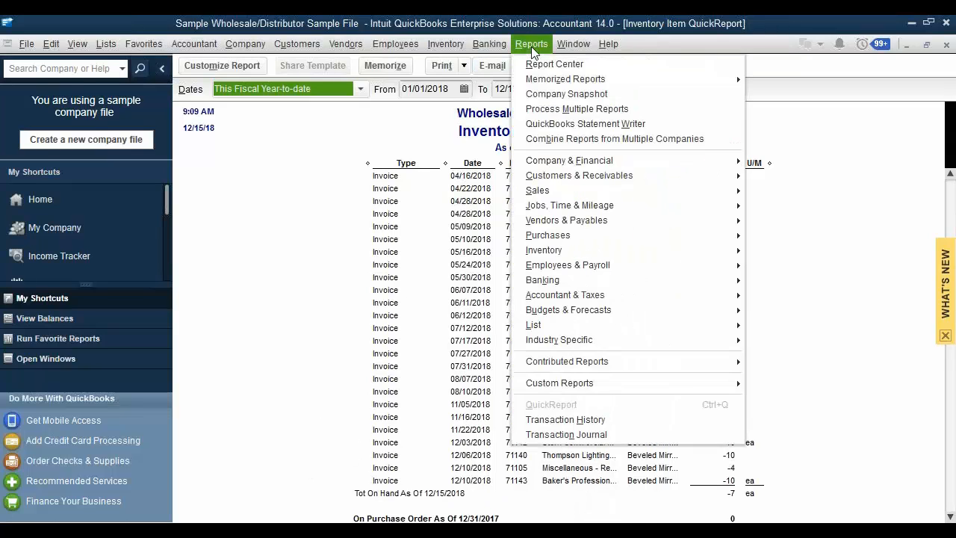
{"action": "mouse_move", "coordinate": [619, 388]}
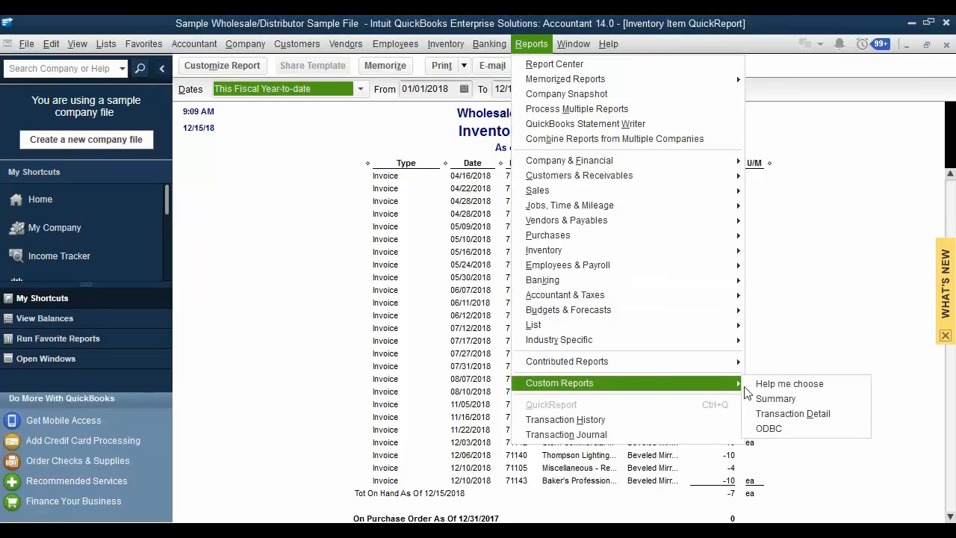
{"action": "left_click", "coordinate": [838, 414]}
{"action": "left_click", "coordinate": [341, 117]}
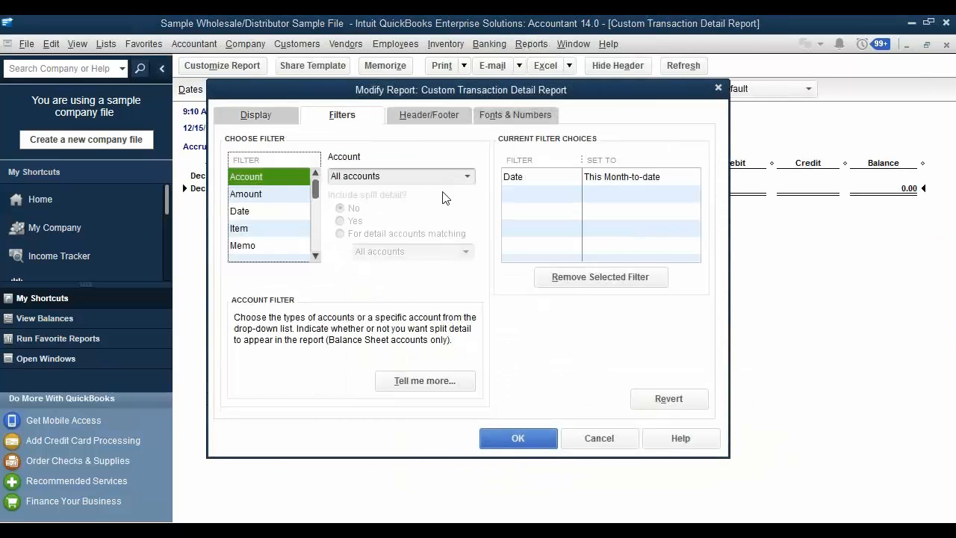
{"action": "left_click", "coordinate": [467, 178]}
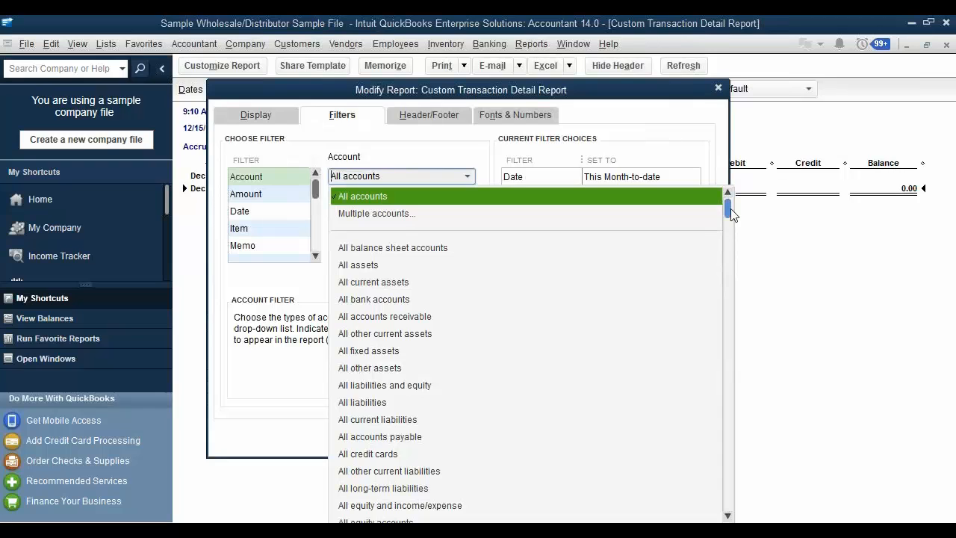
{"action": "left_click_drag", "start_coordinate": [727, 214], "coordinate": [728, 315]}
{"action": "left_click", "coordinate": [395, 287]}
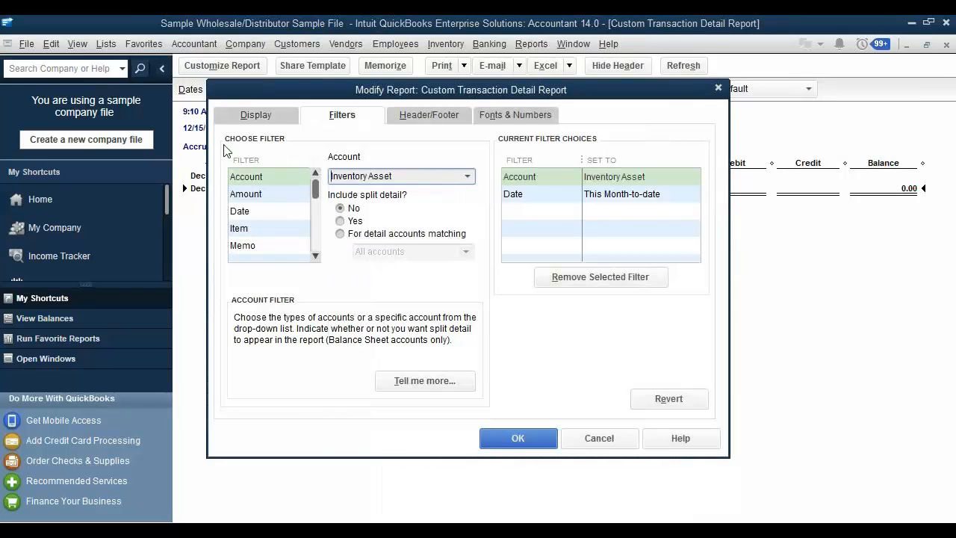
Step: Include the Item column in the custom report, sort it by Item, and generate the report
{"action": "left_click", "coordinate": [262, 118]}
{"action": "left_click_drag", "start_coordinate": [360, 310], "coordinate": [356, 341]}
{"action": "left_click", "coordinate": [258, 298]}
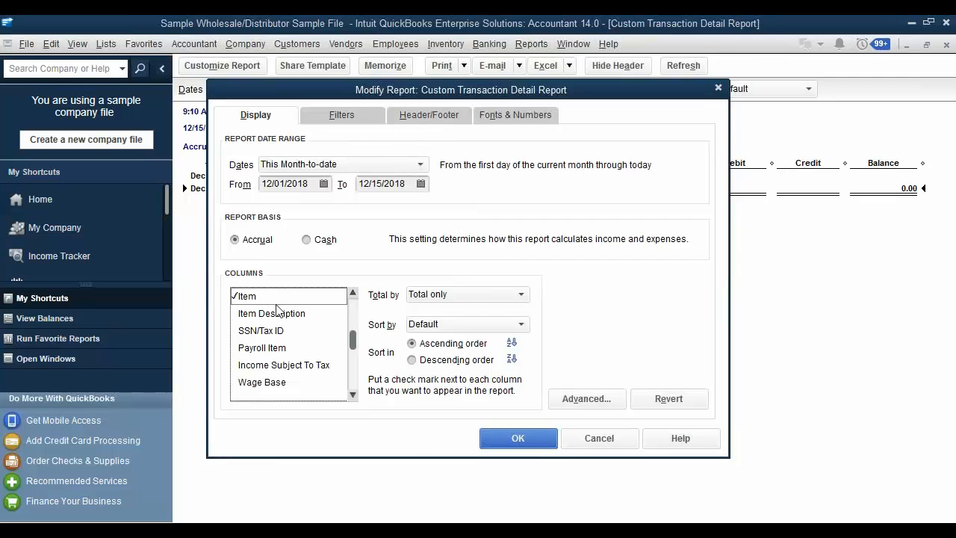
{"action": "left_click", "coordinate": [519, 328]}
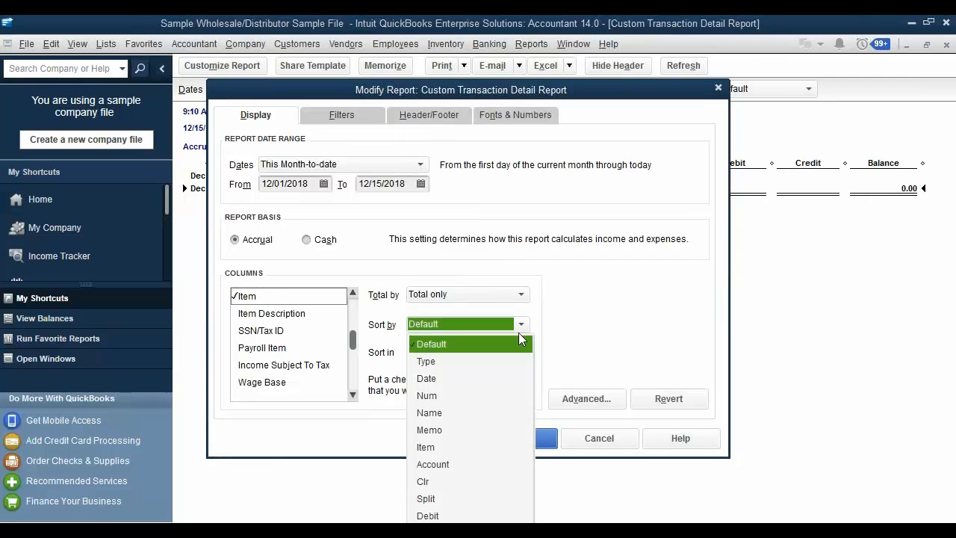
{"action": "left_click", "coordinate": [431, 445]}
{"action": "left_click", "coordinate": [517, 437]}
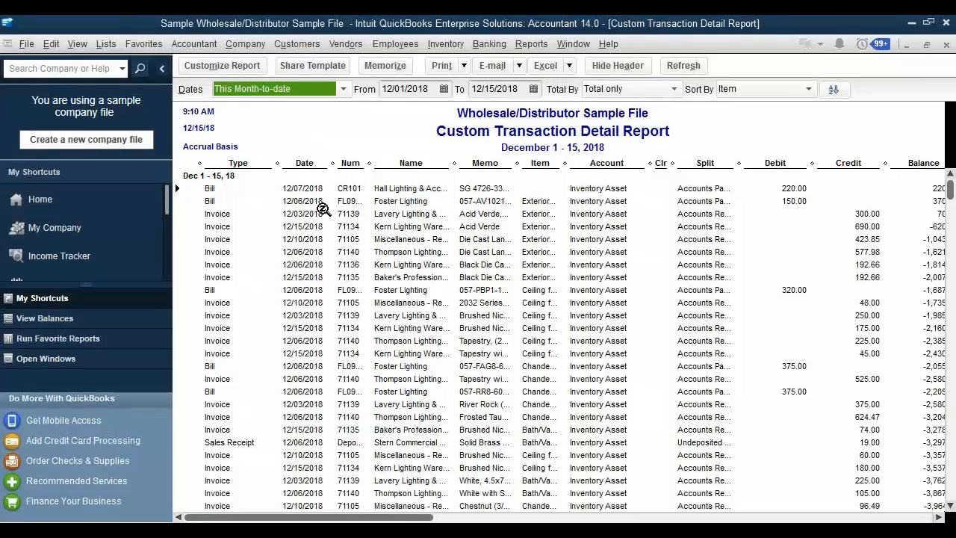
Step: Open the 12/07/2018 Hall Lighting & Accessories bill from the report, discarding changes to the open bill, and examine its expense and item lines
{"action": "left_click", "coordinate": [542, 193]}
{"action": "double_click", "coordinate": [586, 188]}
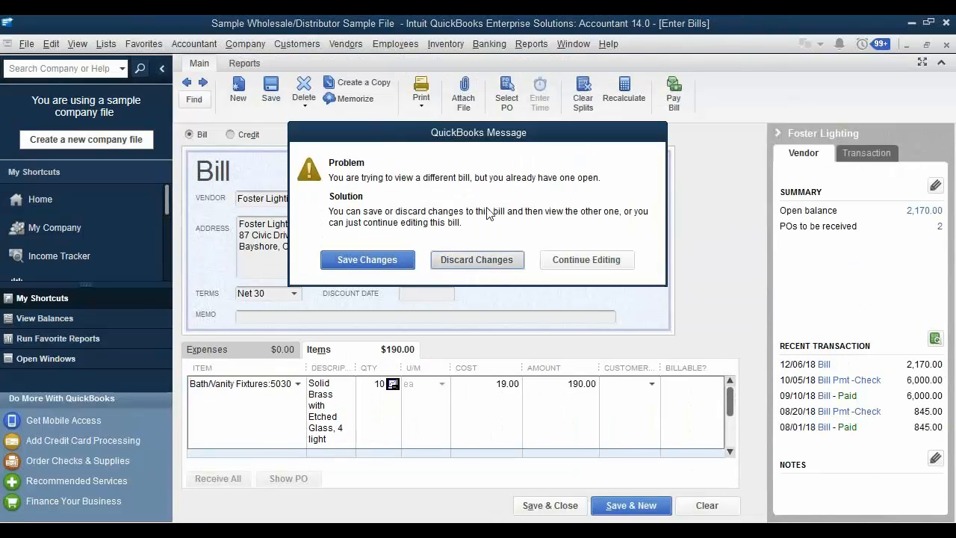
{"action": "left_click", "coordinate": [470, 259]}
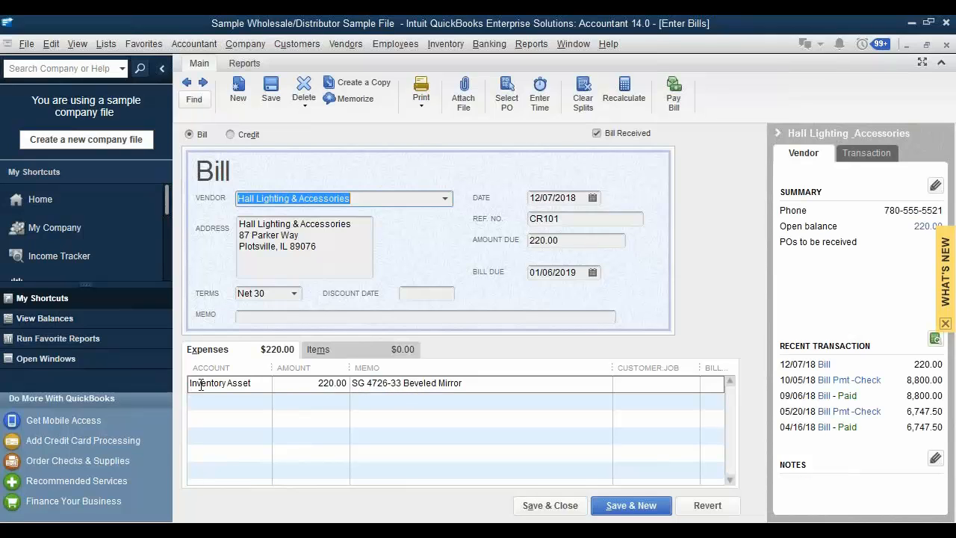
{"action": "left_click", "coordinate": [343, 351]}
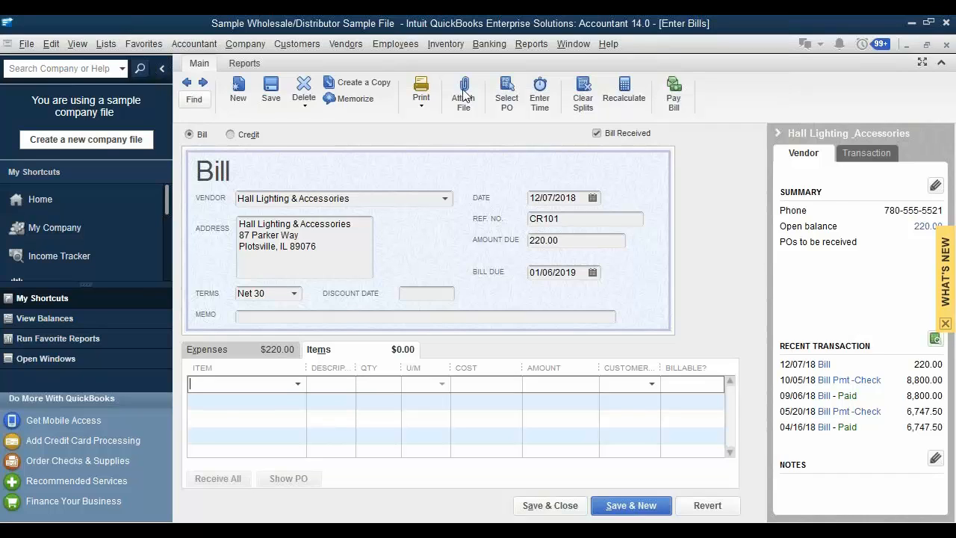
Step: Run the Inventory Valuation Summary report and shrink its window so the Enter Bills window shows beside it
{"action": "left_click", "coordinate": [520, 45]}
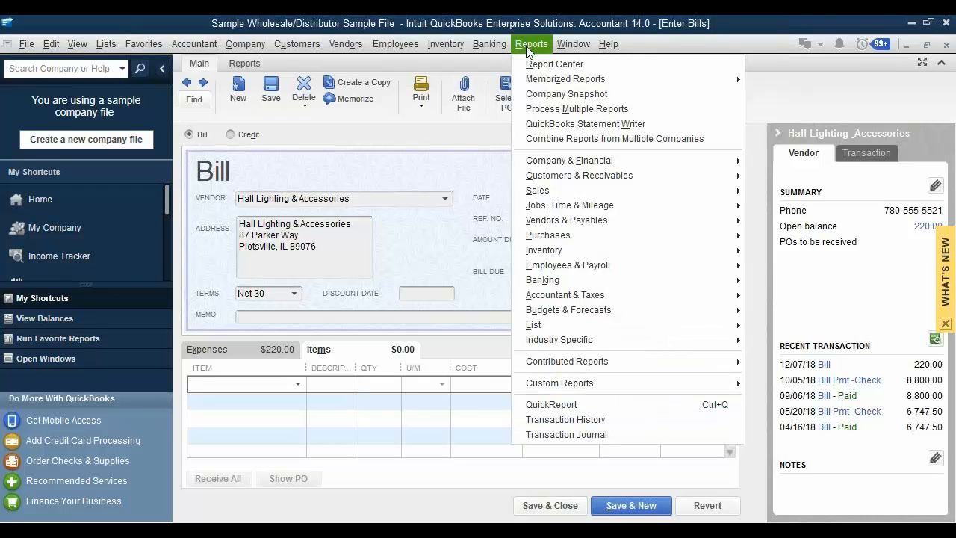
{"action": "mouse_move", "coordinate": [599, 245]}
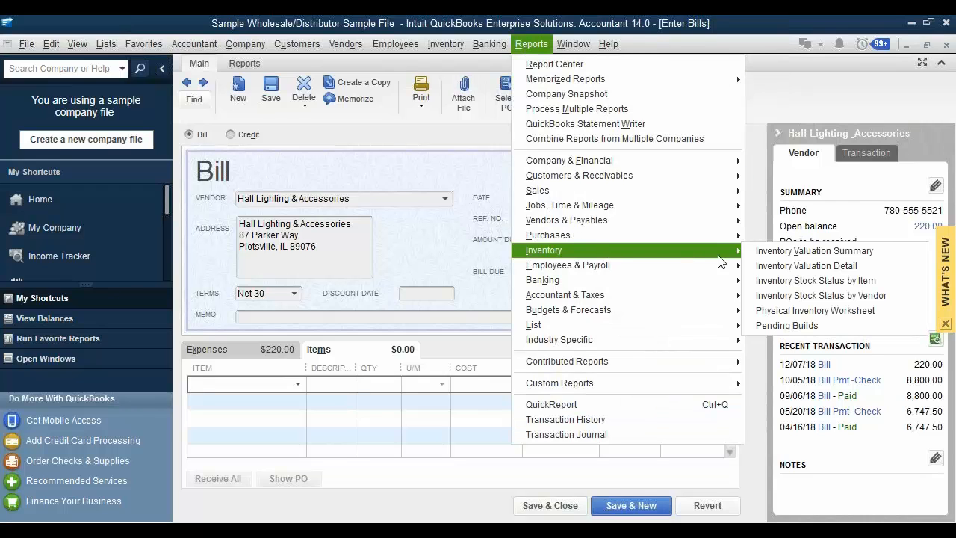
{"action": "left_click", "coordinate": [771, 254]}
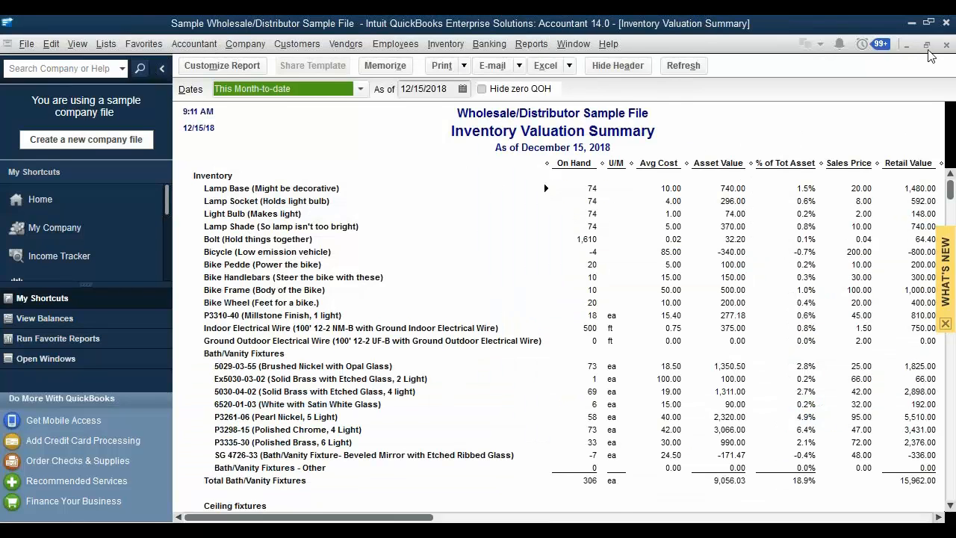
{"action": "left_click", "coordinate": [926, 46]}
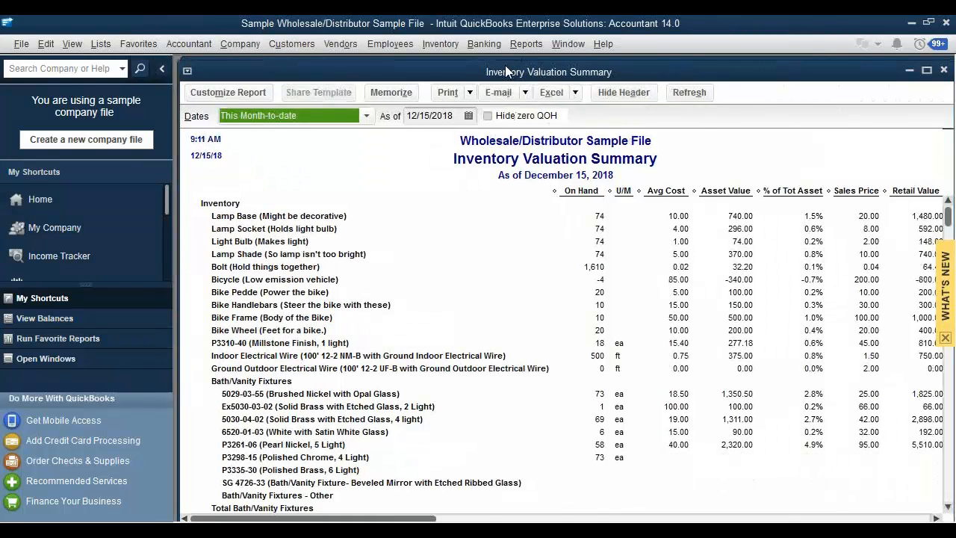
{"action": "left_click_drag", "start_coordinate": [179, 64], "coordinate": [500, 67]}
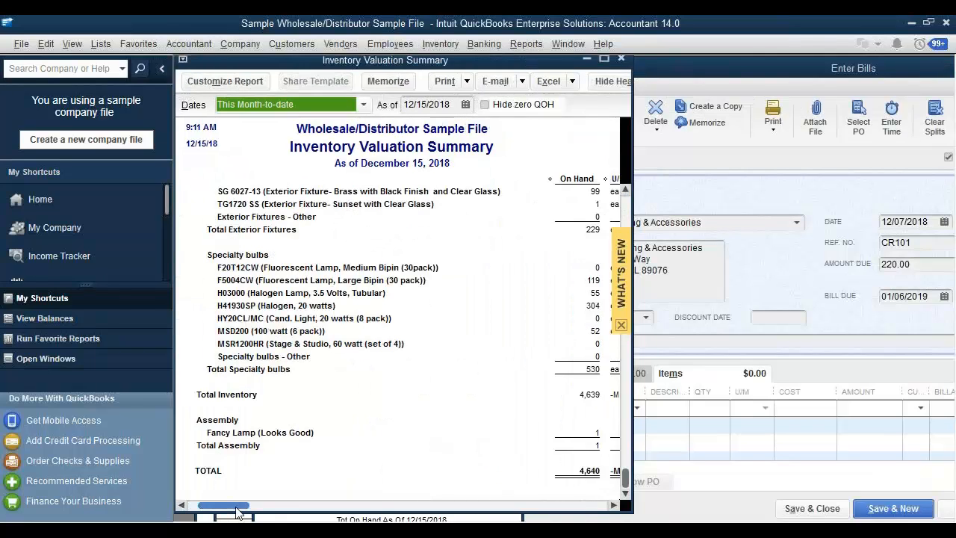
Step: Widen the Inventory Valuation Summary window and examine the total in its Asset Value column
{"action": "left_click_drag", "start_coordinate": [246, 505], "coordinate": [379, 494]}
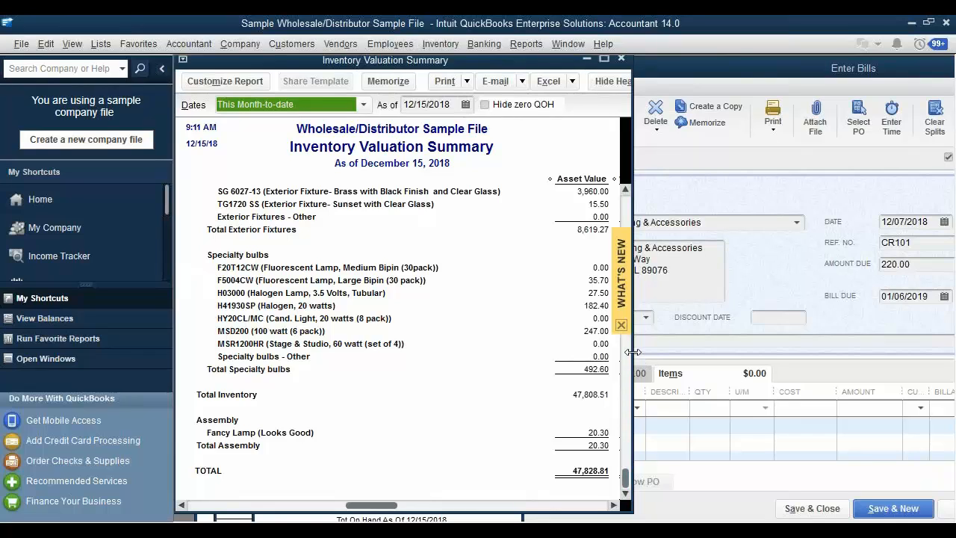
{"action": "left_click_drag", "start_coordinate": [632, 351], "coordinate": [498, 352]}
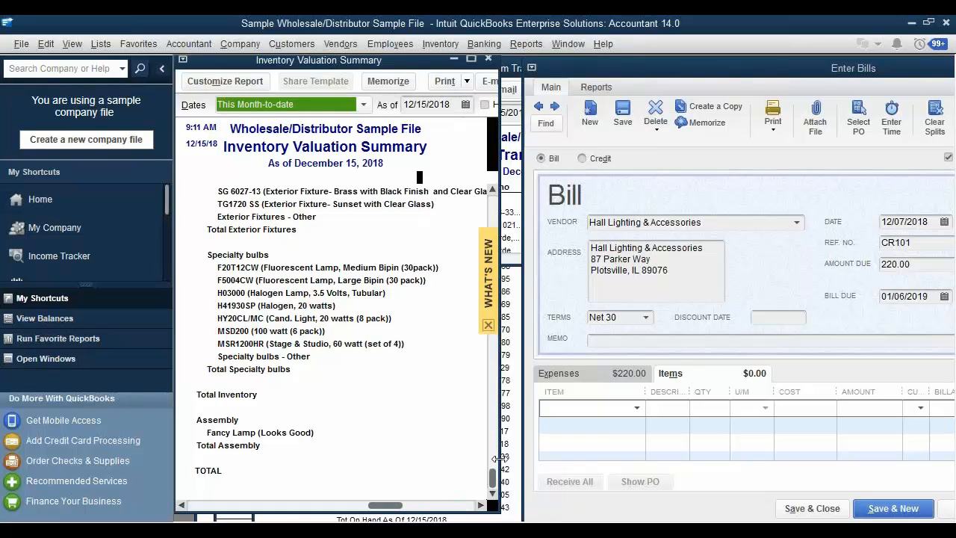
{"action": "left_click_drag", "start_coordinate": [565, 463], "coordinate": [629, 450]}
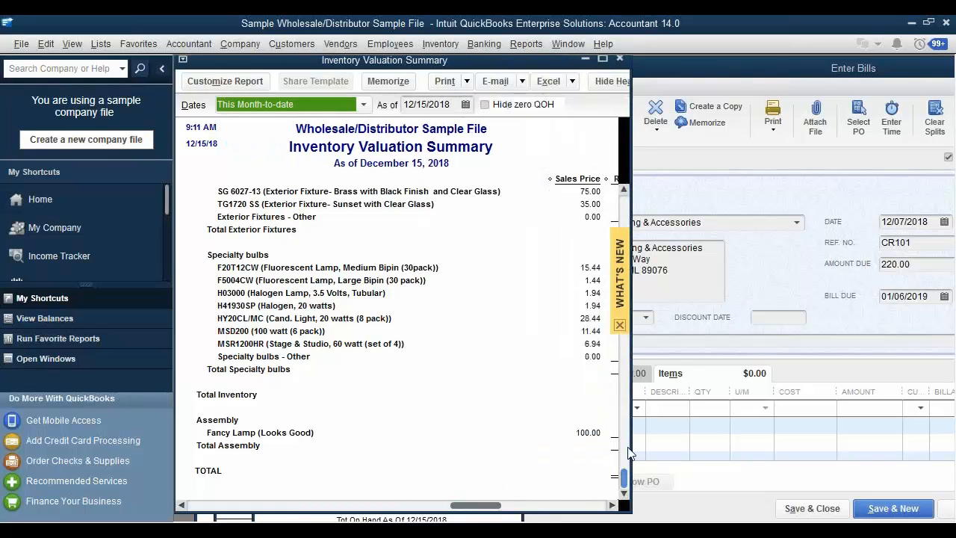
{"action": "left_click", "coordinate": [626, 448]}
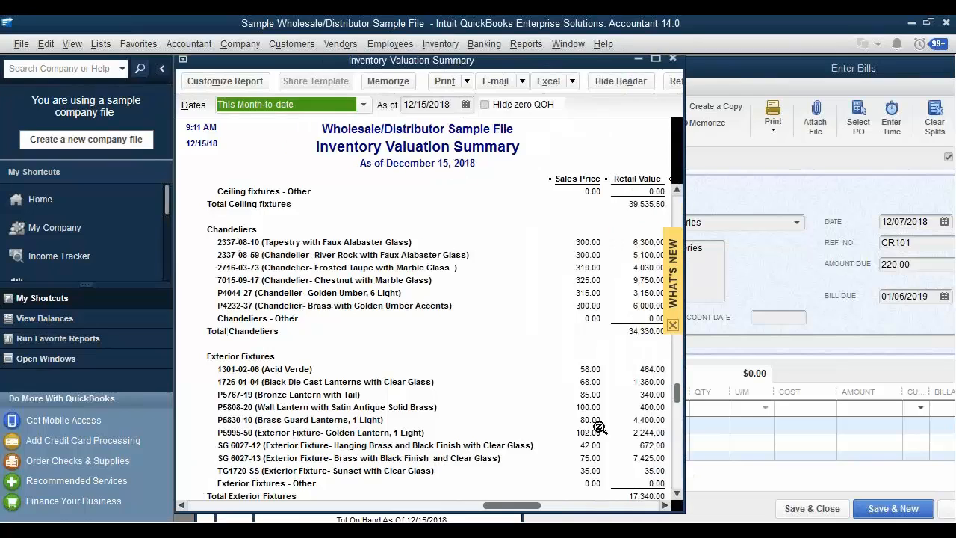
{"action": "scroll", "coordinate": [562, 448], "scroll_direction": "down", "scroll_amount": 7}
{"action": "left_click_drag", "start_coordinate": [522, 507], "coordinate": [402, 506]}
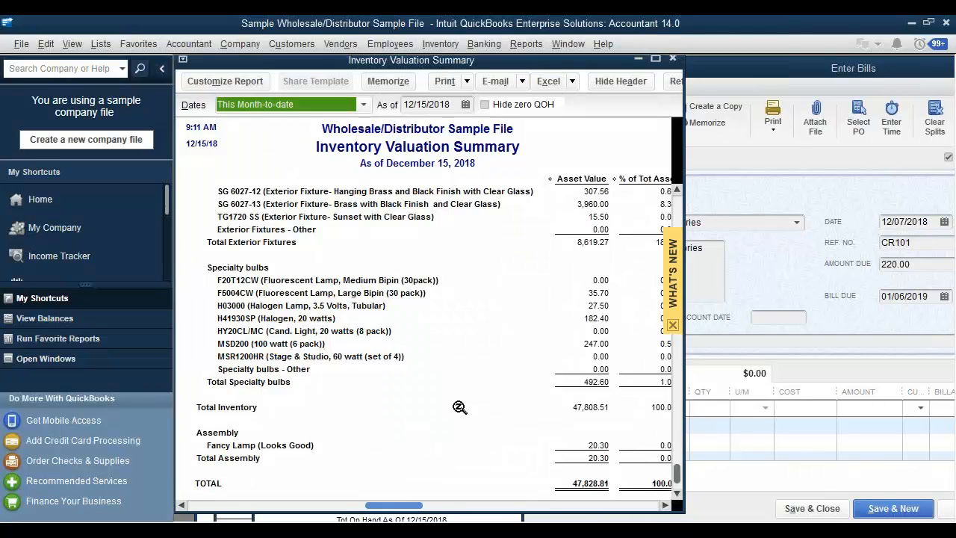
Step: Run the Balance Sheet Standard report beside the Inventory Valuation Summary and compare its Inventory Asset balance with the total asset value
{"action": "left_click", "coordinate": [527, 44]}
{"action": "mouse_move", "coordinate": [717, 161]}
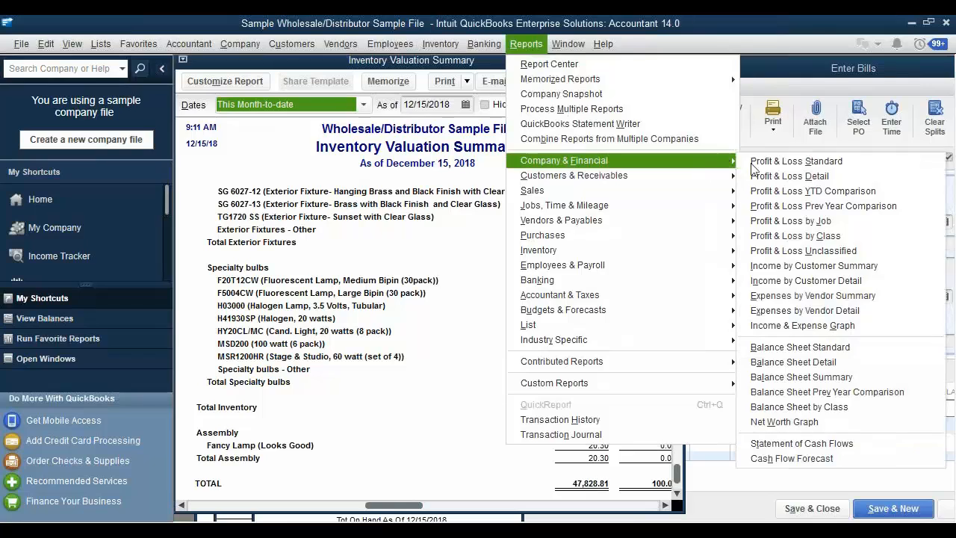
{"action": "left_click", "coordinate": [843, 348]}
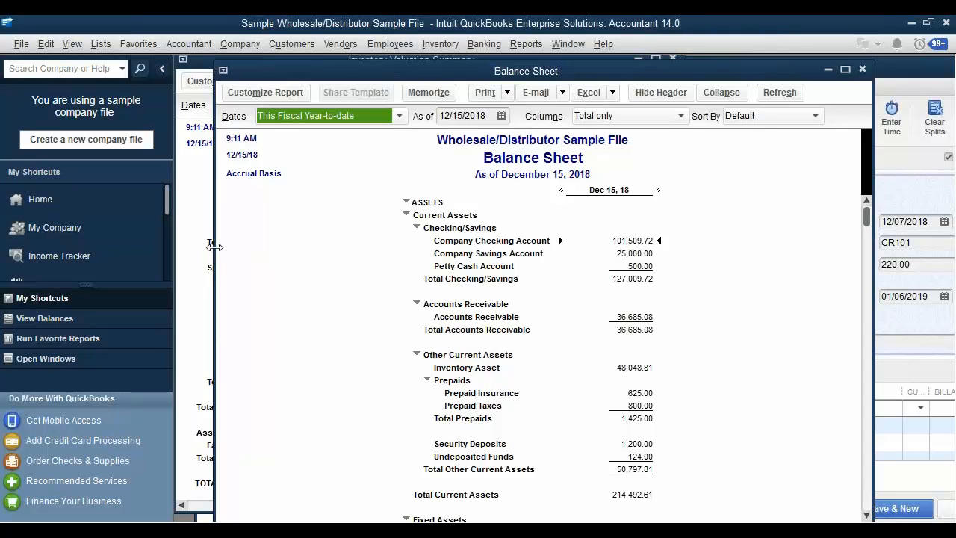
{"action": "left_click_drag", "start_coordinate": [561, 247], "coordinate": [617, 254]}
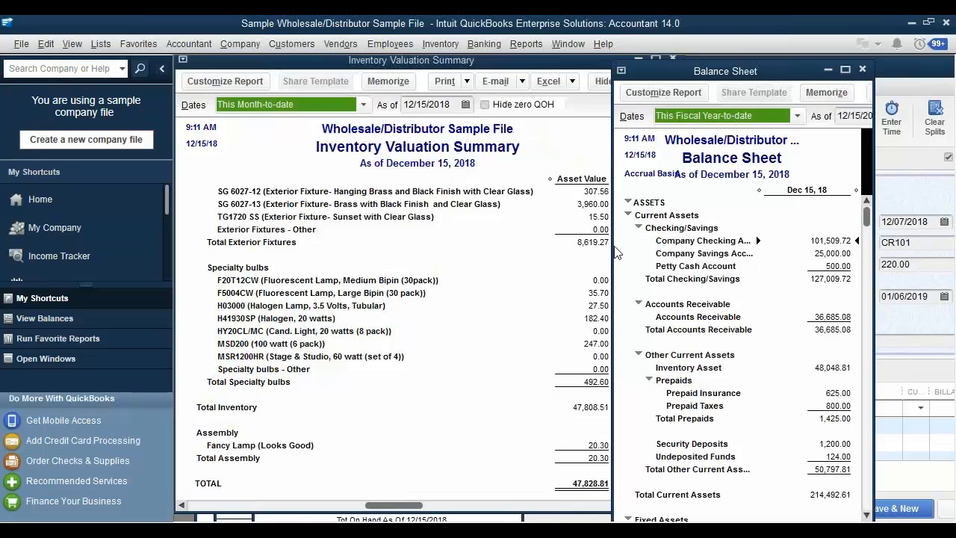
{"action": "left_click_drag", "start_coordinate": [773, 71], "coordinate": [828, 62]}
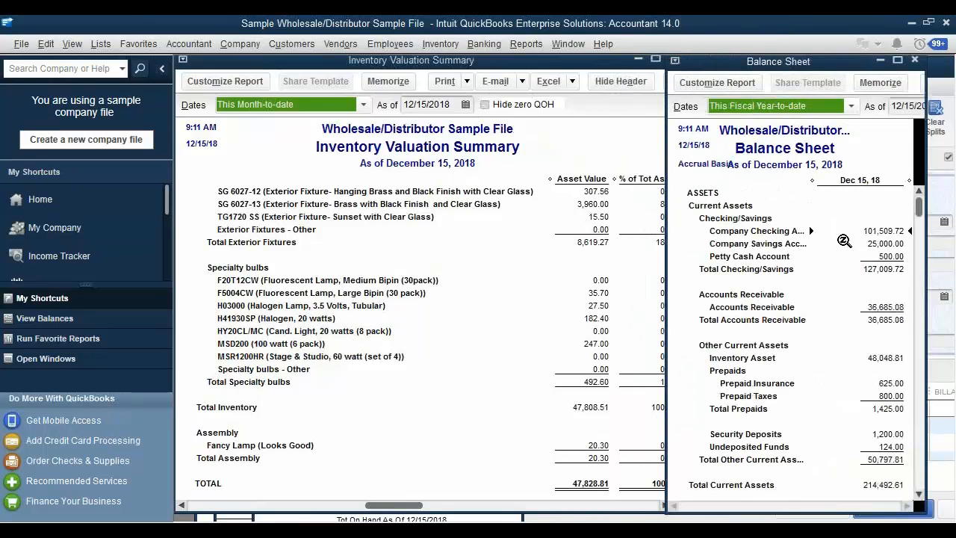
{"action": "scroll", "coordinate": [843, 240], "scroll_direction": "down", "scroll_amount": 4}
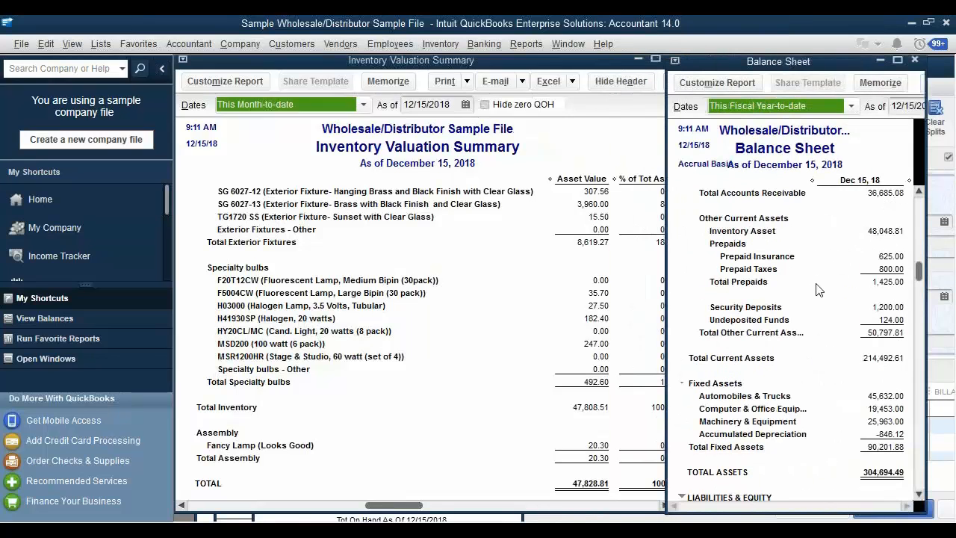
{"action": "scroll", "coordinate": [819, 290], "scroll_direction": "up", "scroll_amount": 3}
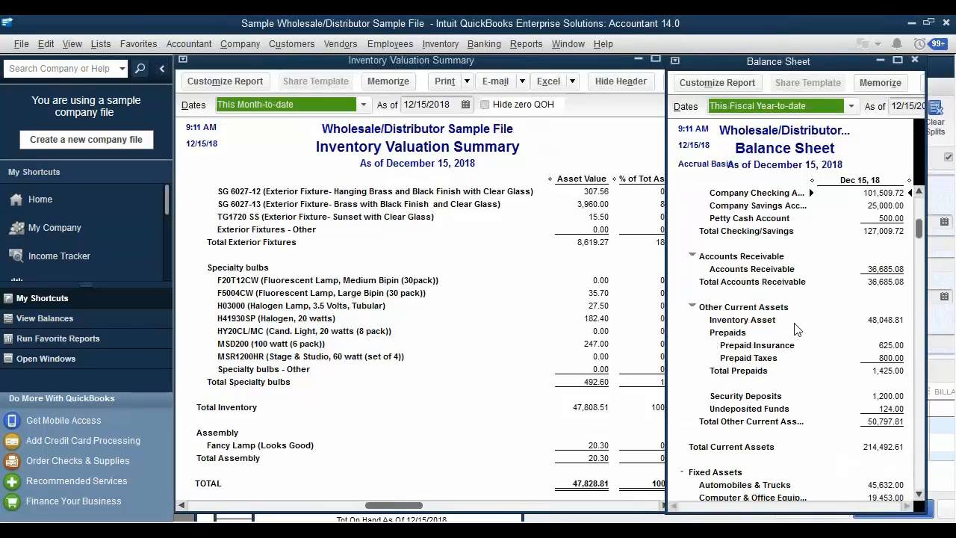
{"action": "scroll", "coordinate": [797, 329], "scroll_direction": "up", "scroll_amount": 1}
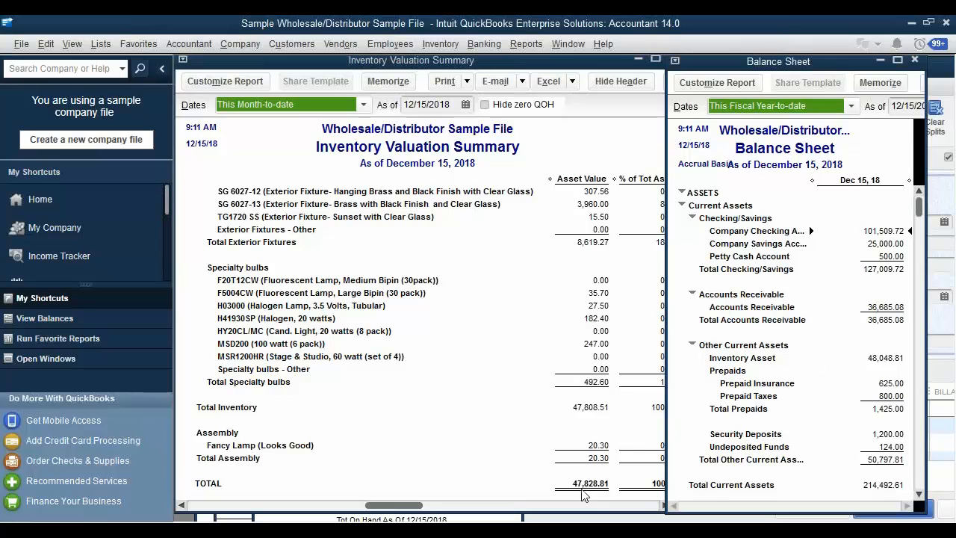
Step: Add an item line for SG 4726-33 with quantity 10 to the 12/07/2018 Hall Lighting & Accessories bill
{"action": "left_click", "coordinate": [569, 44]}
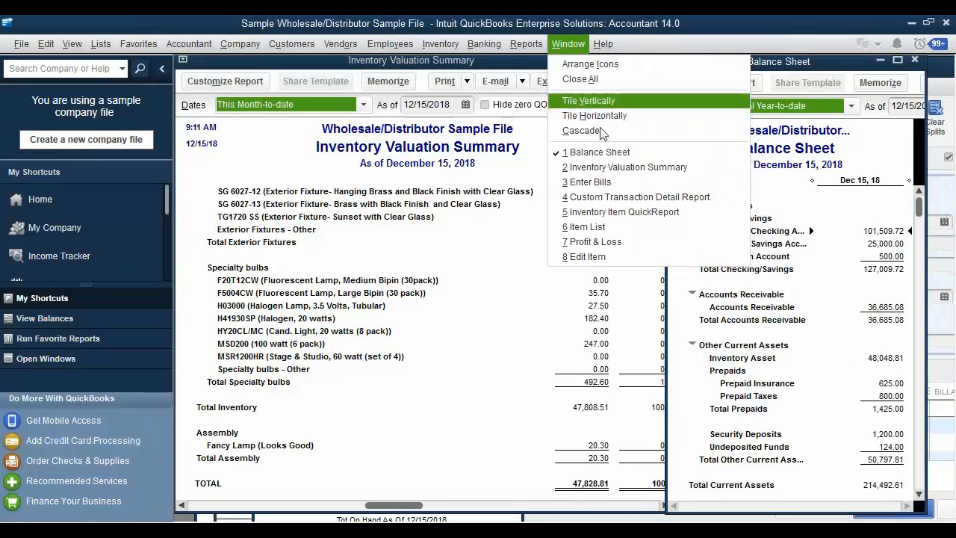
{"action": "left_click", "coordinate": [612, 183]}
{"action": "left_click", "coordinate": [602, 375]}
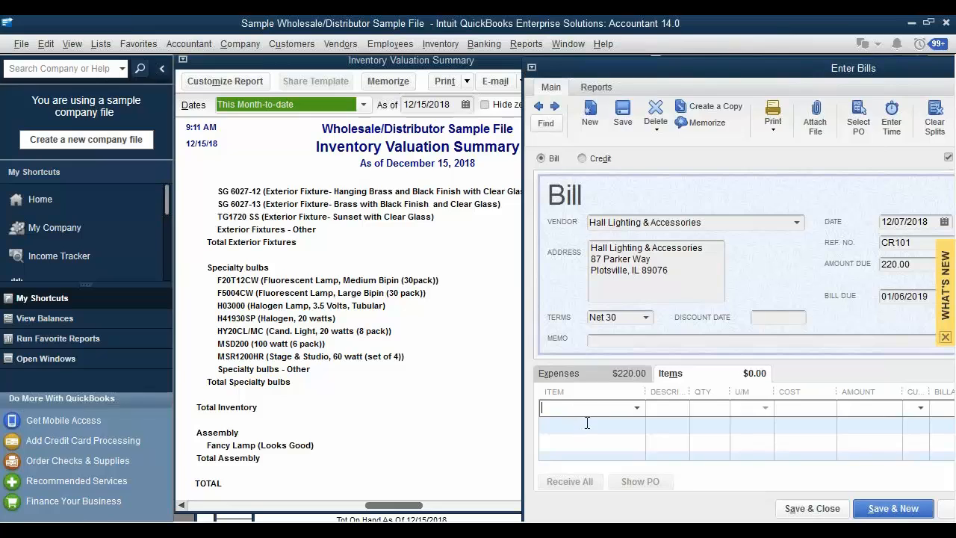
{"action": "type", "text": "sg"}
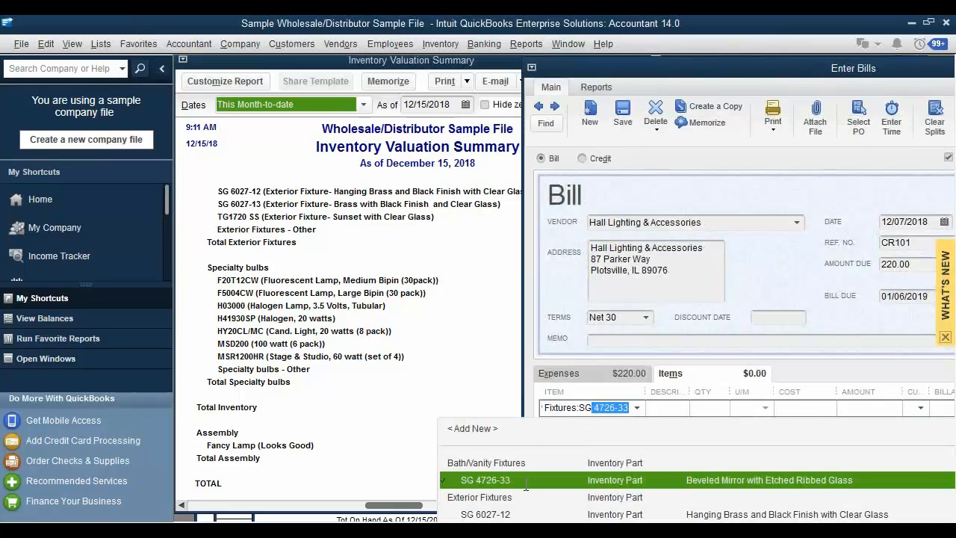
{"action": "left_click", "coordinate": [525, 480]}
{"action": "left_click", "coordinate": [713, 407]}
{"action": "type", "text": "1"}
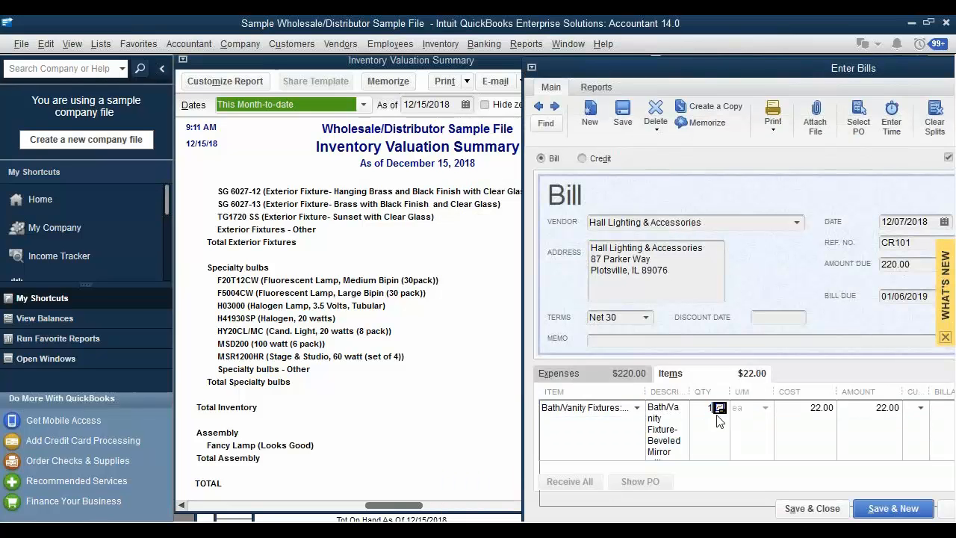
{"action": "left_click_drag", "start_coordinate": [708, 415], "coordinate": [747, 414]}
{"action": "type", "text": "10"}
{"action": "key", "text": "Tab"}
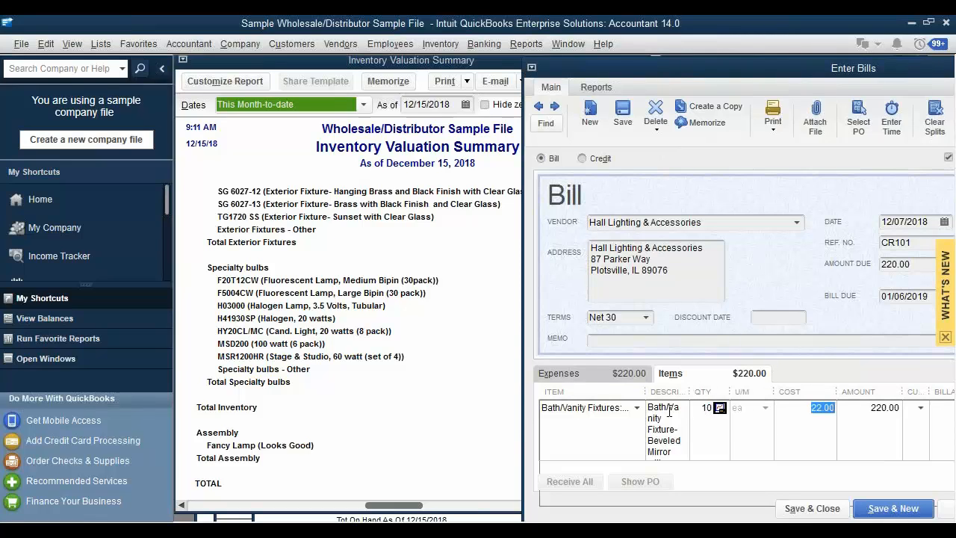
Step: Delete the Inventory Asset expense line from the Hall Lighting & Accessories bill, record the change and refresh the Inventory Valuation Summary
{"action": "left_click", "coordinate": [610, 368]}
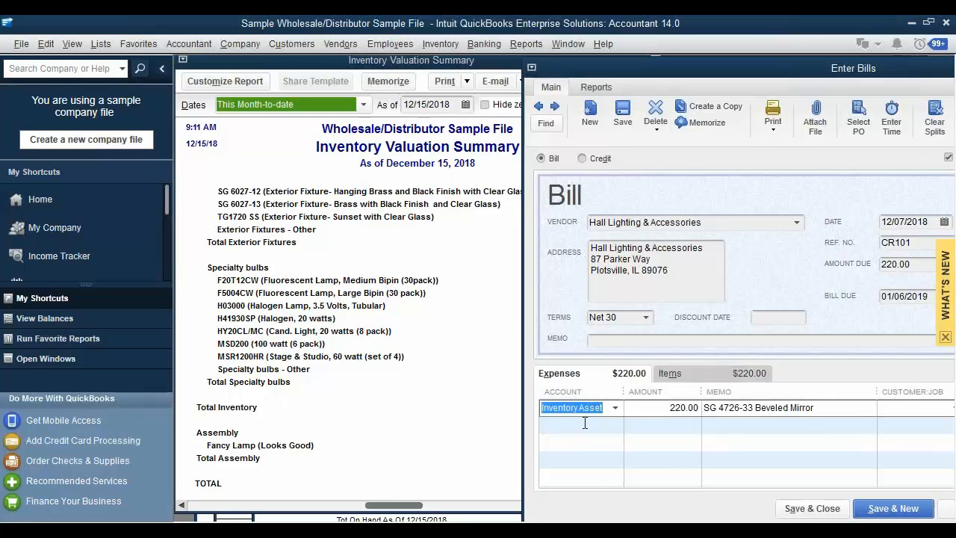
{"action": "key", "text": "ctrl+Delete"}
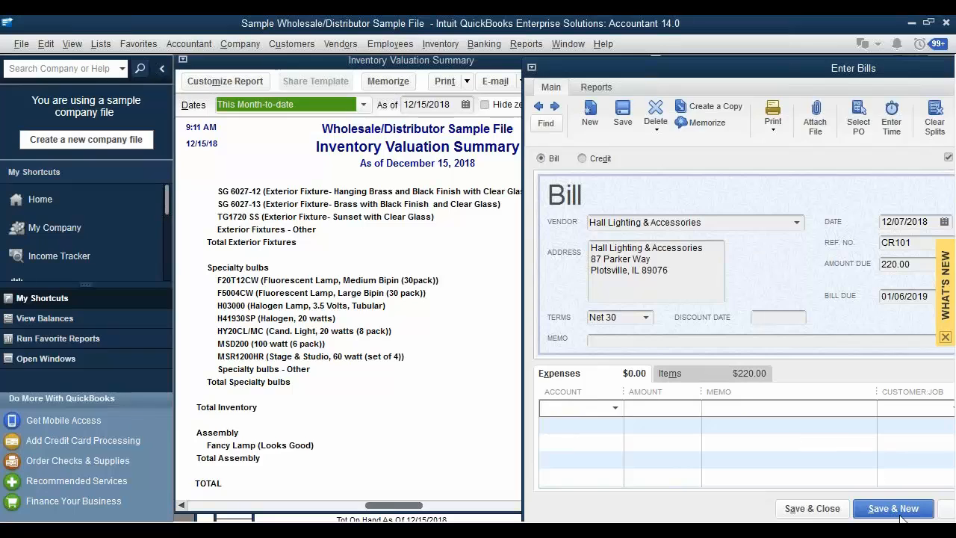
{"action": "left_click", "coordinate": [825, 515]}
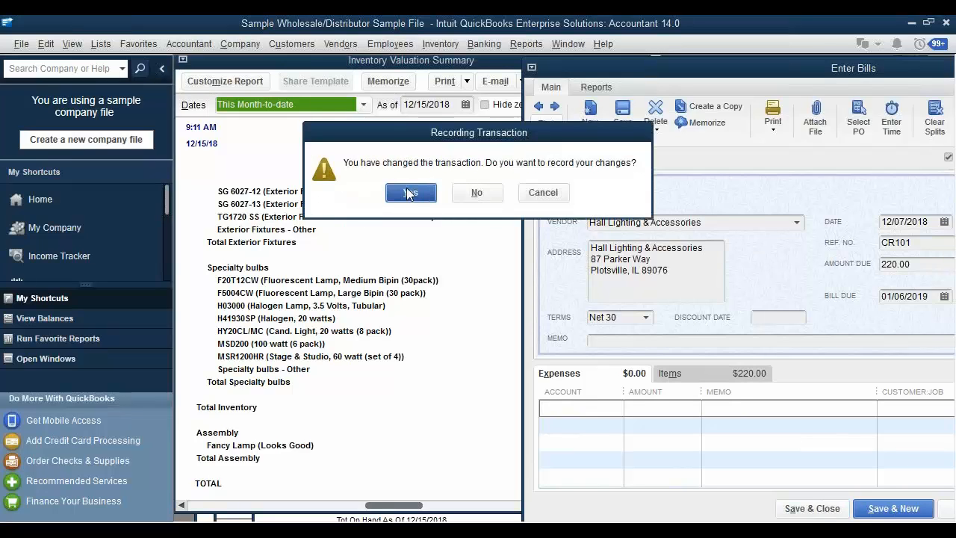
{"action": "left_click", "coordinate": [411, 193]}
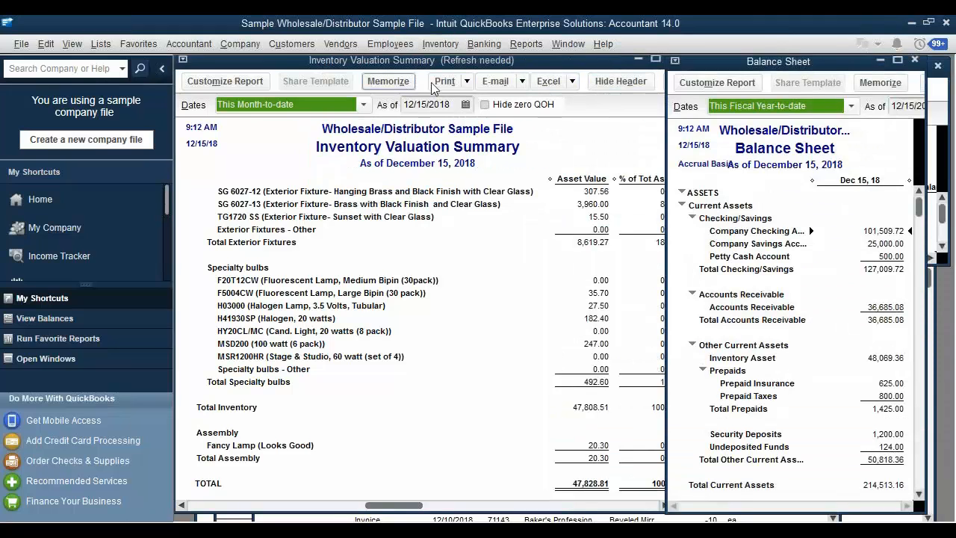
{"action": "left_click", "coordinate": [607, 112]}
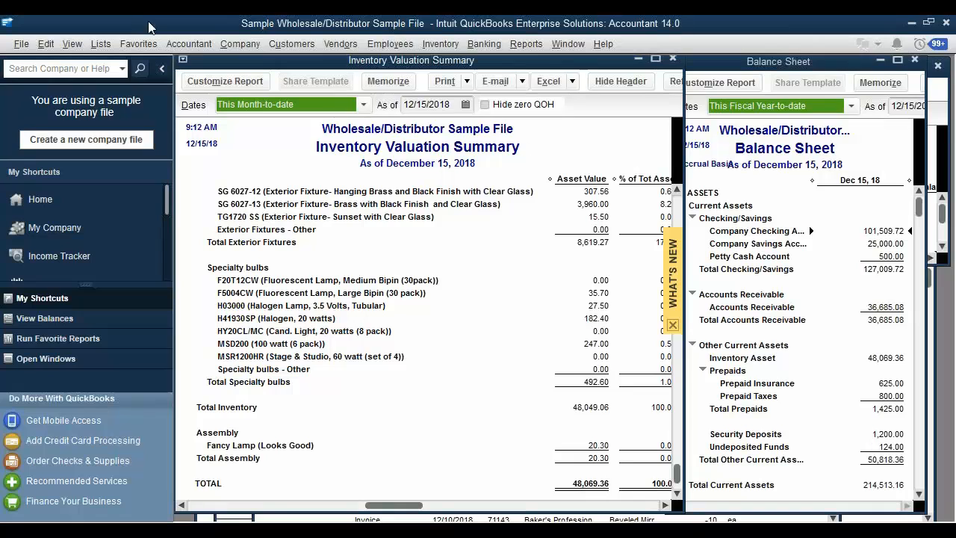
Step: Run a QuickReport for SG 4726-33 from the widened Item List and examine its transactions through 12/15/2018
{"action": "left_click", "coordinate": [100, 44]}
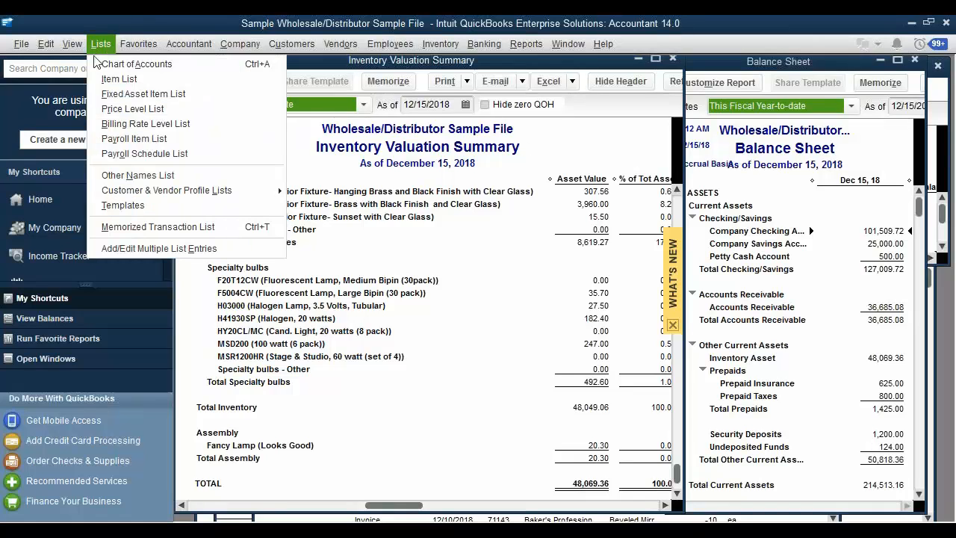
{"action": "left_click", "coordinate": [112, 73]}
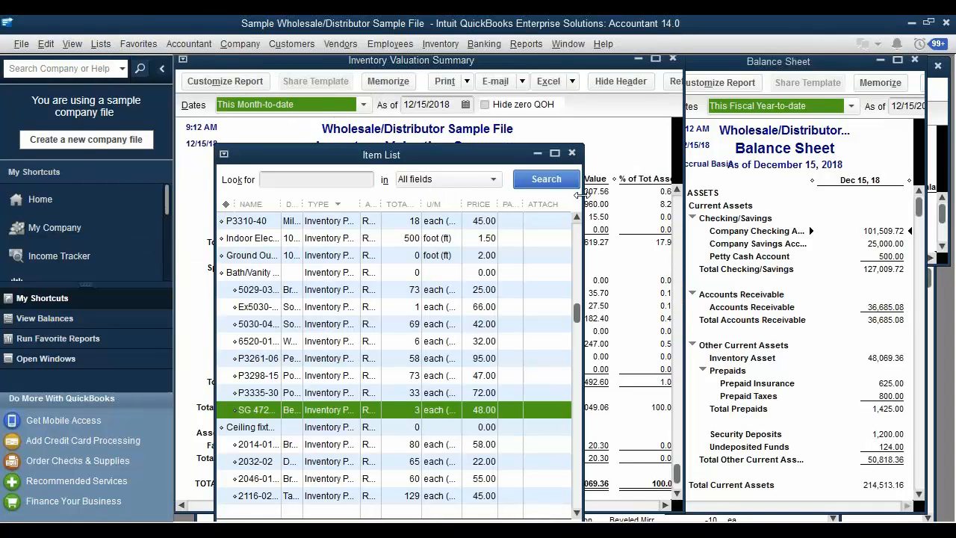
{"action": "left_click_drag", "start_coordinate": [579, 194], "coordinate": [930, 150]}
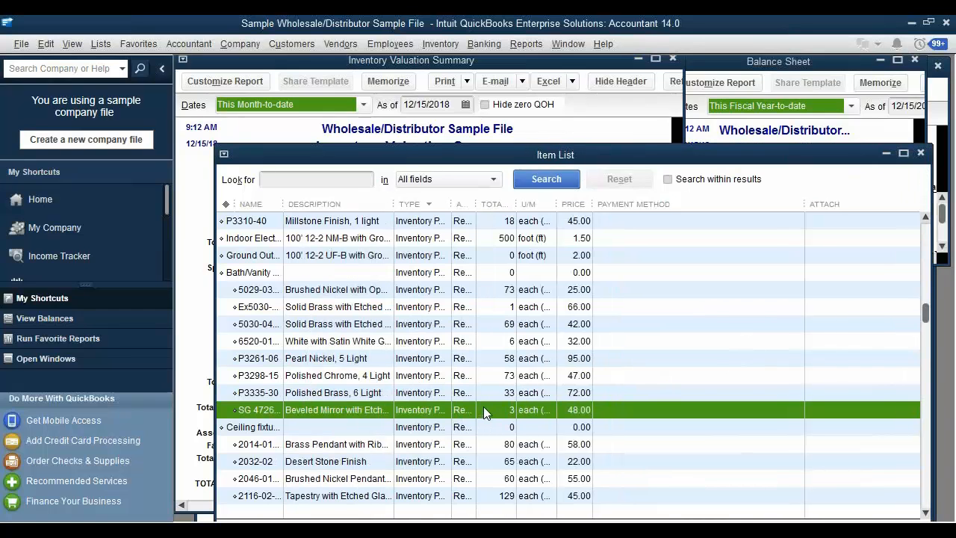
{"action": "right_click", "coordinate": [484, 413]}
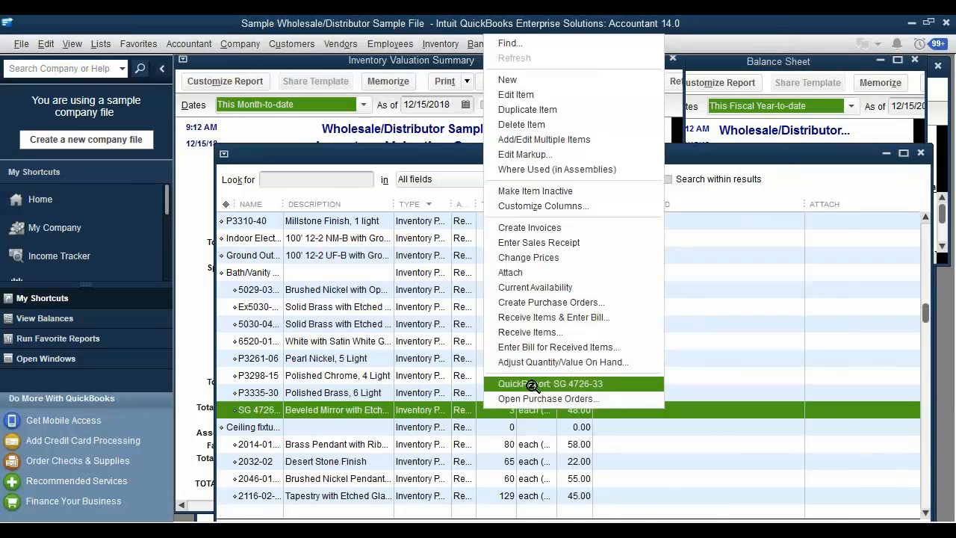
{"action": "left_click", "coordinate": [534, 385]}
{"action": "scroll", "coordinate": [505, 305], "scroll_direction": "down", "scroll_amount": 6}
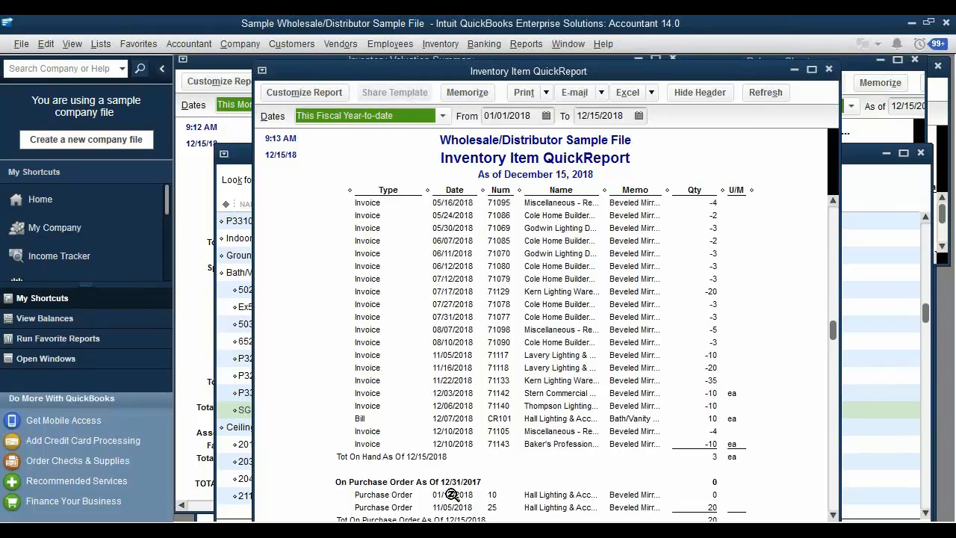
Step: Switch to the PowerPoint slide show on the causes of negative inventory
{"action": "mouse_move", "coordinate": [476, 530]}
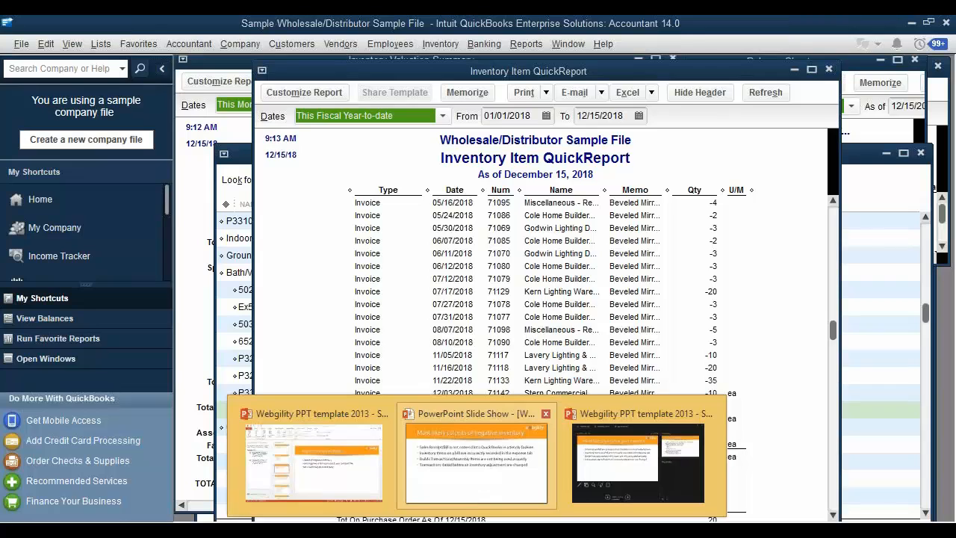
{"action": "left_click", "coordinate": [476, 425]}
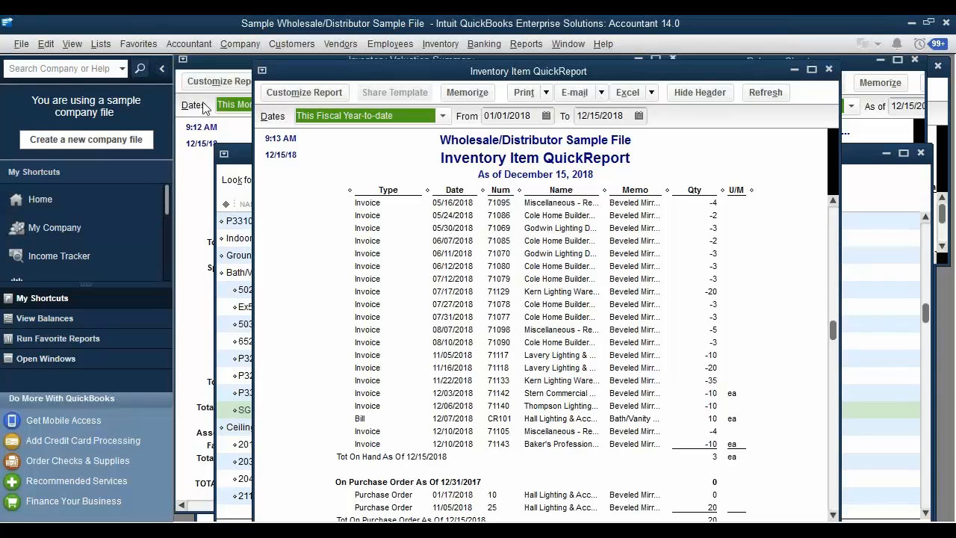
Step: Return to QuickBooks, show the start of the Item List with a wider Type column, and select the Bicycle item
{"action": "left_click", "coordinate": [100, 43]}
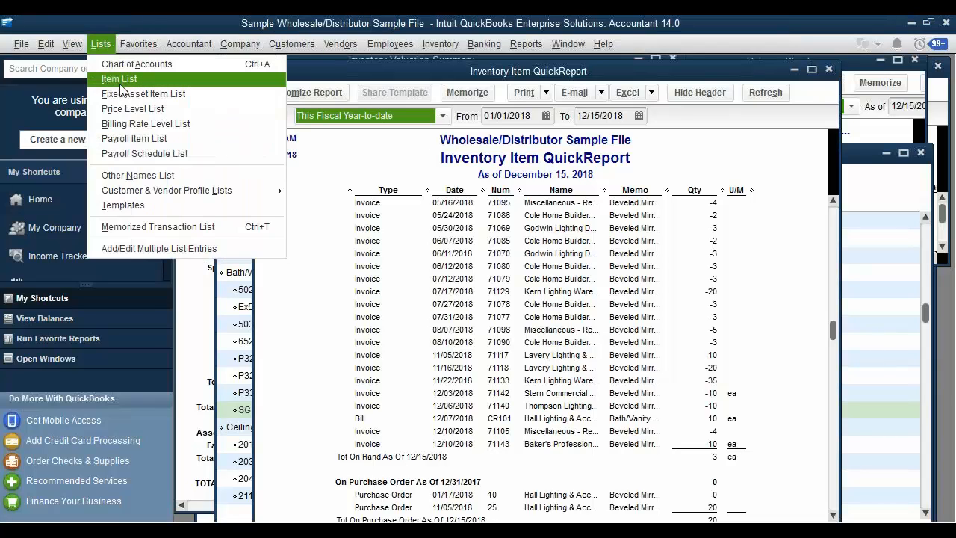
{"action": "left_click", "coordinate": [123, 82]}
{"action": "scroll", "coordinate": [355, 362], "scroll_direction": "up", "scroll_amount": 10}
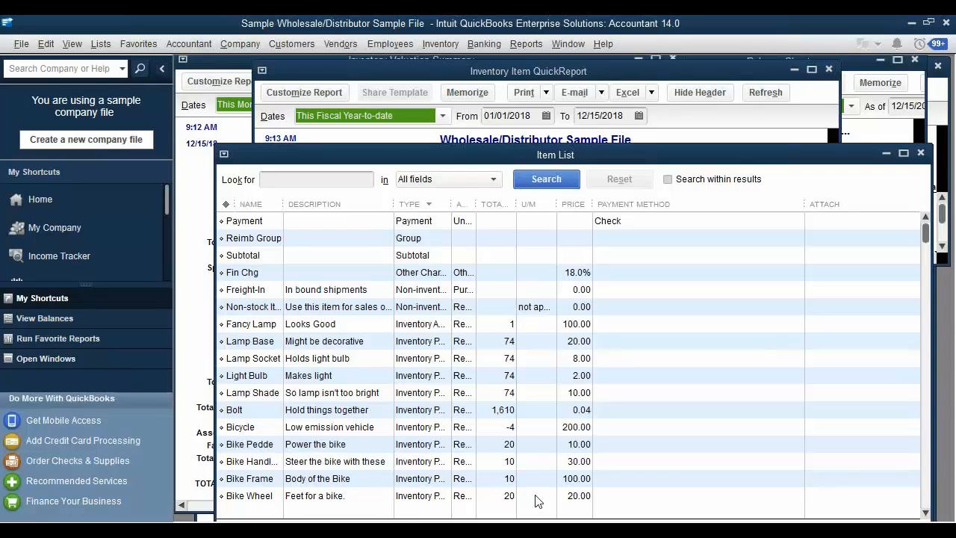
{"action": "double_click", "coordinate": [450, 203]}
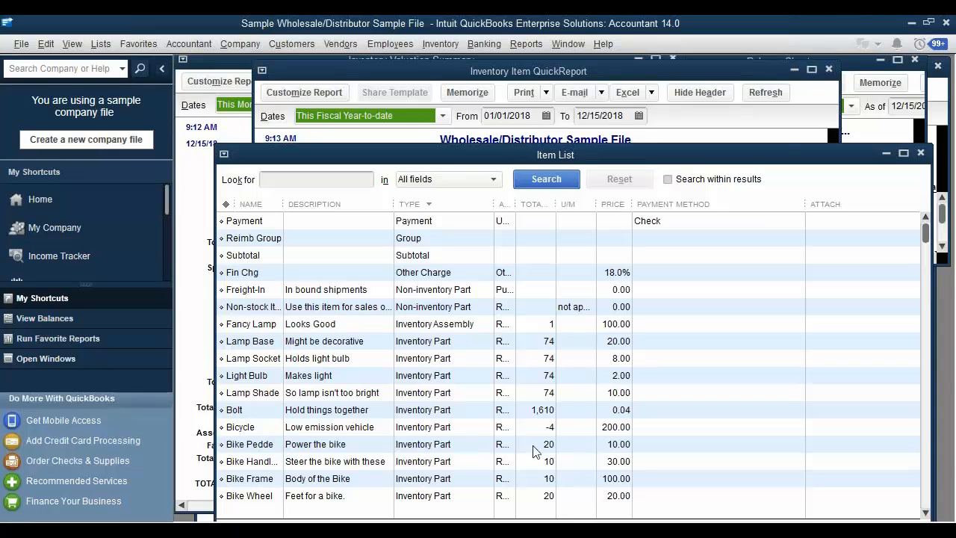
{"action": "left_click", "coordinate": [548, 496]}
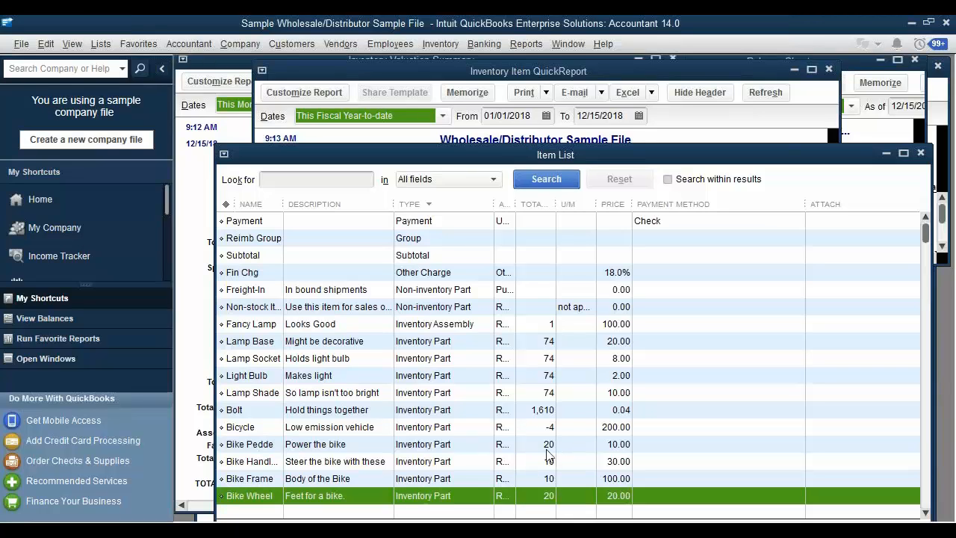
{"action": "left_click", "coordinate": [552, 427]}
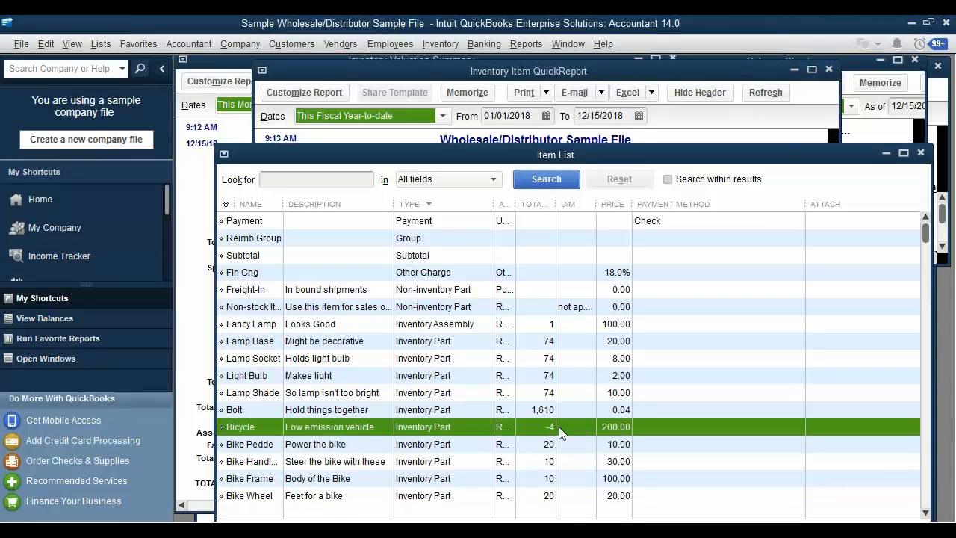
Step: Edit the Bicycle item and convert its type to Inventory Assembly, accepting the irreversible conversion
{"action": "double_click", "coordinate": [409, 433]}
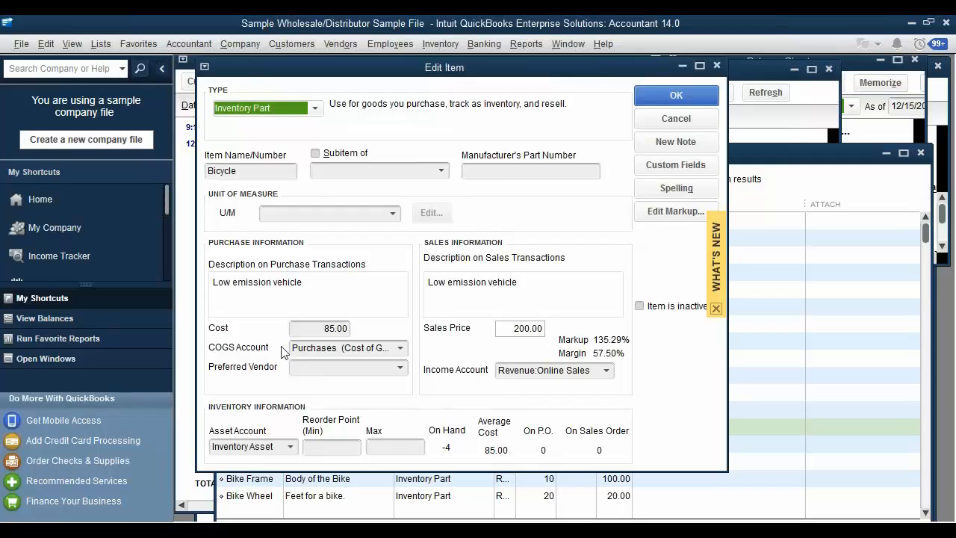
{"action": "left_click", "coordinate": [313, 112]}
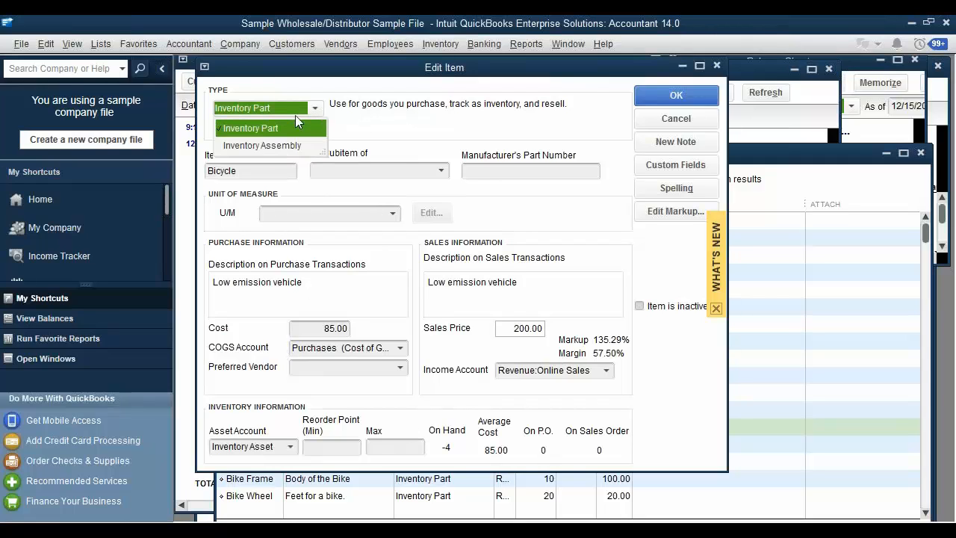
{"action": "left_click", "coordinate": [268, 145]}
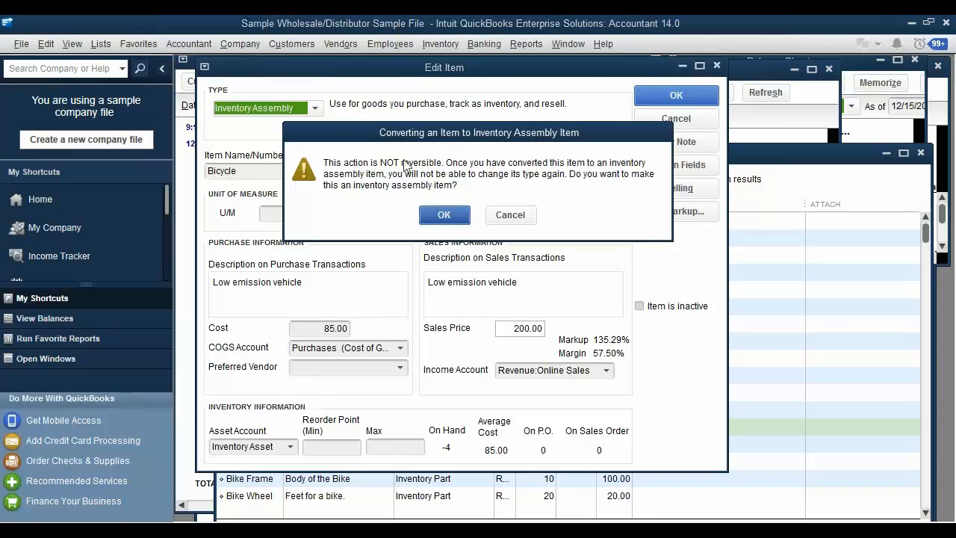
{"action": "left_click", "coordinate": [443, 215]}
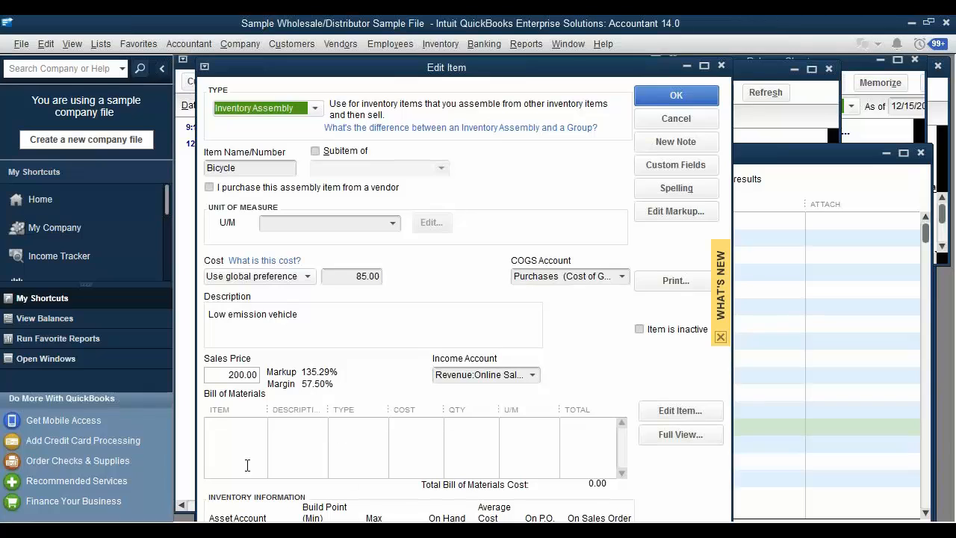
Step: Add Bike Pedde with quantity 2 and Bike Handlebars with quantity 1 to the Bicycle's bill of materials
{"action": "left_click", "coordinate": [248, 426]}
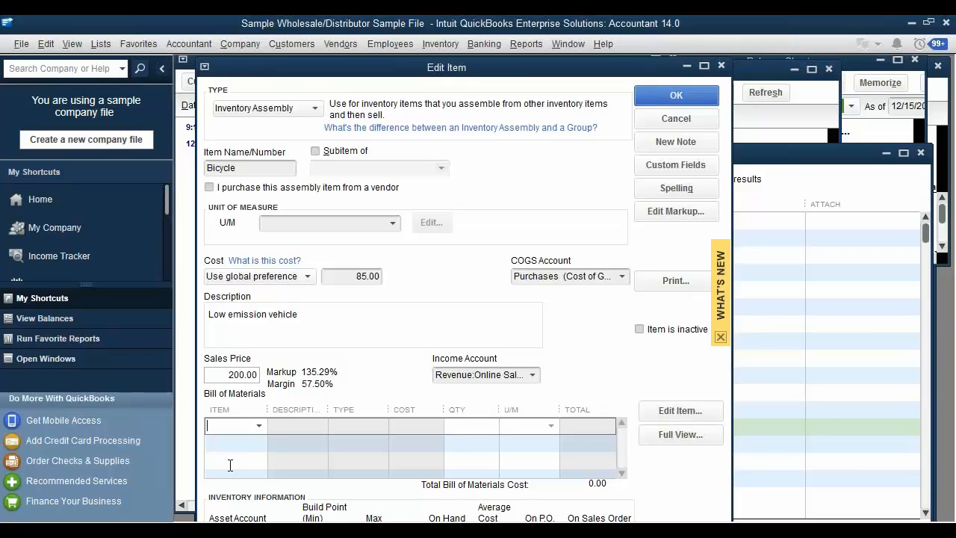
{"action": "left_click", "coordinate": [258, 426]}
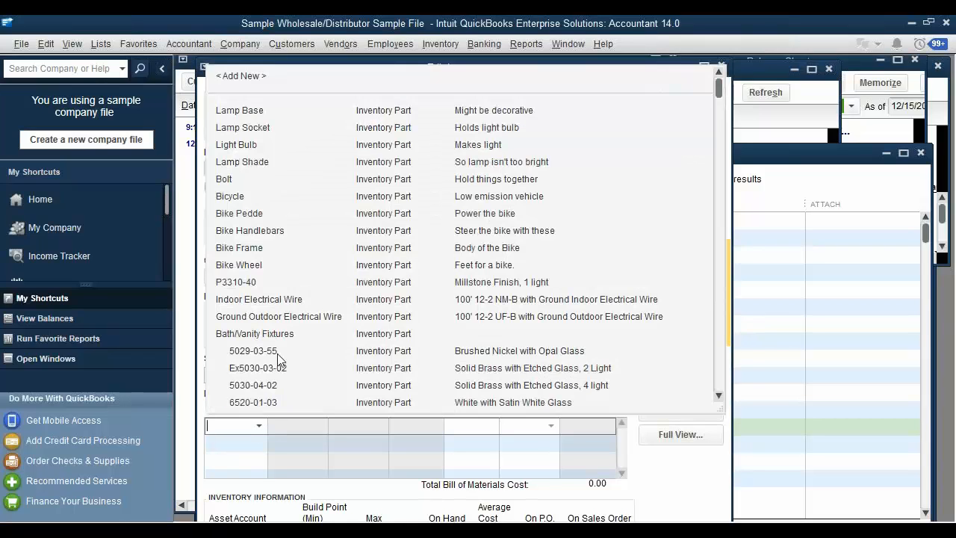
{"action": "left_click", "coordinate": [254, 215]}
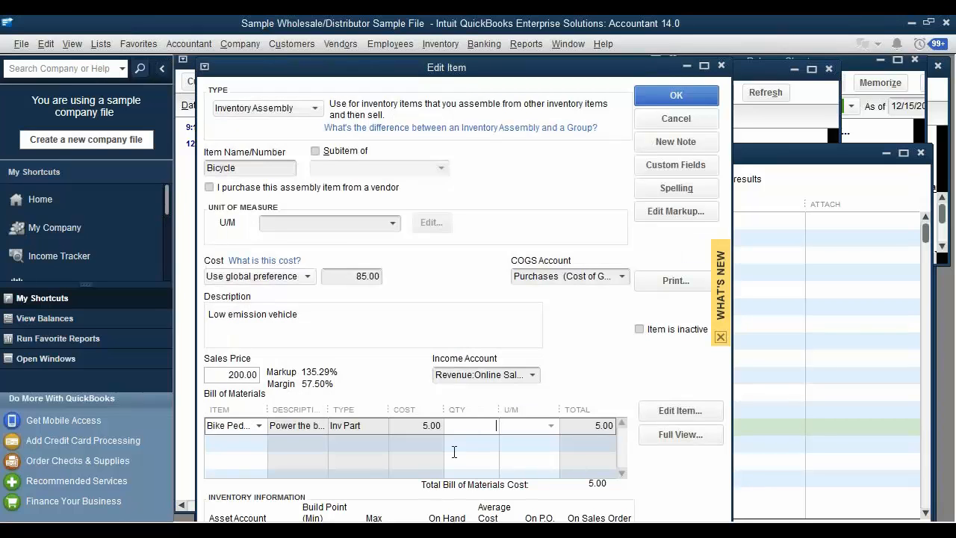
{"action": "left_click", "coordinate": [247, 445]}
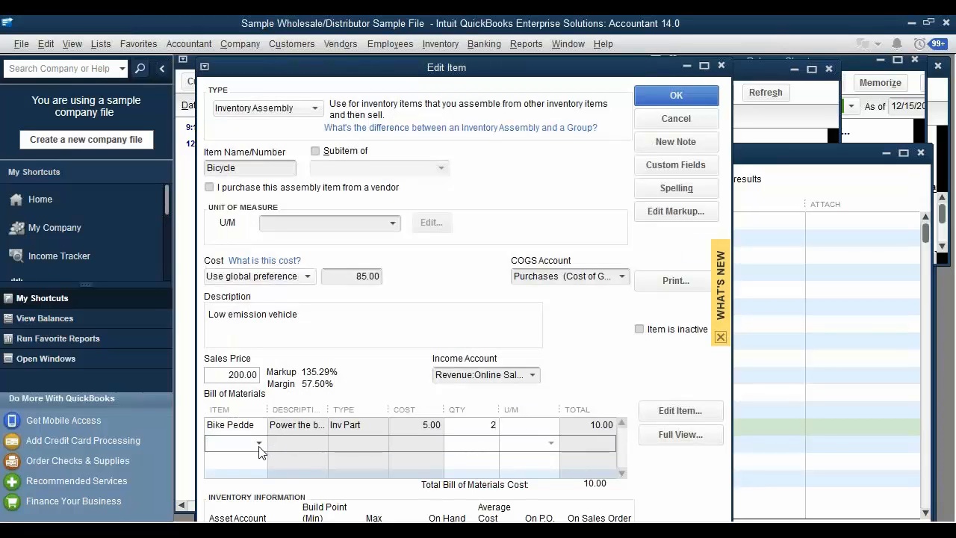
{"action": "left_click", "coordinate": [258, 443]}
{"action": "left_click", "coordinate": [256, 247]}
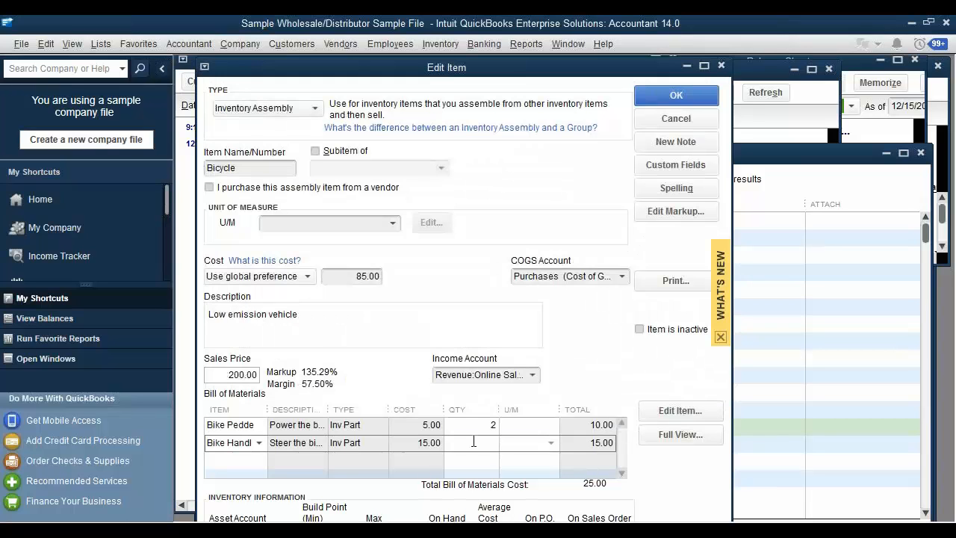
{"action": "type", "text": "1"}
Step: Add Bike Frame with quantity 1 and Bike Wheel with quantity 2 to the Bicycle's bill of materials
{"action": "left_click", "coordinate": [250, 464]}
{"action": "left_click", "coordinate": [258, 460]}
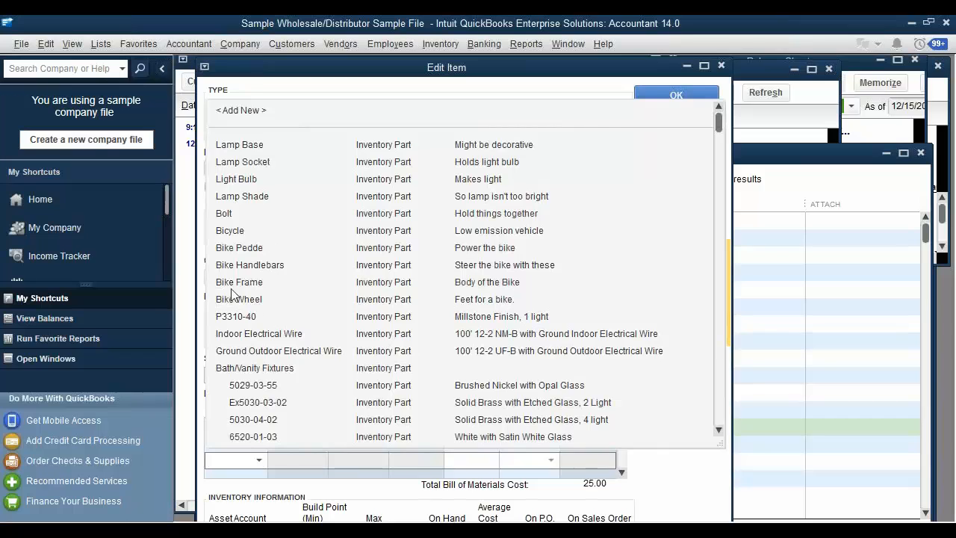
{"action": "left_click", "coordinate": [238, 283]}
{"action": "left_click", "coordinate": [474, 456]}
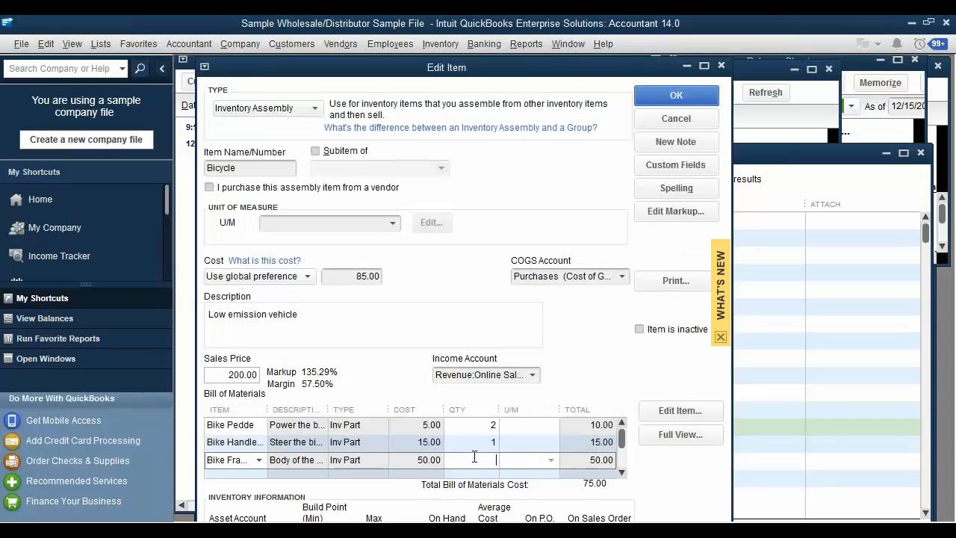
{"action": "left_click", "coordinate": [244, 472]}
{"action": "left_click", "coordinate": [259, 445]}
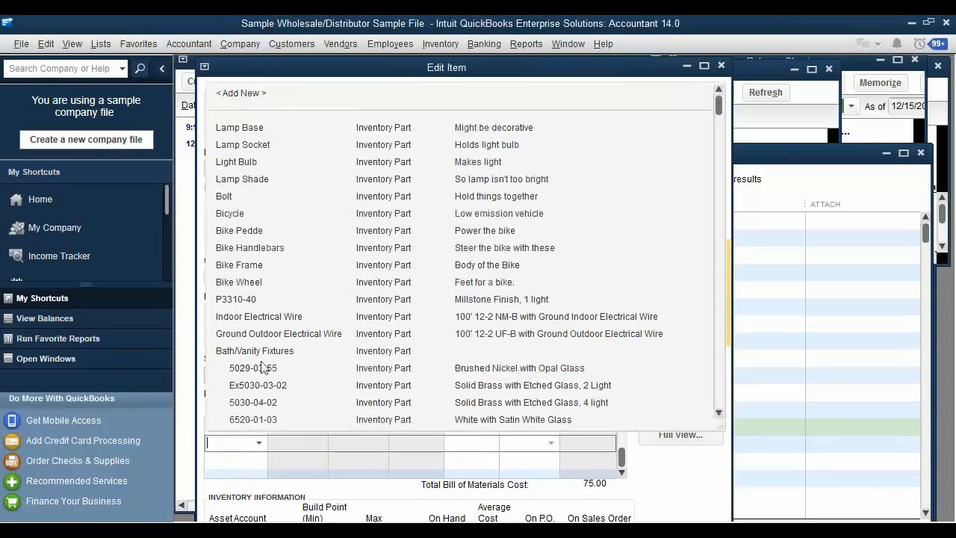
{"action": "left_click", "coordinate": [239, 282]}
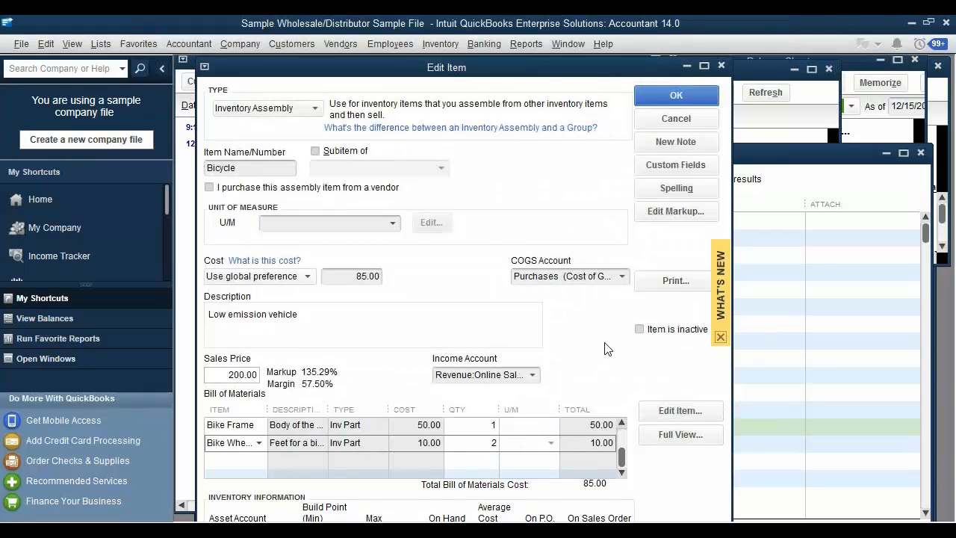
Step: Set the Bicycle's cost to Use Total BOM Cost and save the item, accepting the type change
{"action": "left_click", "coordinate": [309, 277]}
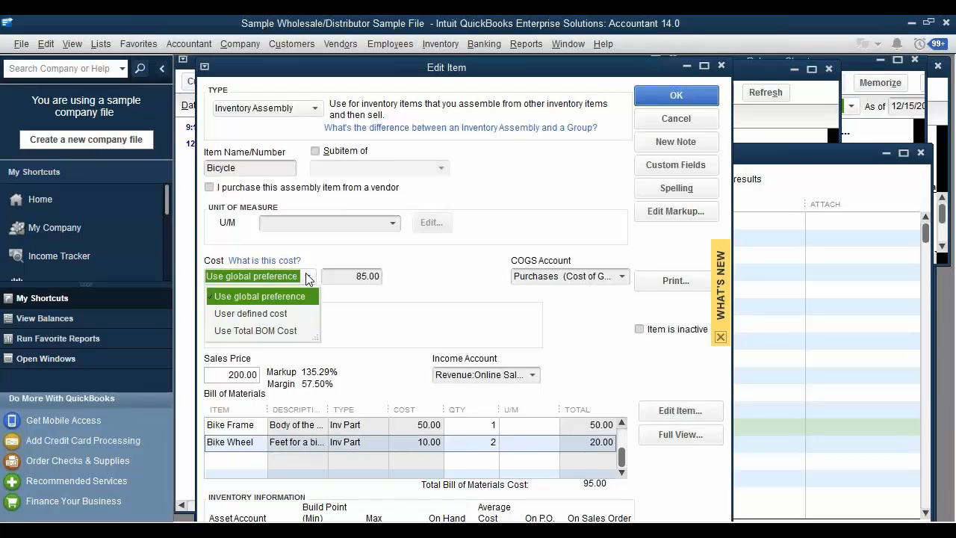
{"action": "left_click", "coordinate": [273, 332]}
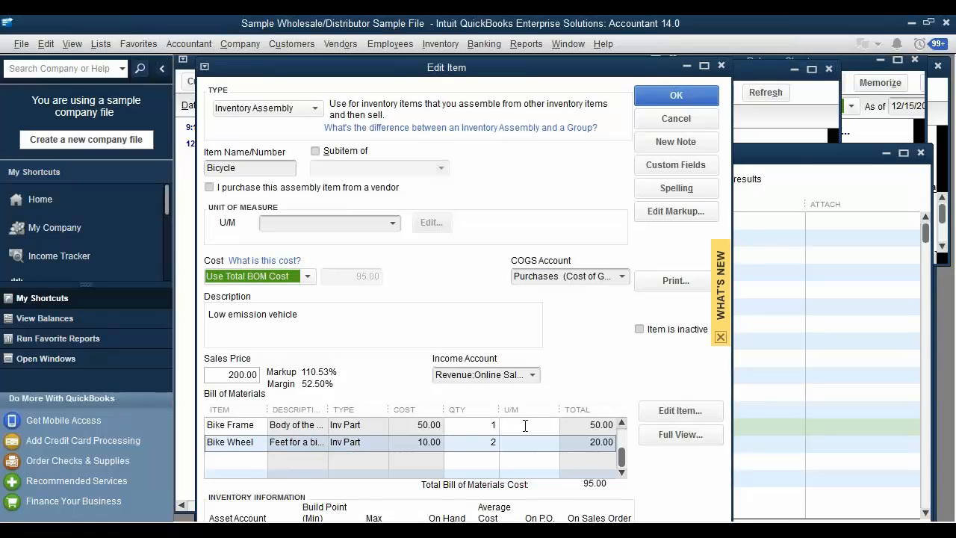
{"action": "left_click", "coordinate": [673, 97]}
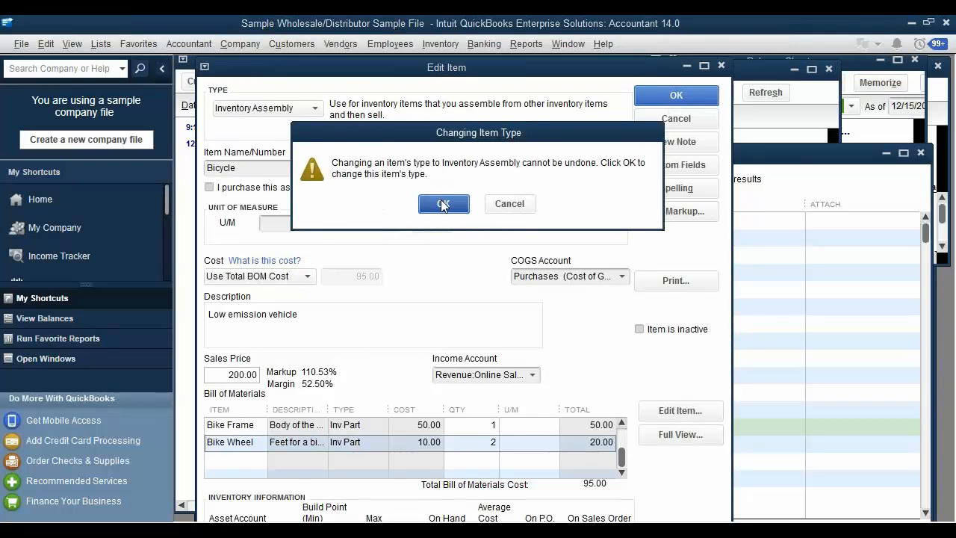
{"action": "left_click", "coordinate": [442, 206]}
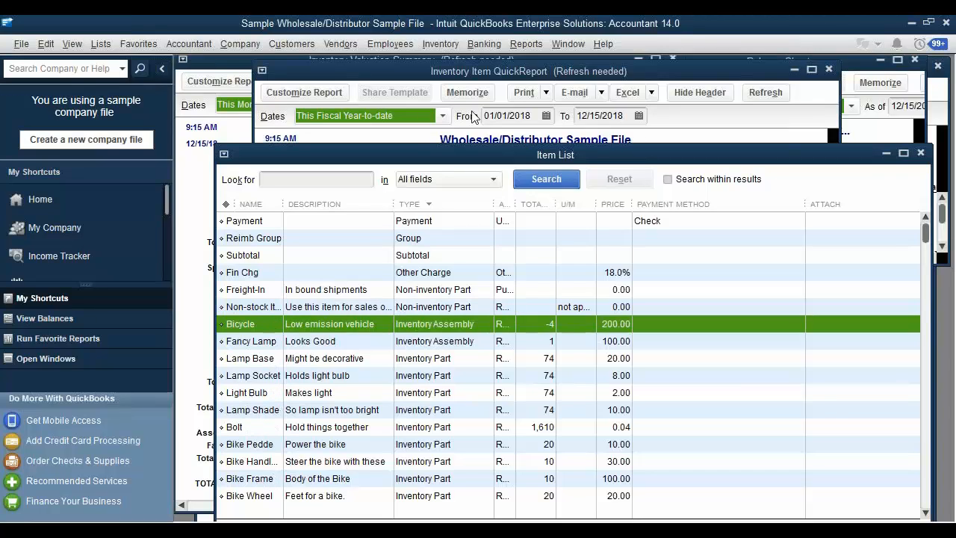
Step: Open a new assembly build for the Bicycle
{"action": "left_click", "coordinate": [439, 43]}
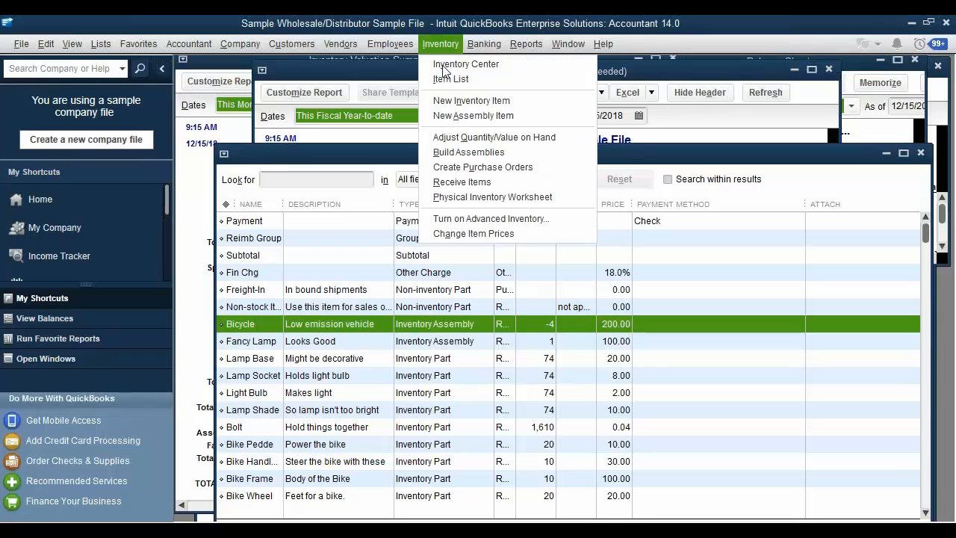
{"action": "left_click", "coordinate": [476, 152]}
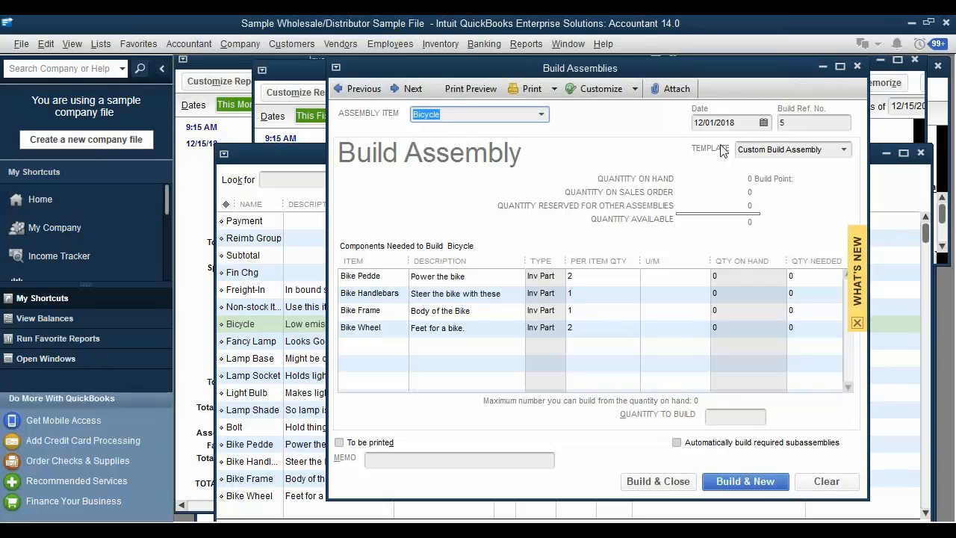
{"action": "left_click", "coordinate": [763, 123]}
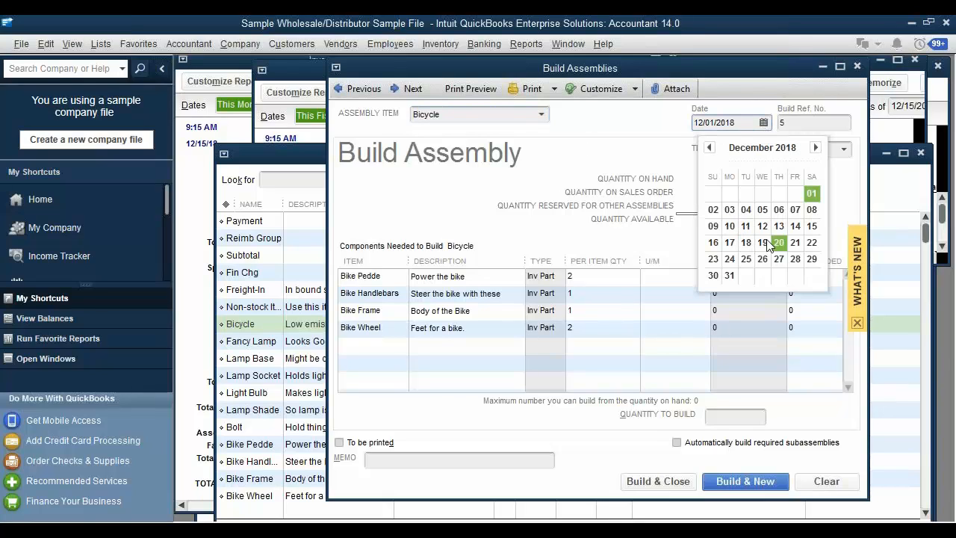
{"action": "left_click", "coordinate": [661, 185]}
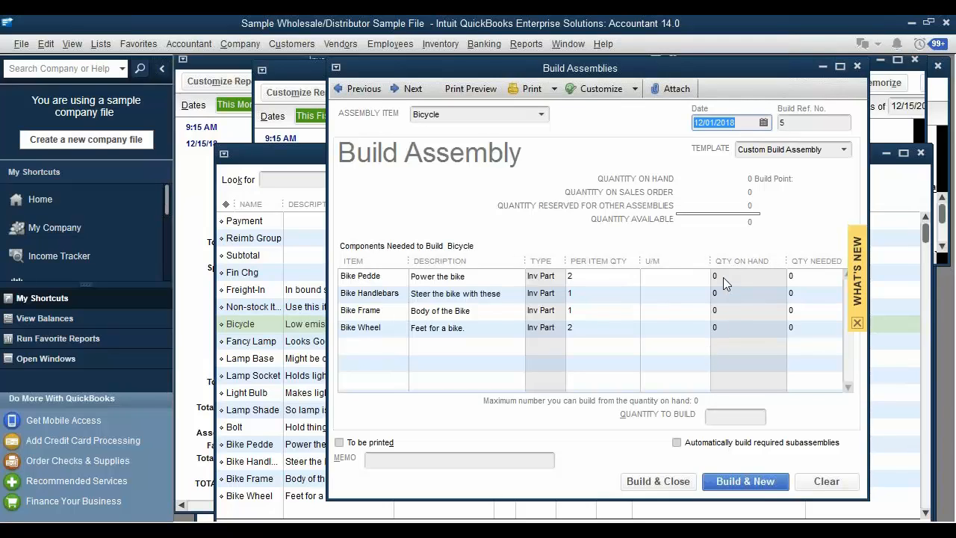
{"action": "left_click", "coordinate": [763, 122]}
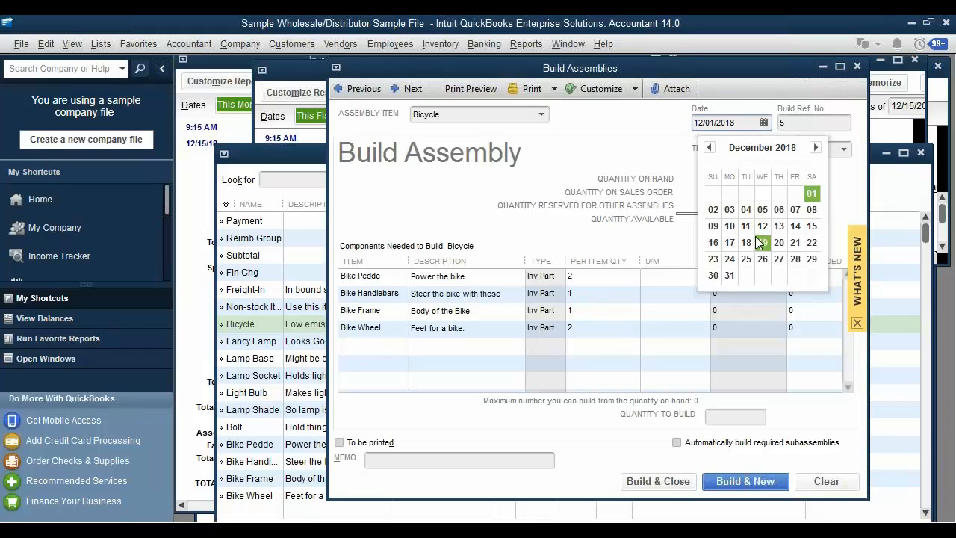
{"action": "left_click", "coordinate": [795, 226]}
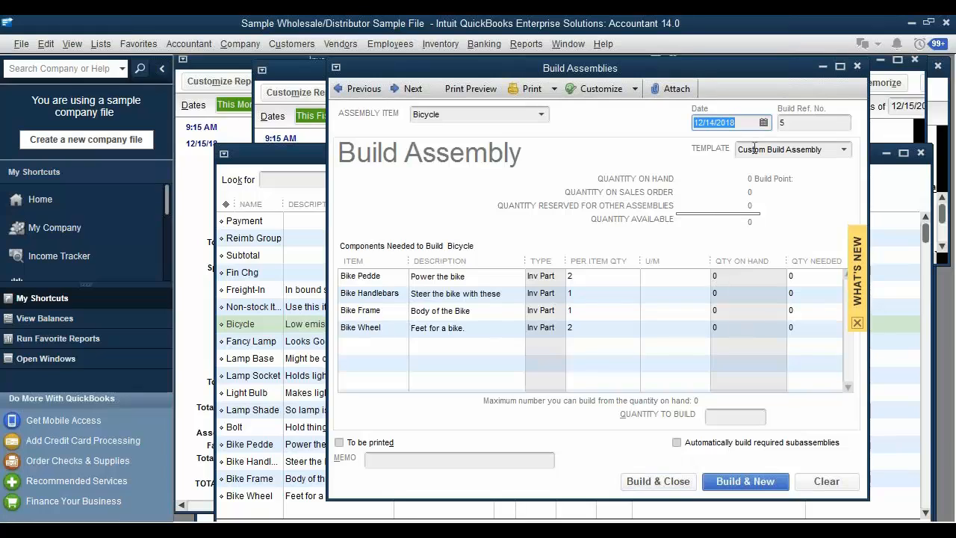
{"action": "left_click", "coordinate": [763, 123]}
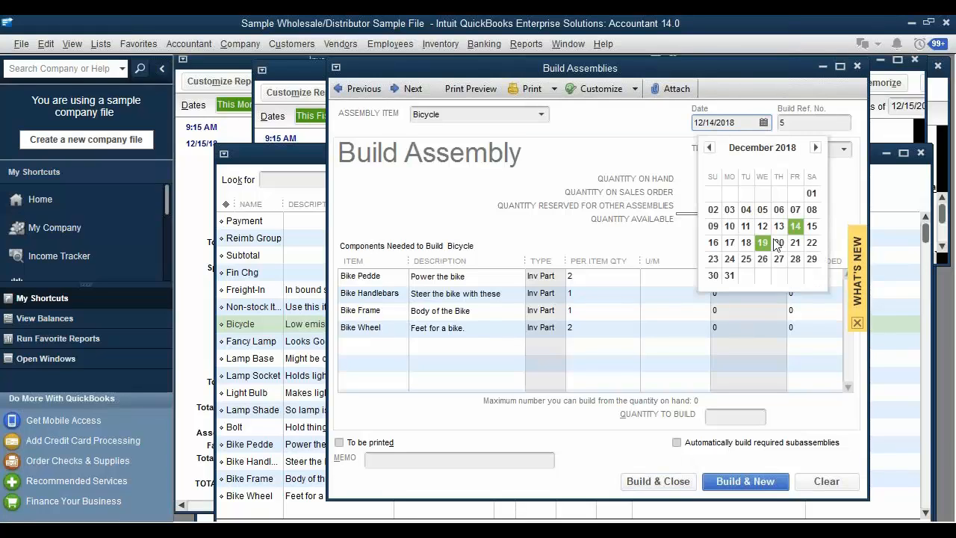
{"action": "left_click", "coordinate": [762, 242]}
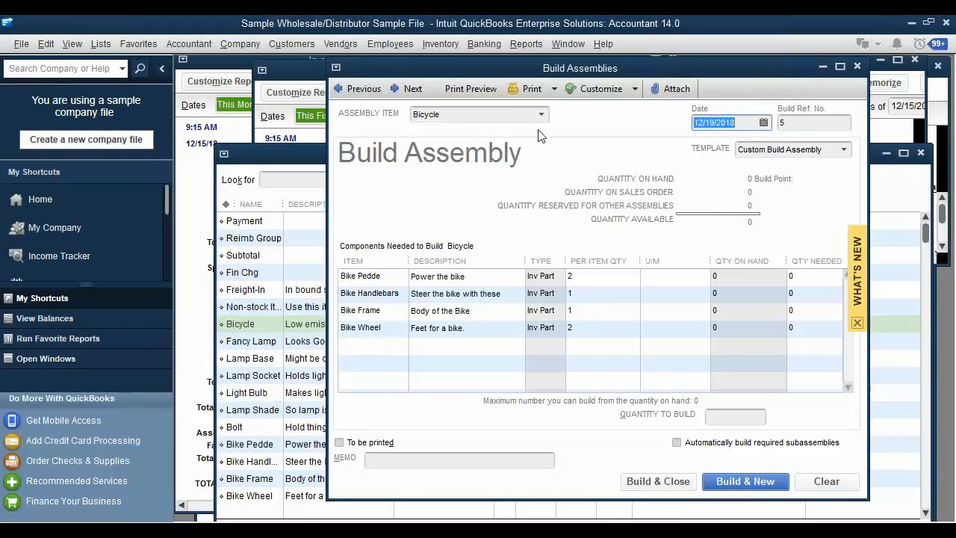
{"action": "left_click", "coordinate": [833, 486]}
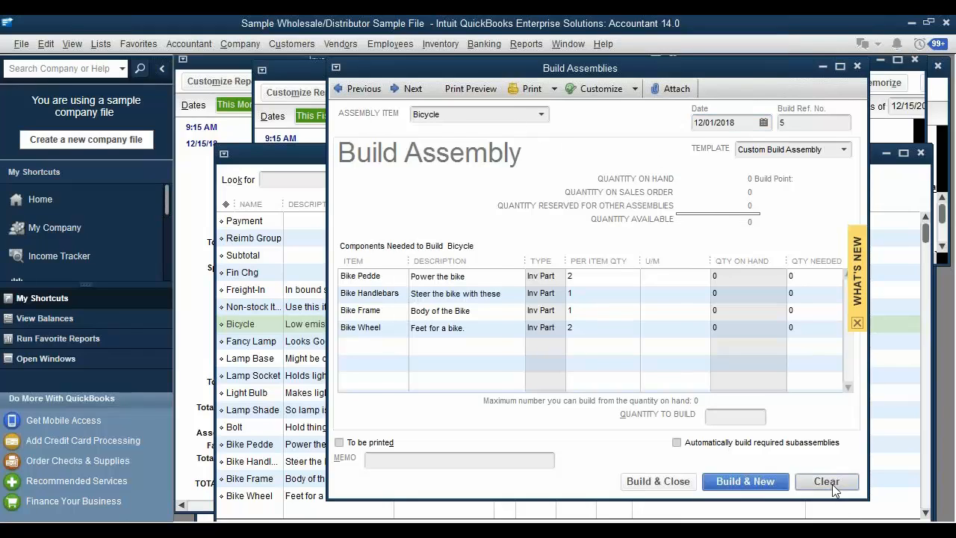
Step: Select Bicycle as the assembly item, date the build 12/19/2018, and record a build of 8
{"action": "type", "text": "b"}
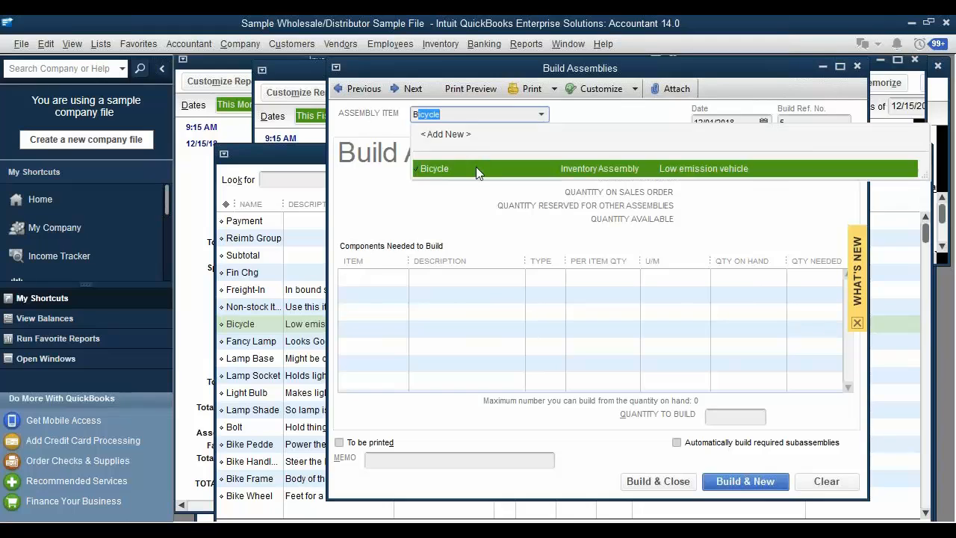
{"action": "left_click", "coordinate": [478, 170]}
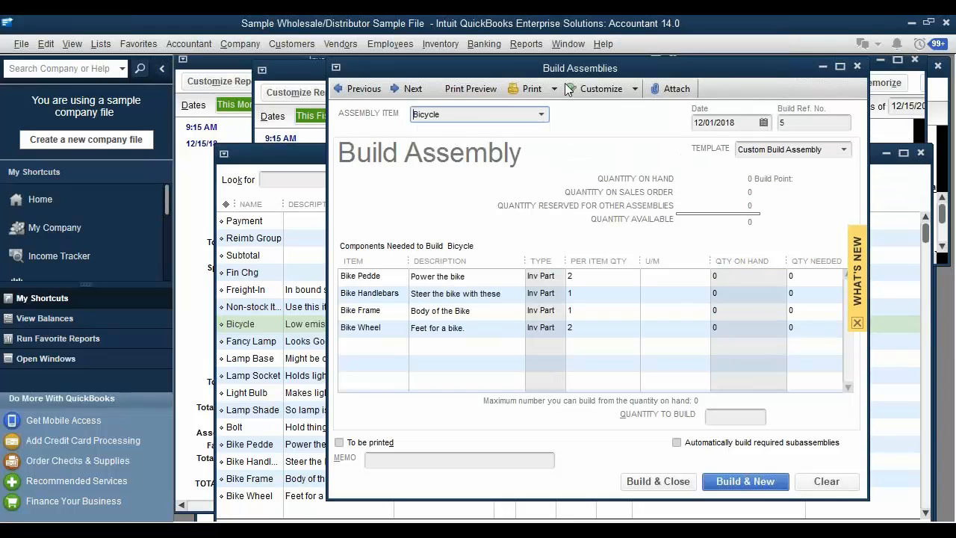
{"action": "left_click_drag", "start_coordinate": [639, 69], "coordinate": [630, 532]}
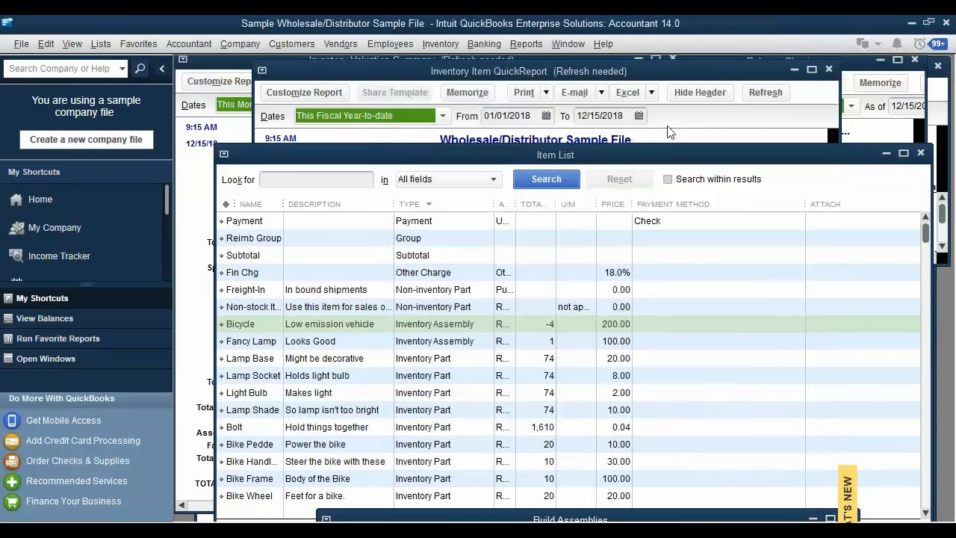
{"action": "left_click_drag", "start_coordinate": [669, 132], "coordinate": [654, 87]}
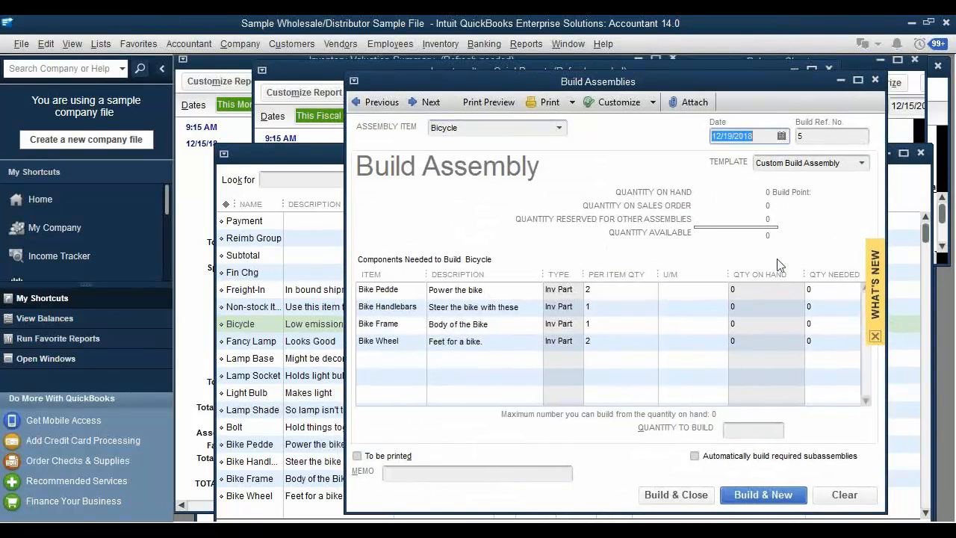
{"action": "left_click", "coordinate": [769, 352]}
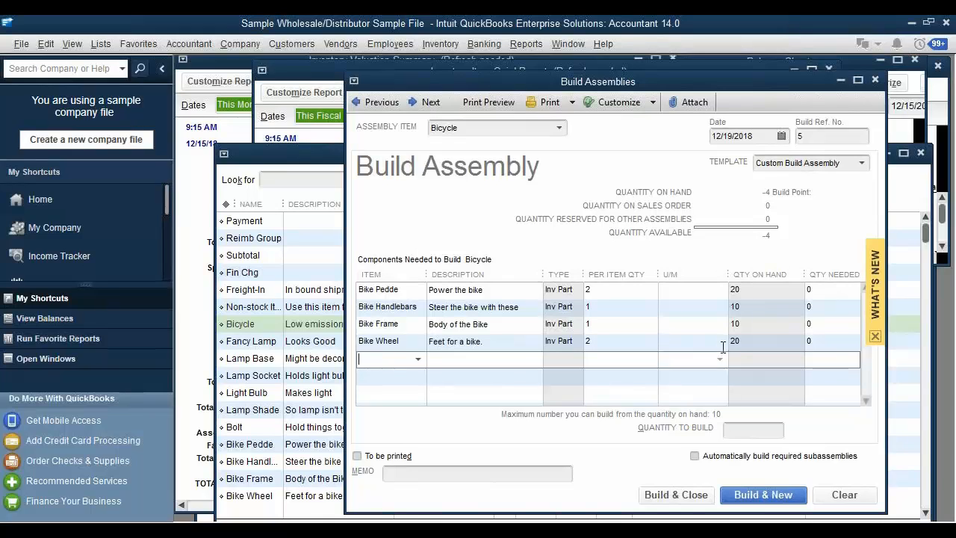
{"action": "left_click", "coordinate": [746, 431]}
{"action": "type", "text": "8"}
{"action": "left_click", "coordinate": [760, 495]}
Step: Check the Bicycle's quantity on hand and remaining components in a new build, and close it without recording anything
{"action": "type", "text": "B"}
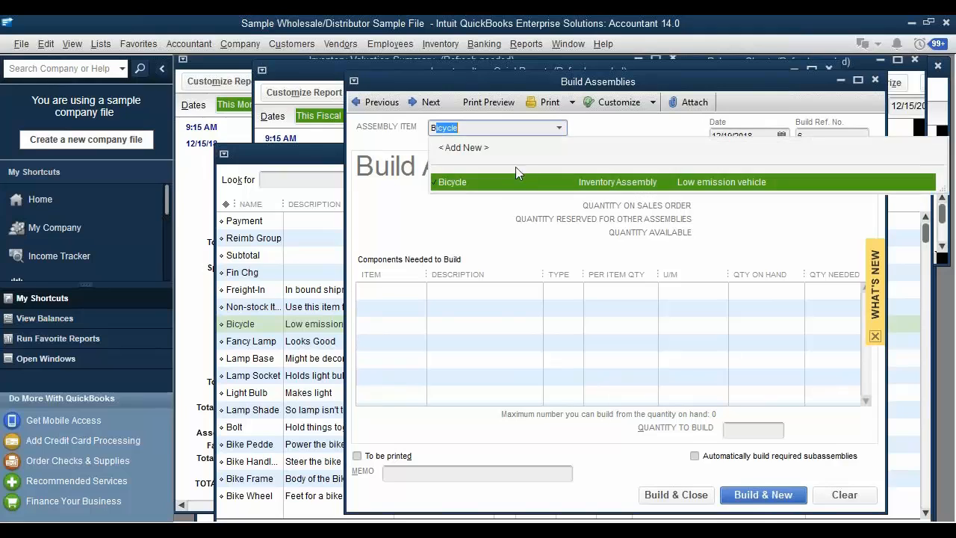
{"action": "left_click", "coordinate": [503, 182]}
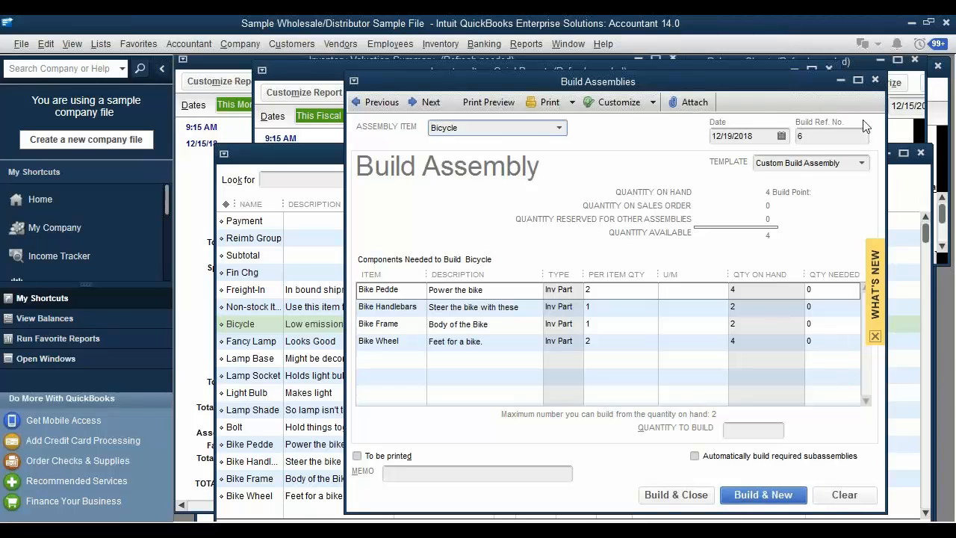
{"action": "left_click", "coordinate": [844, 495]}
{"action": "left_click", "coordinate": [875, 82]}
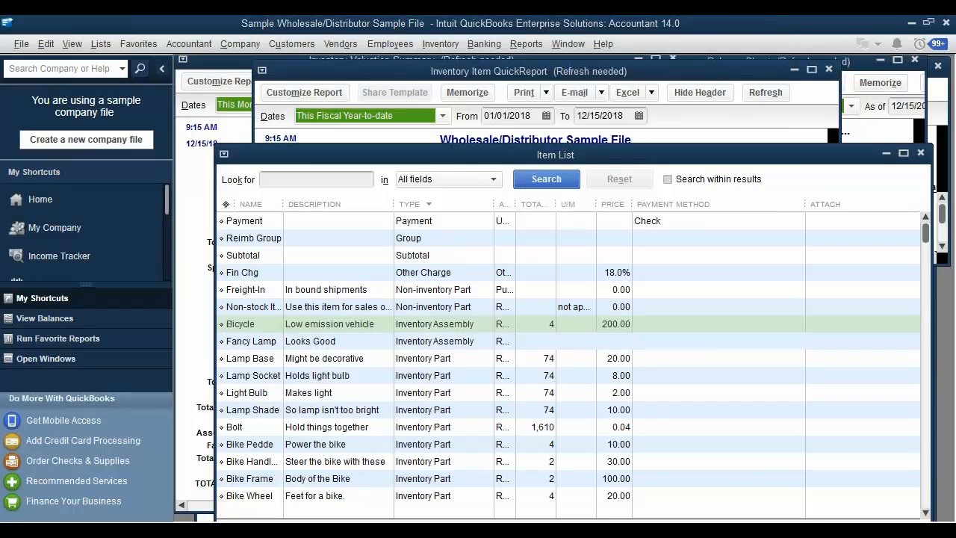
Step: Widen the Account column in the Item List and review the Fancy Lamp's bill of materials
{"action": "left_click", "coordinate": [465, 497]}
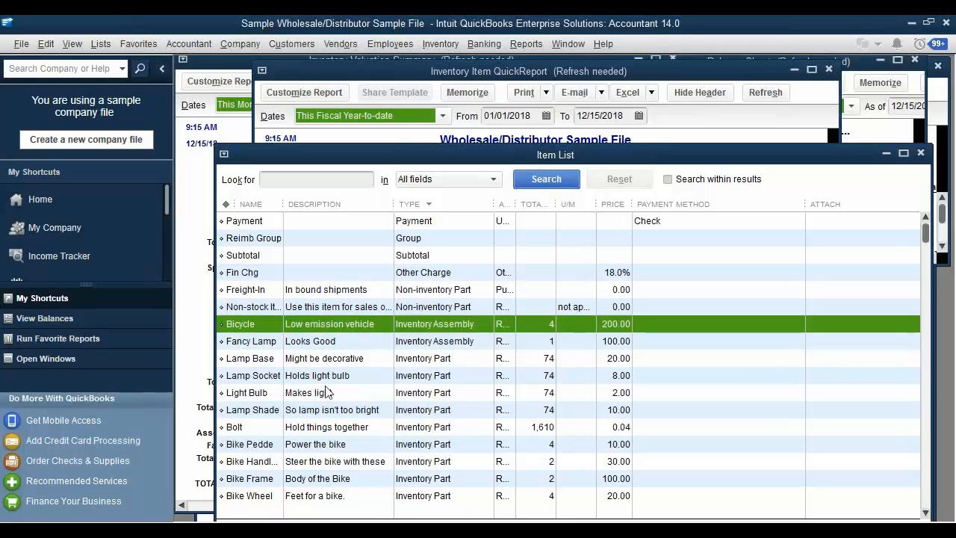
{"action": "left_click", "coordinate": [307, 342]}
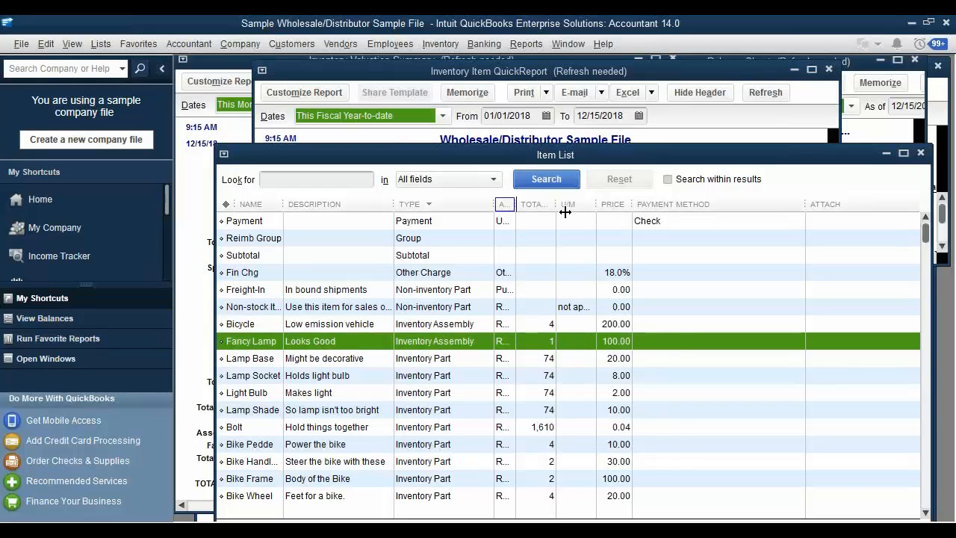
{"action": "left_click_drag", "start_coordinate": [515, 206], "coordinate": [568, 212]}
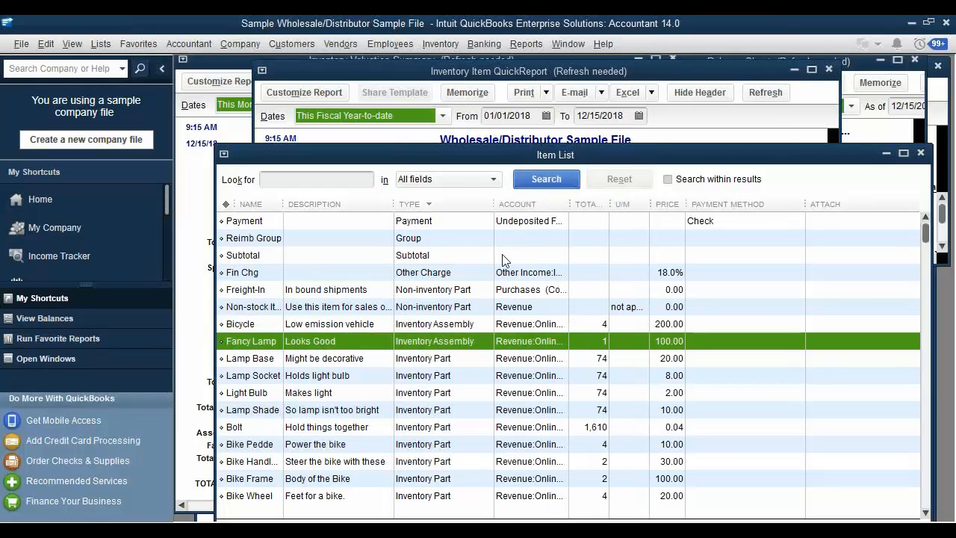
{"action": "double_click", "coordinate": [397, 348]}
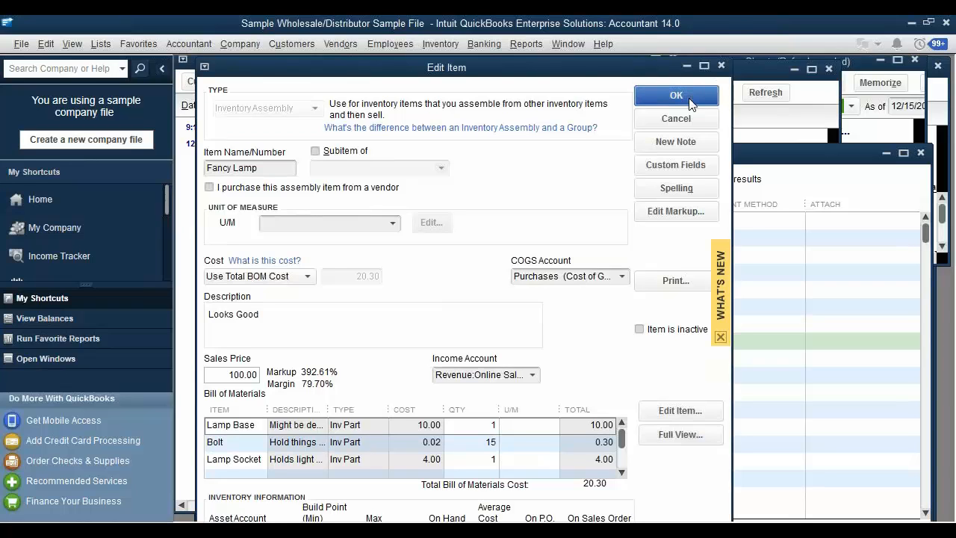
{"action": "left_click", "coordinate": [676, 96]}
Step: Open the Electronics Manufacturer bill from the Bolt item's QuickReport and delete the bill's Bolt line
{"action": "right_click", "coordinate": [265, 424]}
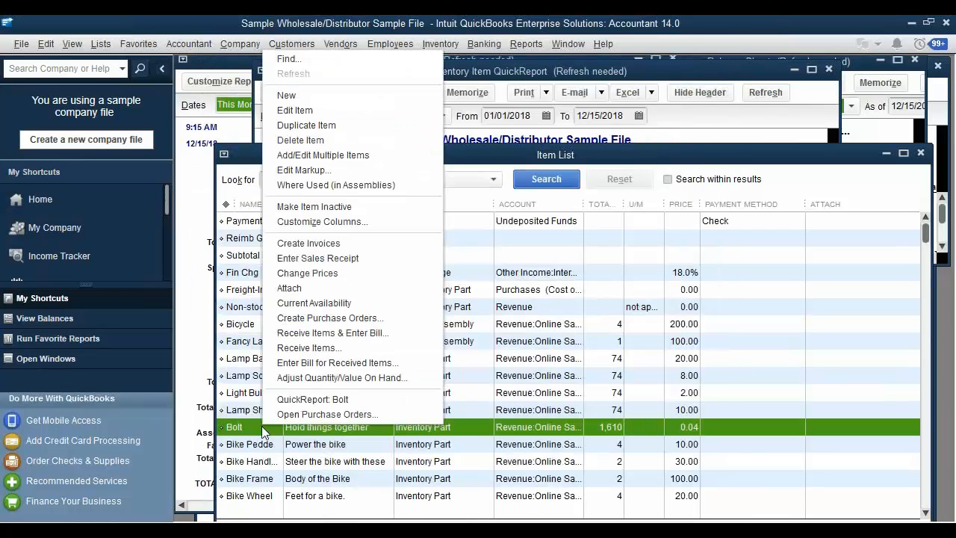
{"action": "left_click", "coordinate": [318, 400]}
{"action": "double_click", "coordinate": [495, 239]}
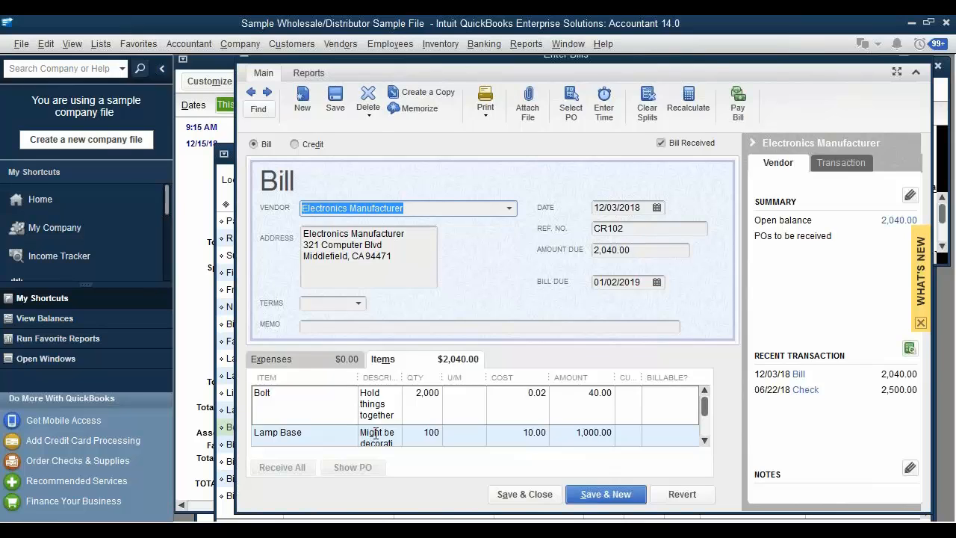
{"action": "left_click", "coordinate": [327, 399]}
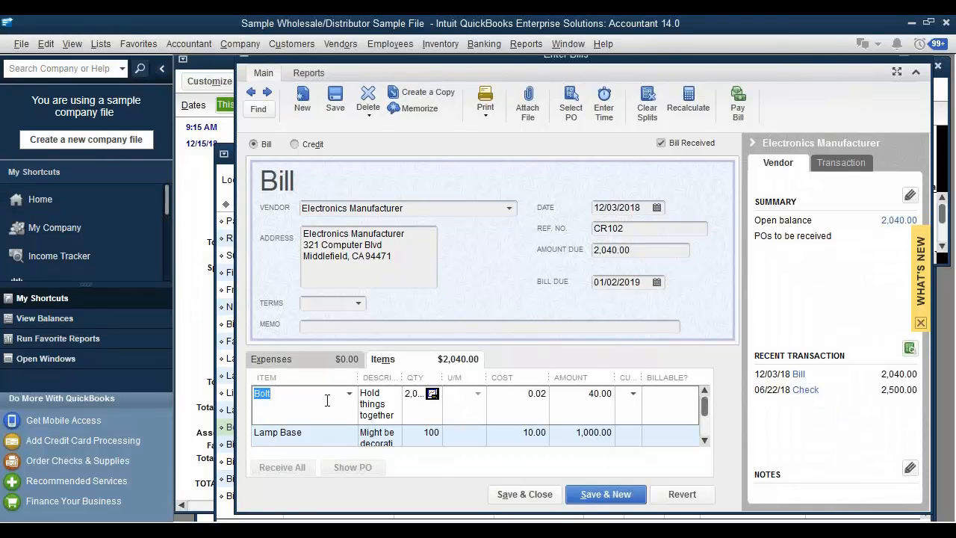
{"action": "key", "text": "ctrl+Delete"}
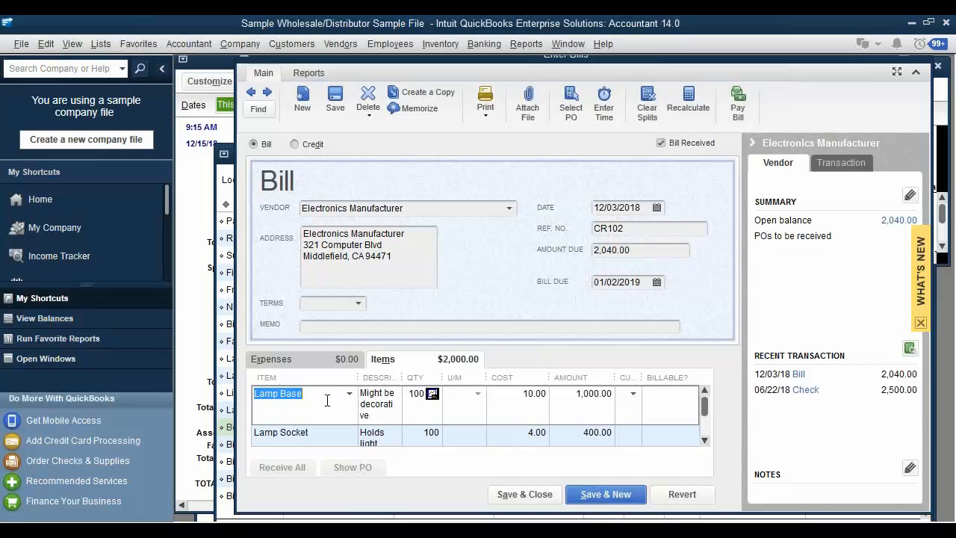
Step: Set the bill's amount due to 2,000.00 and save the changes, marking the affected builds as pending
{"action": "left_click", "coordinate": [589, 494]}
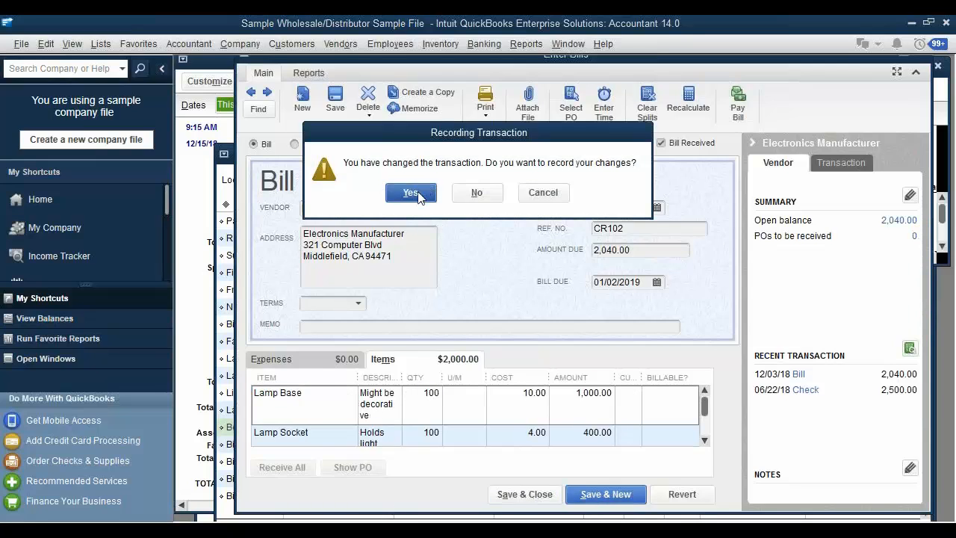
{"action": "left_click", "coordinate": [410, 193]}
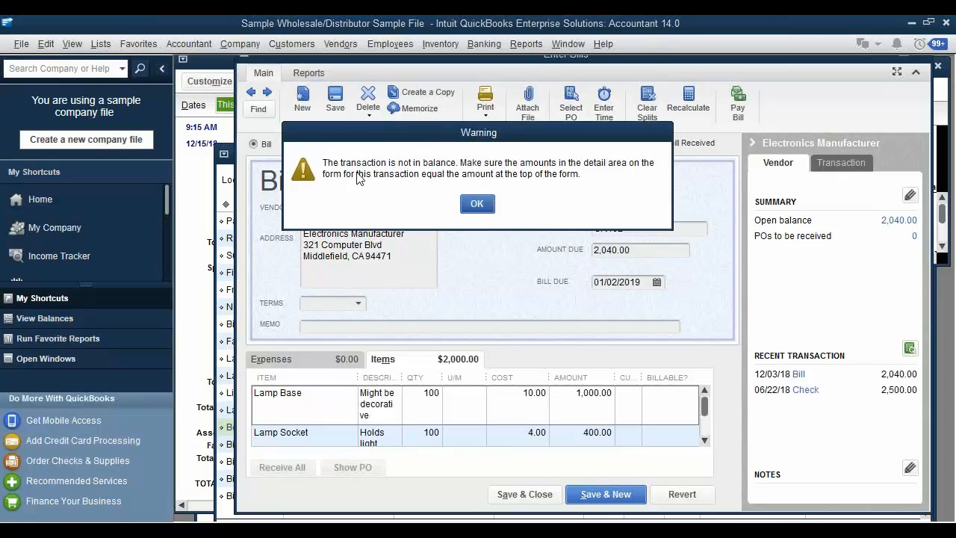
{"action": "left_click", "coordinate": [477, 204]}
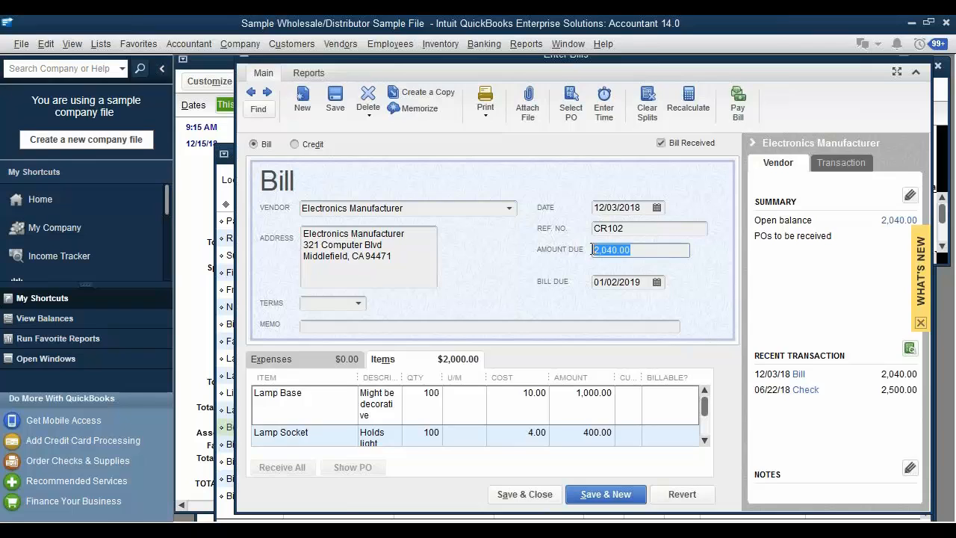
{"action": "key", "text": "BackSpace"}
{"action": "mouse_move", "coordinate": [699, 406]}
{"action": "left_mouse_down"}
{"action": "mouse_move", "coordinate": [699, 426]}
{"action": "mouse_move", "coordinate": [701, 401]}
{"action": "left_mouse_up"}
{"action": "mouse_move", "coordinate": [703, 401]}
{"action": "left_mouse_down"}
{"action": "mouse_move", "coordinate": [714, 429]}
{"action": "mouse_move", "coordinate": [708, 400]}
{"action": "left_mouse_up"}
{"action": "type", "text": "2000"}
{"action": "left_click", "coordinate": [586, 496]}
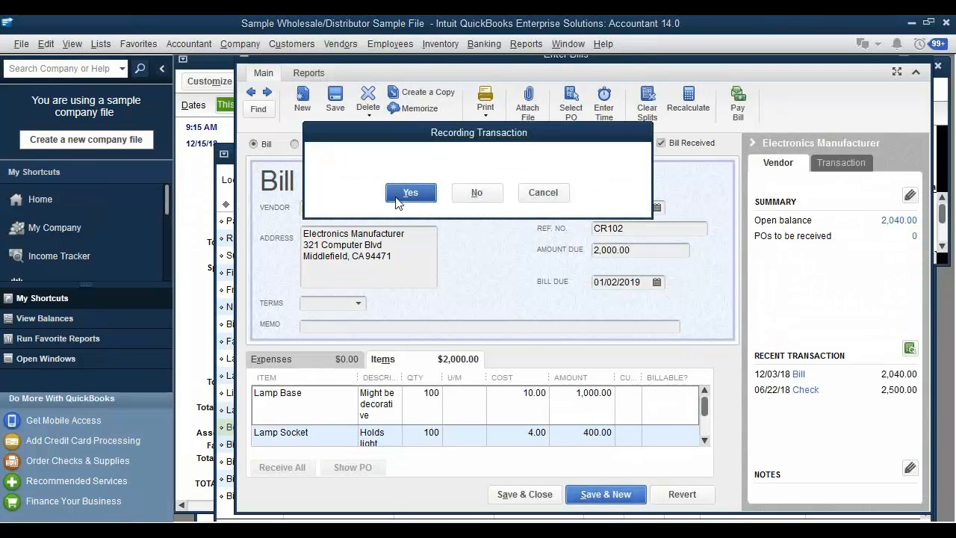
{"action": "left_click", "coordinate": [403, 194]}
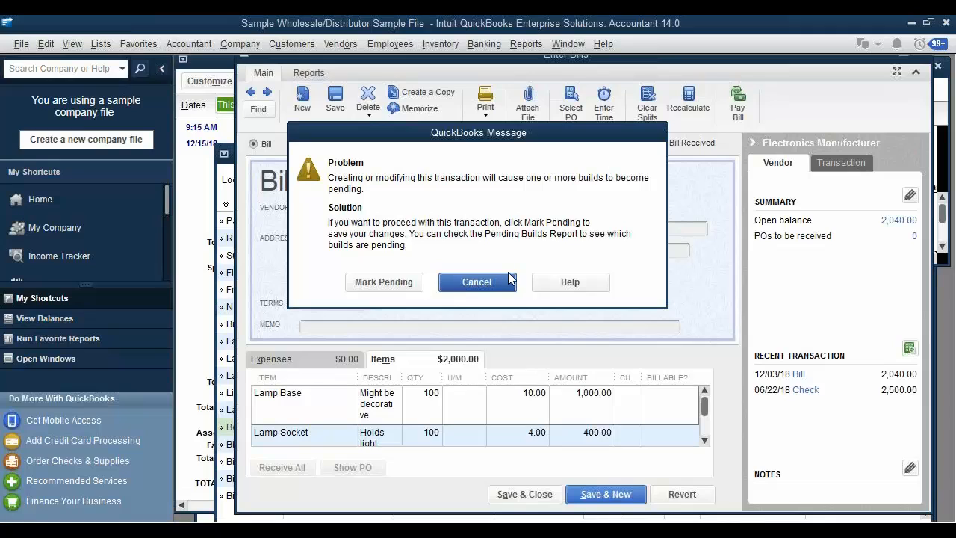
{"action": "left_click", "coordinate": [382, 282]}
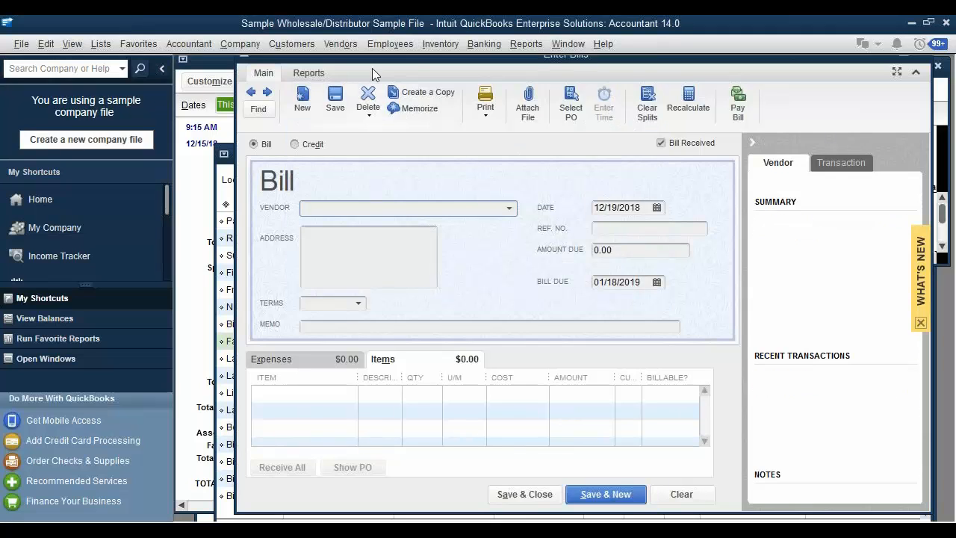
Step: Open the Item List to check the quantities of the Fancy Lamp and its components
{"action": "left_click", "coordinate": [104, 45]}
{"action": "left_click", "coordinate": [120, 80]}
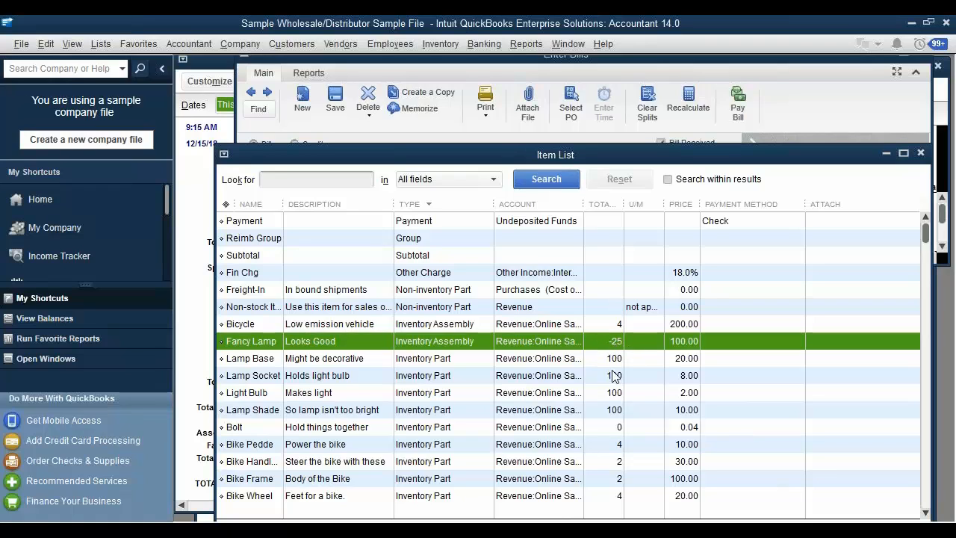
Step: Open the Pending Builds inventory report, enlarge its window to review the pending assemblies, and minimize the report
{"action": "left_click", "coordinate": [447, 45]}
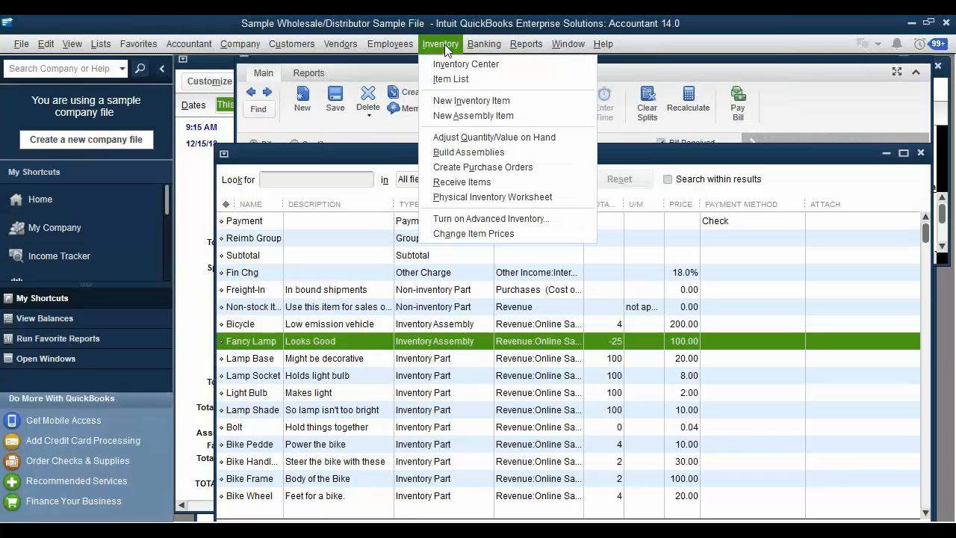
{"action": "mouse_move", "coordinate": [489, 52]}
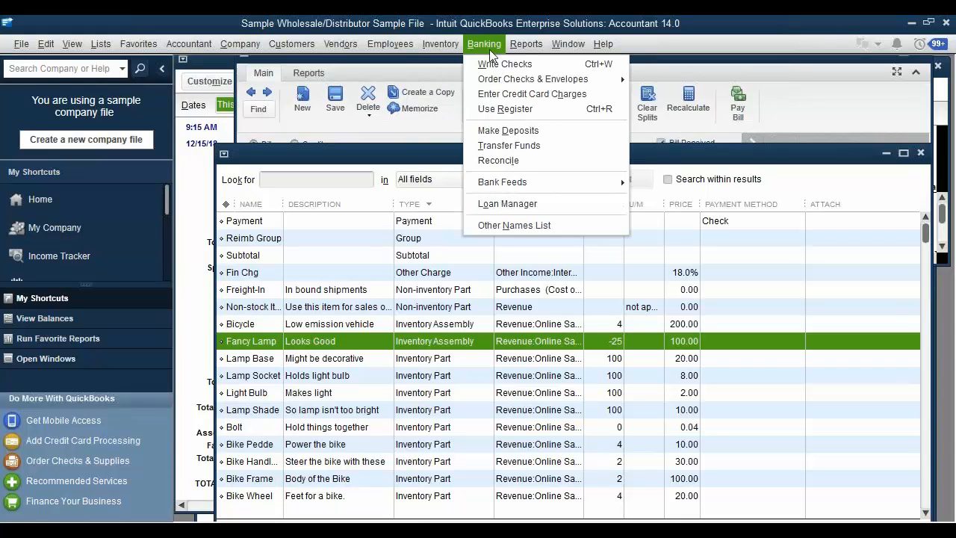
{"action": "mouse_move", "coordinate": [525, 45]}
{"action": "mouse_move", "coordinate": [545, 251]}
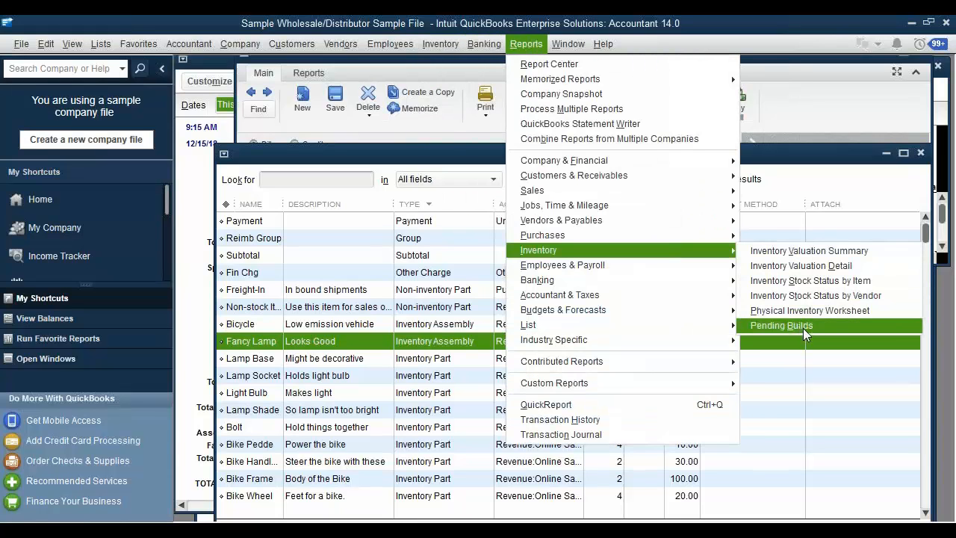
{"action": "left_click", "coordinate": [781, 325]}
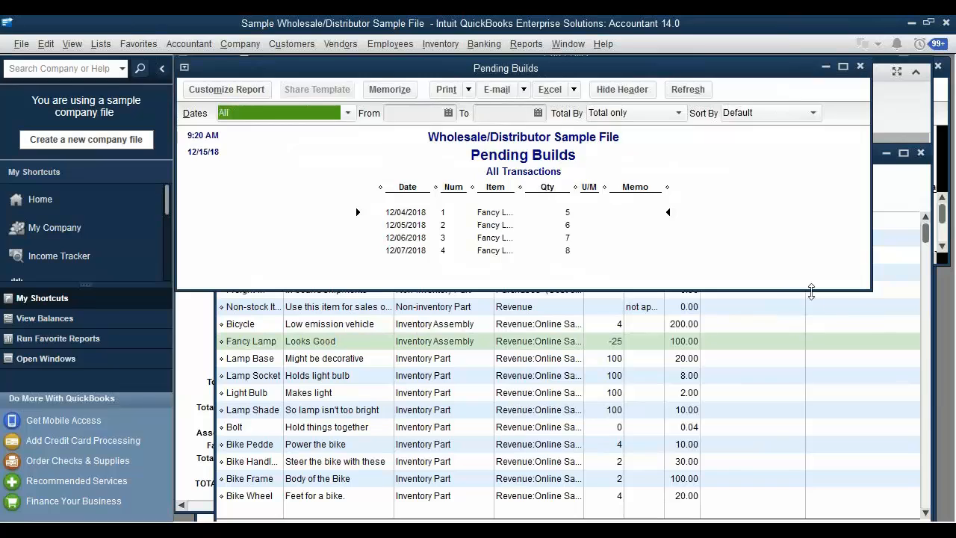
{"action": "left_click_drag", "start_coordinate": [810, 290], "coordinate": [810, 395]}
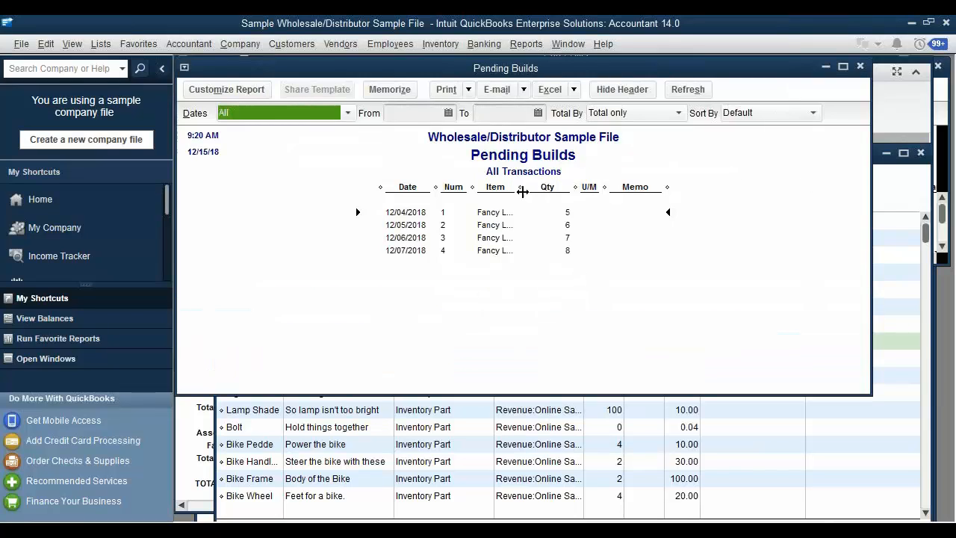
{"action": "left_click_drag", "start_coordinate": [520, 187], "coordinate": [577, 188]}
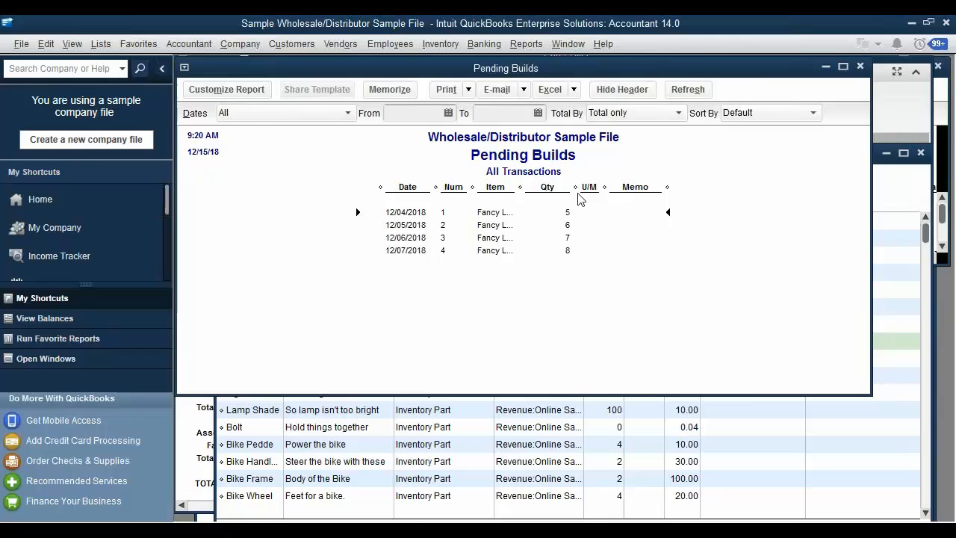
{"action": "left_click", "coordinate": [825, 68]}
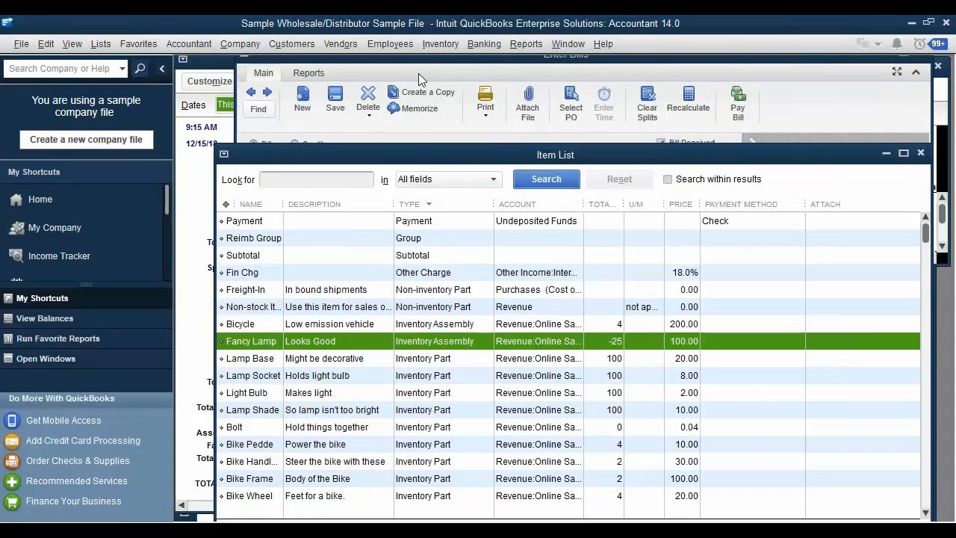
Step: Enter a bill from Bikes R Us with its recalled items and start another new bill
{"action": "left_click", "coordinate": [340, 44]}
{"action": "left_click", "coordinate": [363, 94]}
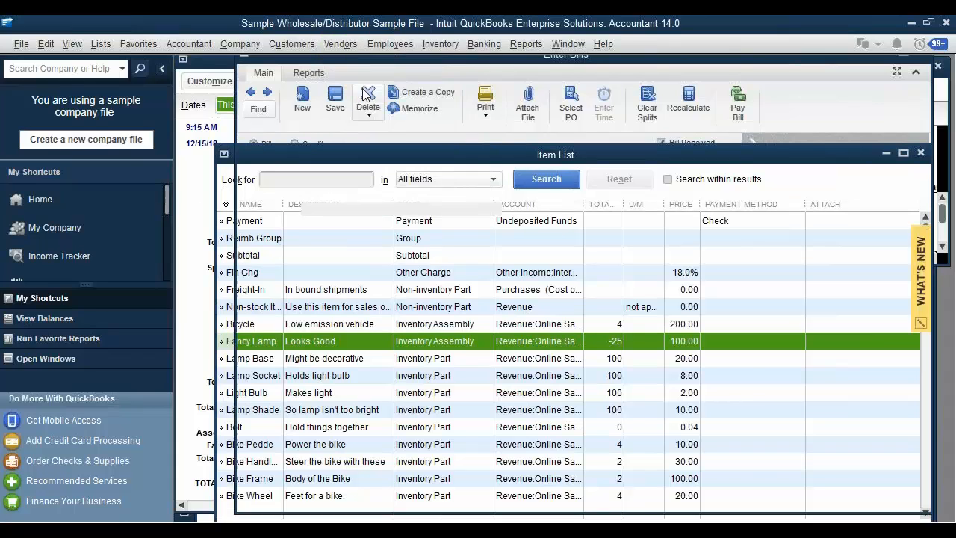
{"action": "left_click", "coordinate": [420, 211]}
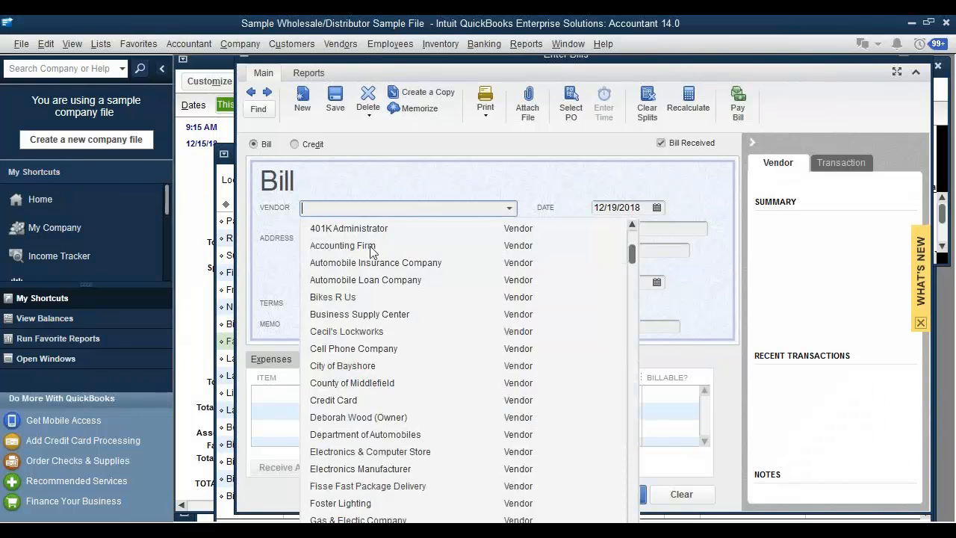
{"action": "left_click", "coordinate": [351, 299]}
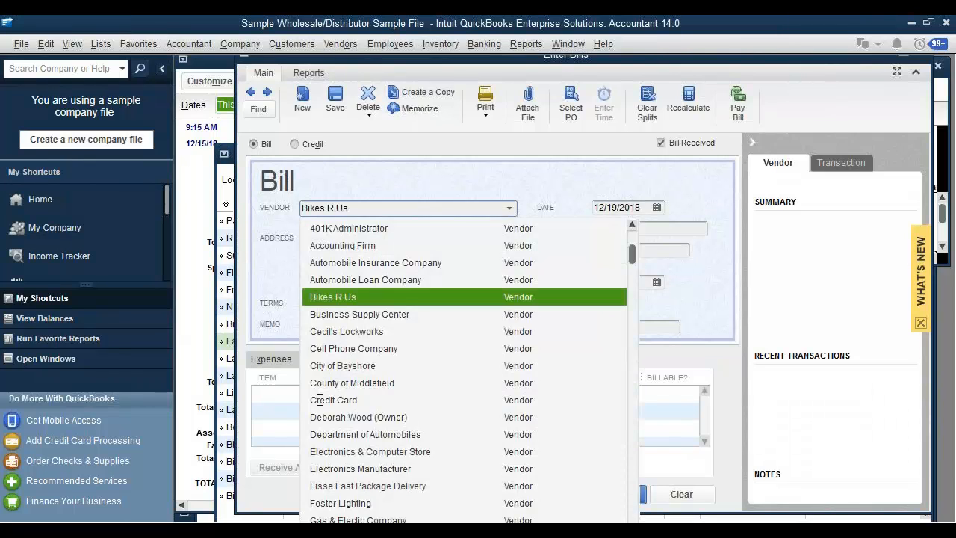
{"action": "left_click", "coordinate": [310, 98]}
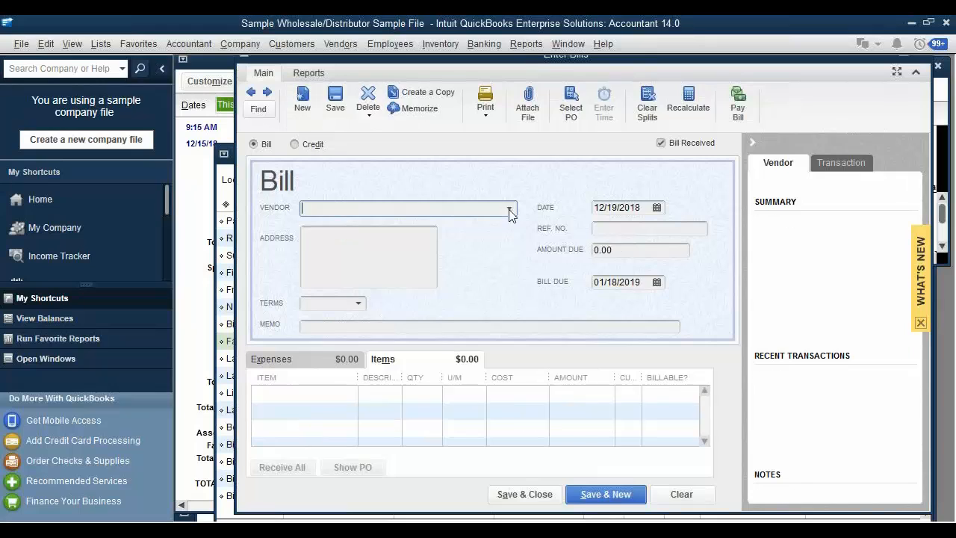
{"action": "left_click", "coordinate": [509, 209]}
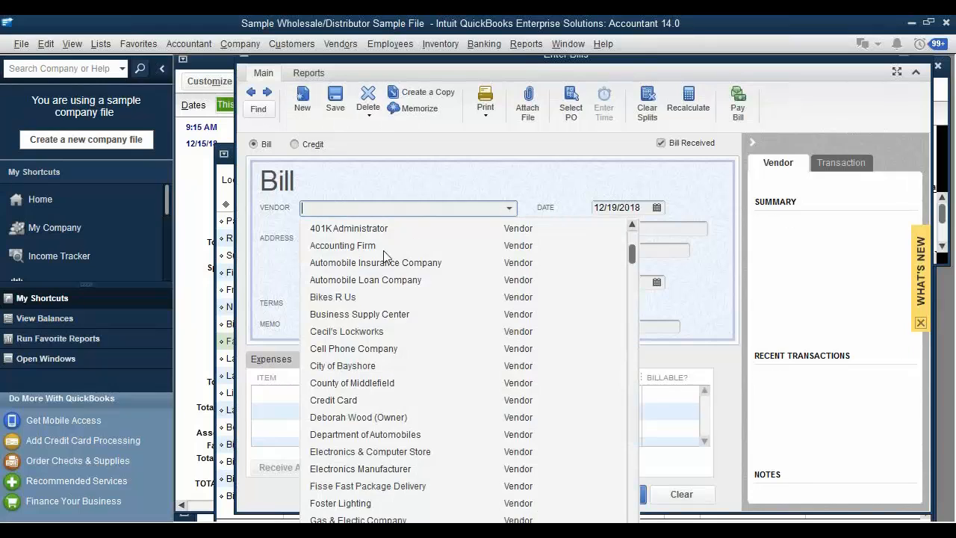
{"action": "left_click", "coordinate": [355, 299]}
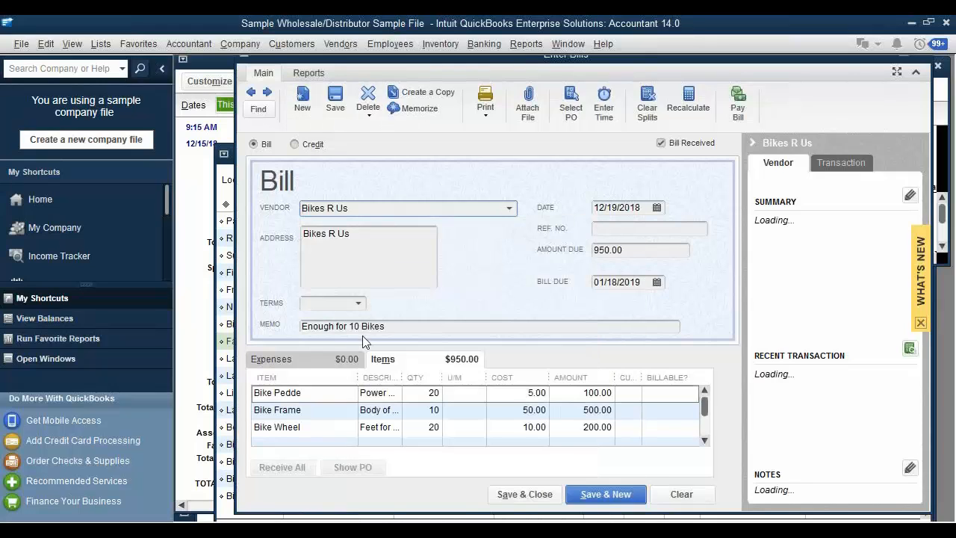
{"action": "left_click", "coordinate": [676, 494]}
Step: Enter a bill from the vendor Accounting Firm for 1,000 units of the Bolt item, then save and close it
{"action": "left_click", "coordinate": [509, 208]}
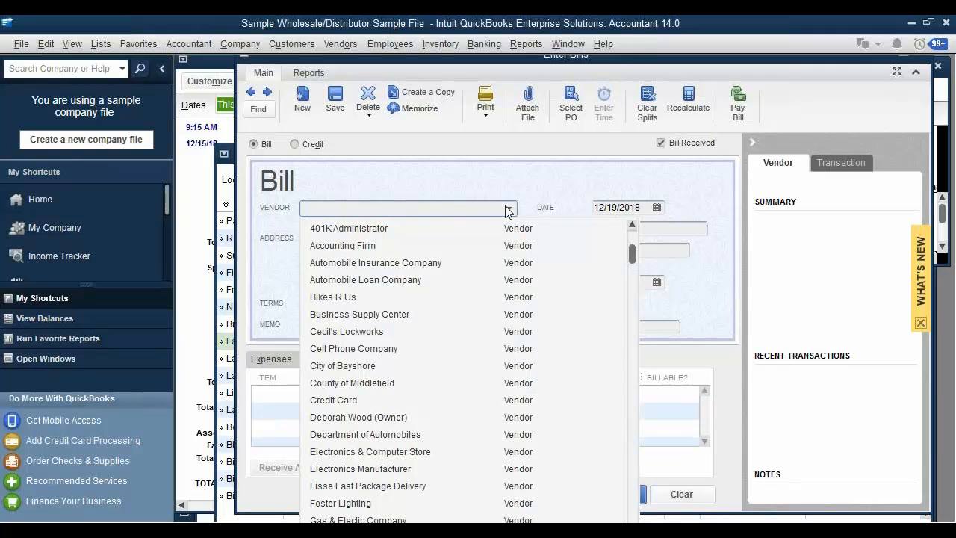
{"action": "left_click", "coordinate": [364, 245]}
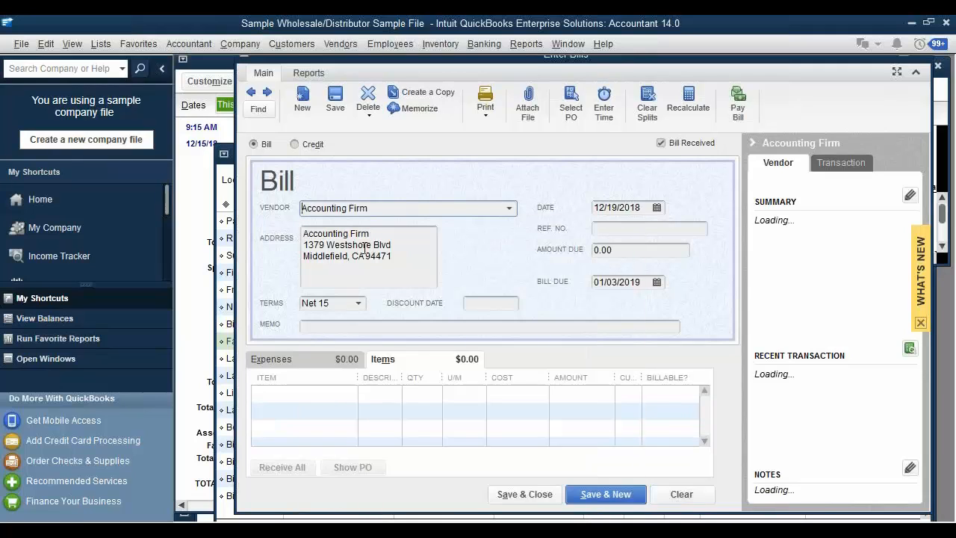
{"action": "left_click", "coordinate": [321, 393]}
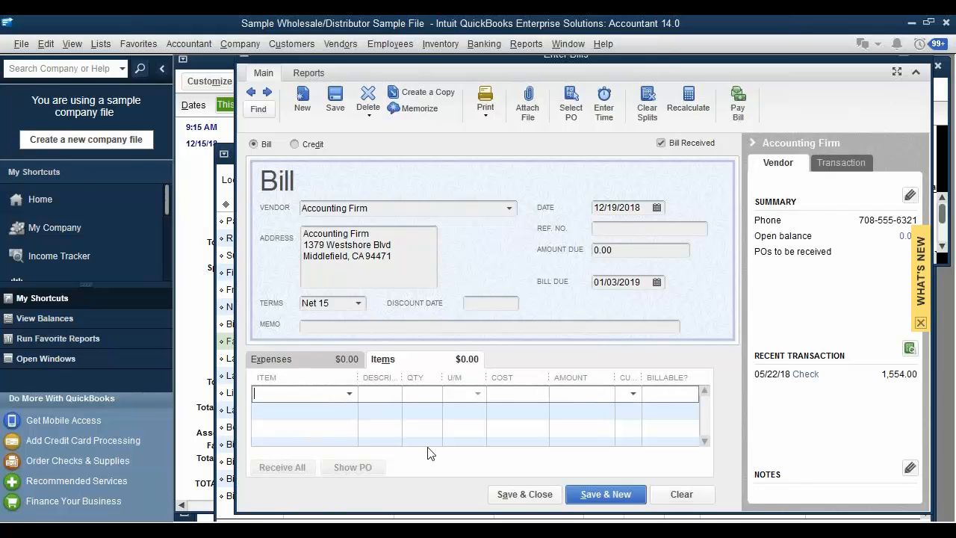
{"action": "type", "text": "Bolt"}
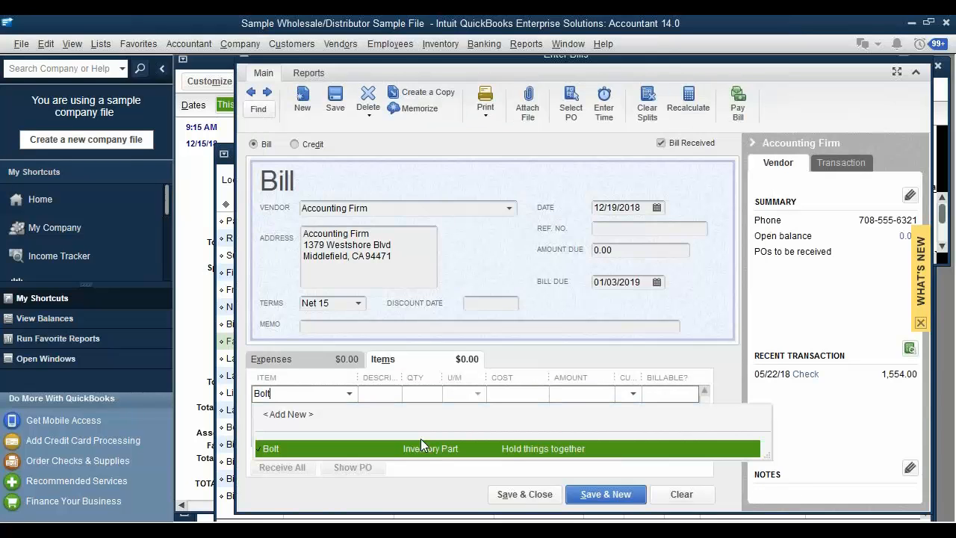
{"action": "left_click", "coordinate": [420, 443]}
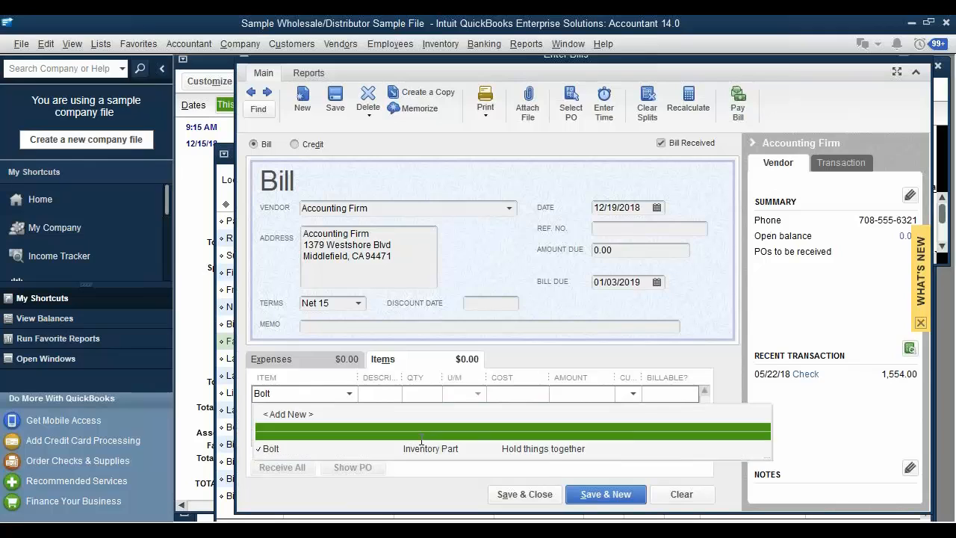
{"action": "left_click", "coordinate": [414, 393]}
{"action": "type", "text": "1000"}
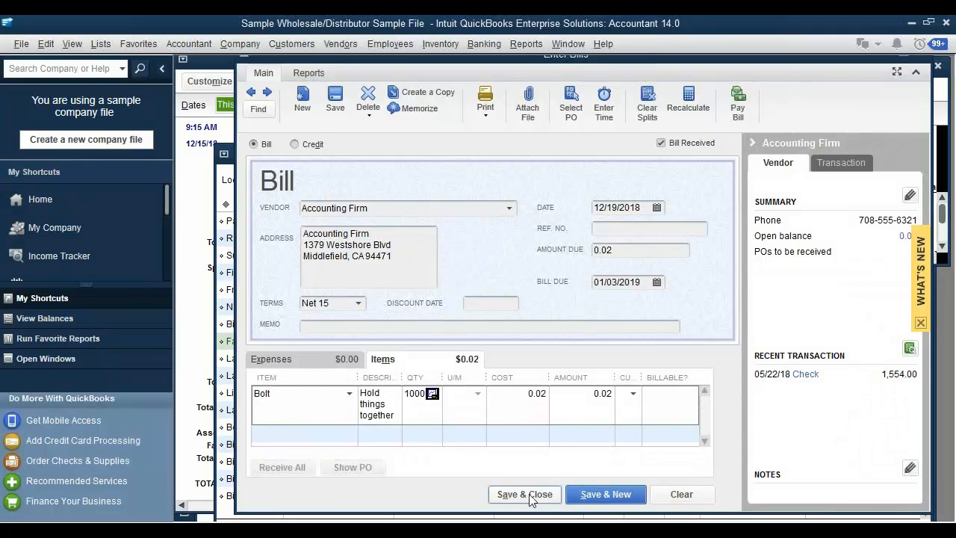
{"action": "key", "text": "Tab"}
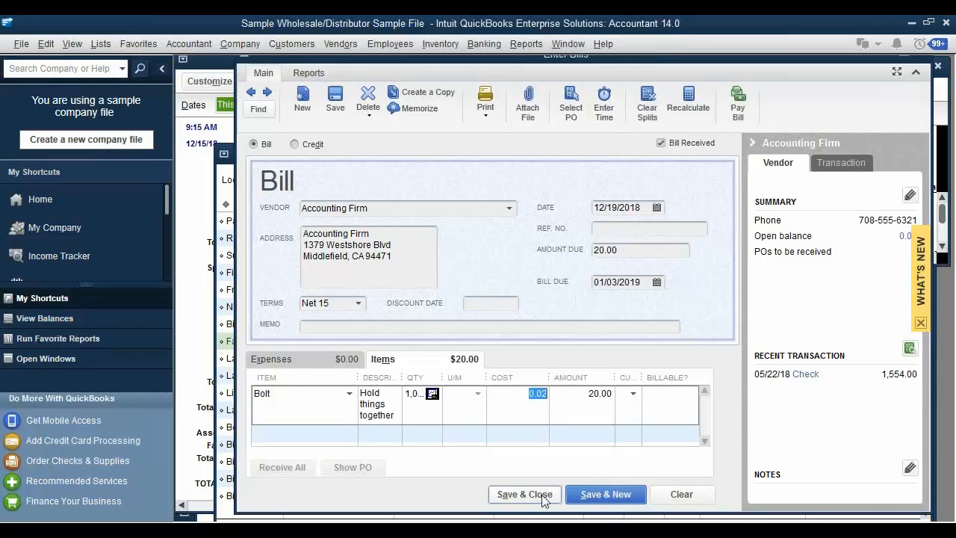
{"action": "left_click", "coordinate": [542, 494]}
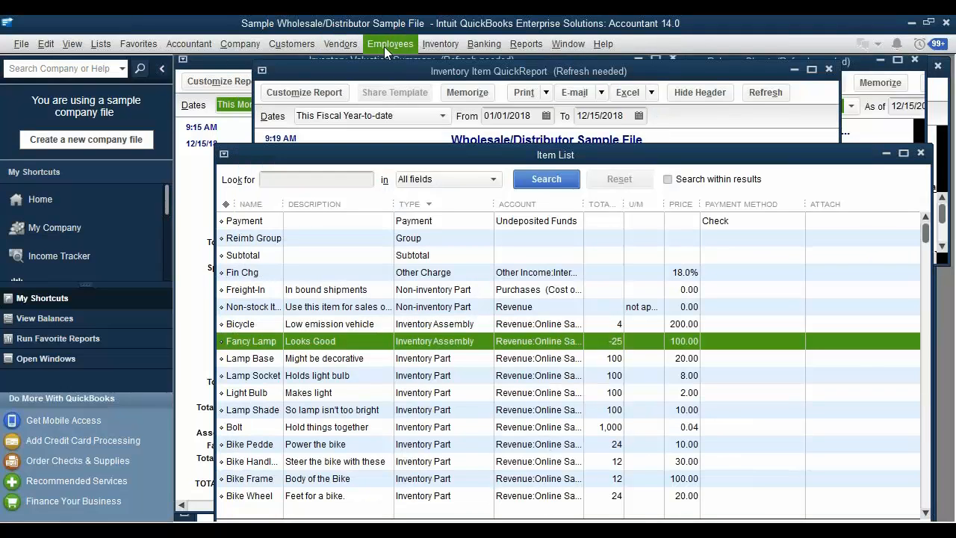
Step: Reopen the Accounting Firm bill for the bolts, change its date to 12/01/2018, and save it
{"action": "left_click", "coordinate": [345, 43]}
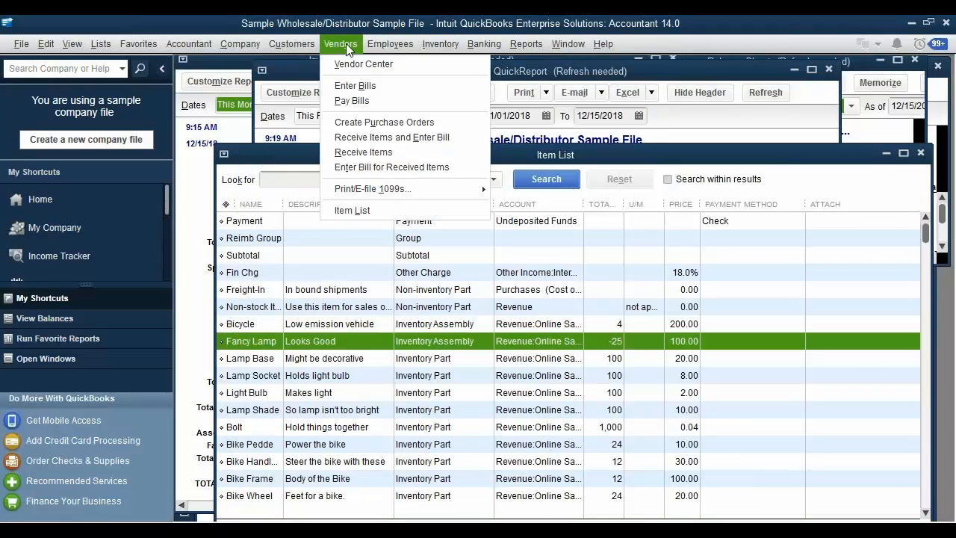
{"action": "left_click", "coordinate": [355, 86]}
{"action": "left_click", "coordinate": [253, 91]}
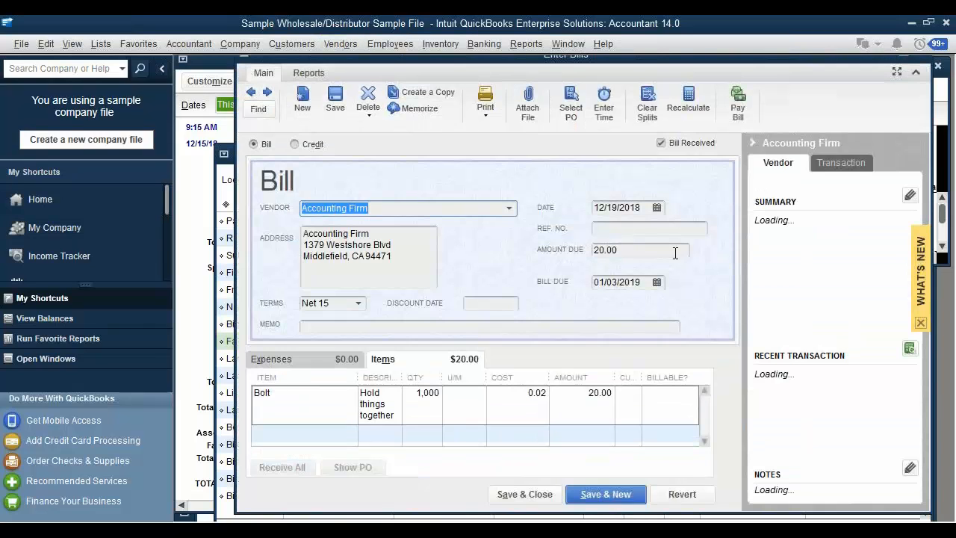
{"action": "left_click", "coordinate": [657, 206]}
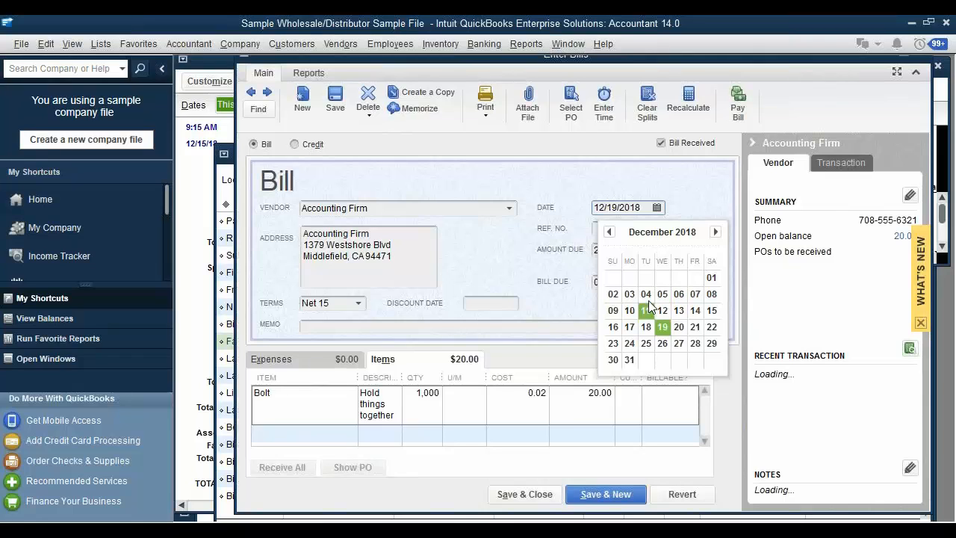
{"action": "left_click", "coordinate": [711, 277]}
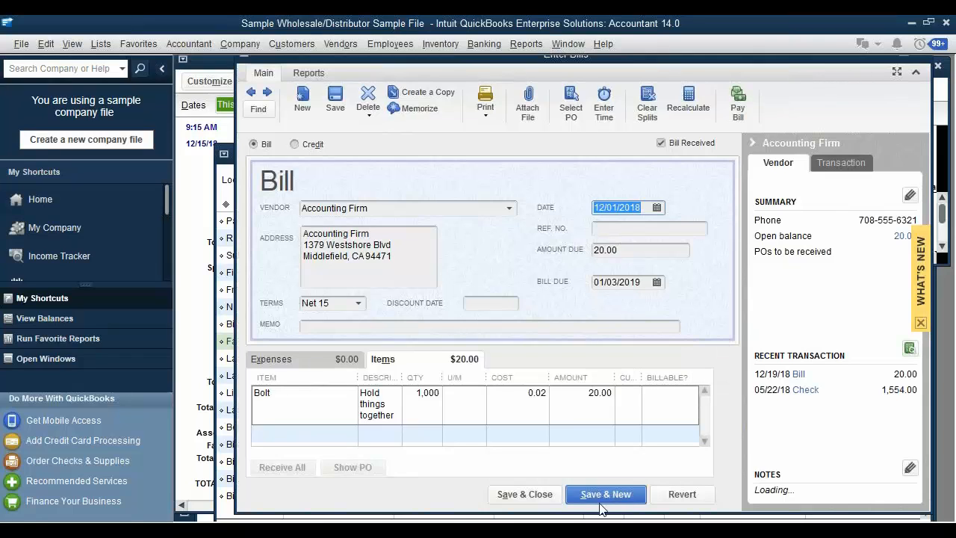
{"action": "left_click", "coordinate": [551, 488]}
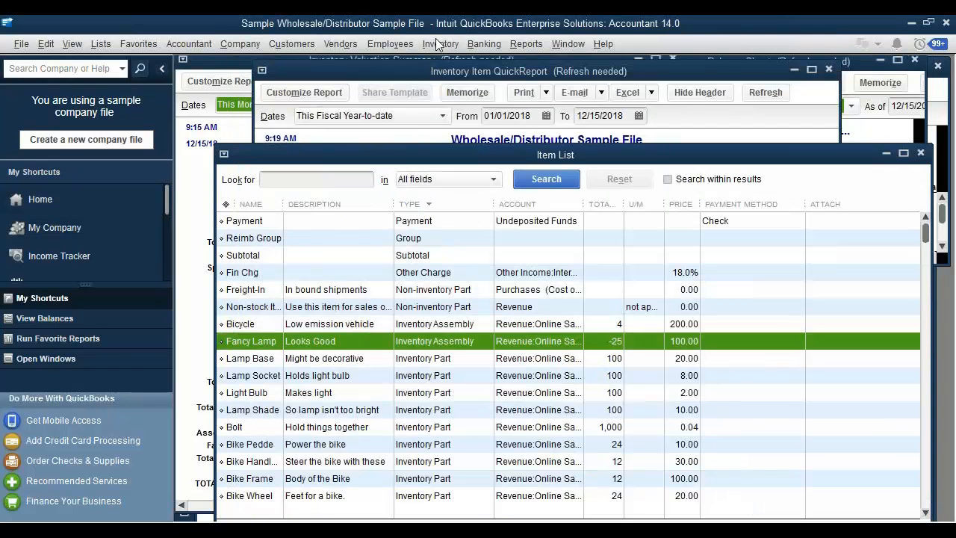
Step: Open the pending Fancy Lamp build dated 12/04/2018 from the Pending Builds report and record the build of 5 lamps
{"action": "left_click", "coordinate": [524, 46]}
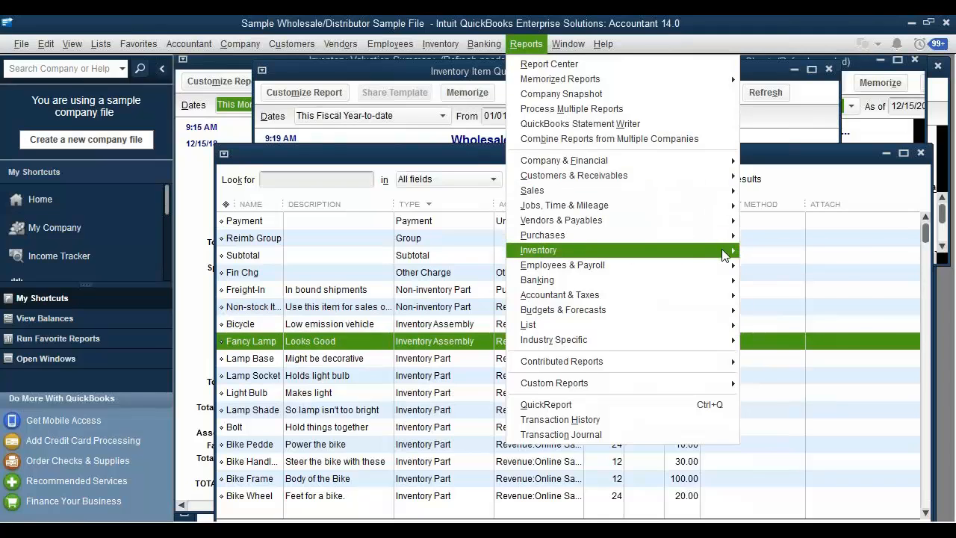
{"action": "mouse_move", "coordinate": [731, 255]}
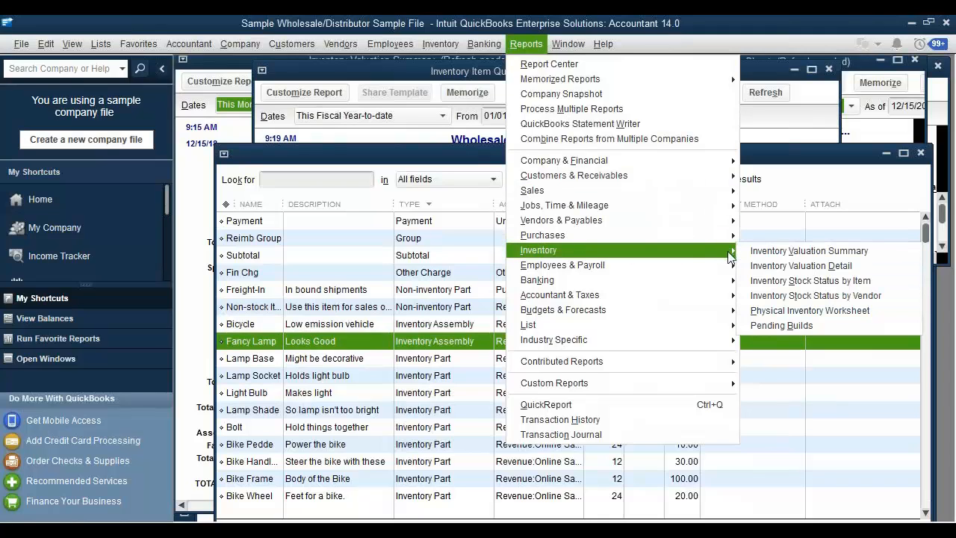
{"action": "left_click", "coordinate": [781, 325]}
{"action": "double_click", "coordinate": [523, 233]}
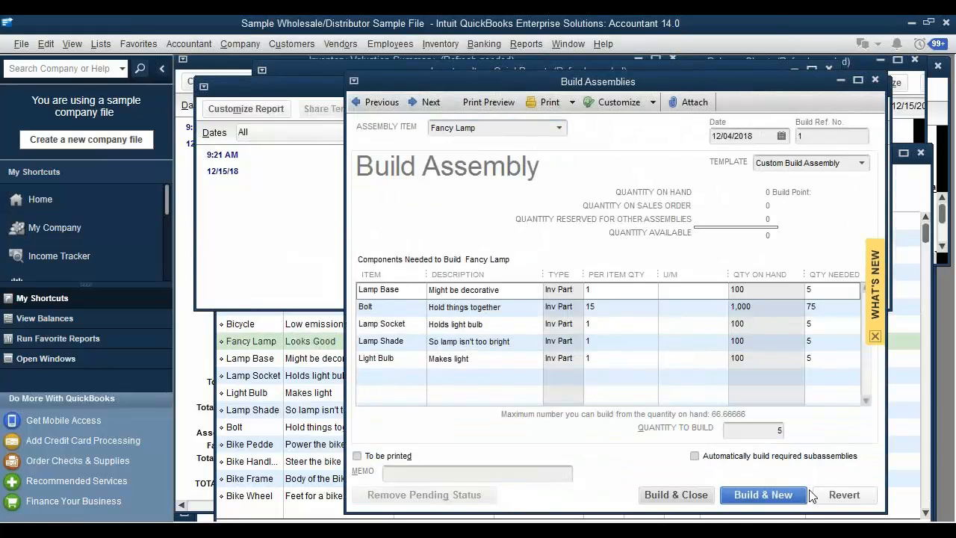
{"action": "left_click", "coordinate": [756, 500]}
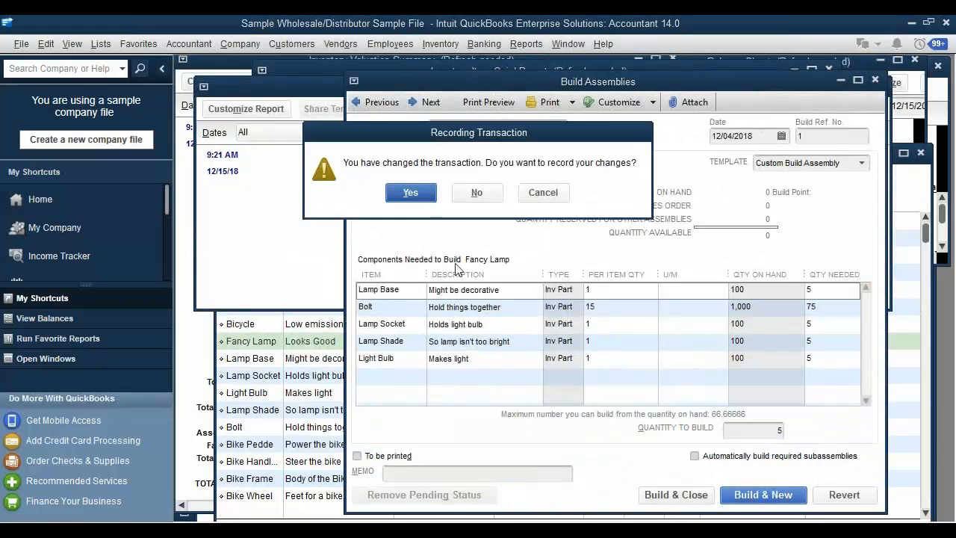
{"action": "left_click", "coordinate": [425, 195]}
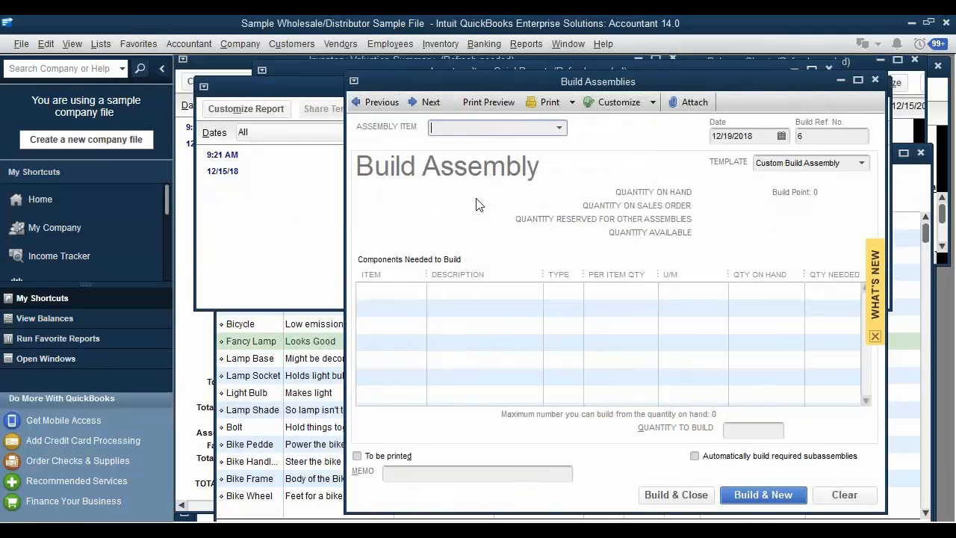
{"action": "left_click", "coordinate": [875, 80]}
Step: Open the pending Fancy Lamp build dated 12/05/2018 and record the build of 6 lamps
{"action": "double_click", "coordinate": [434, 233]}
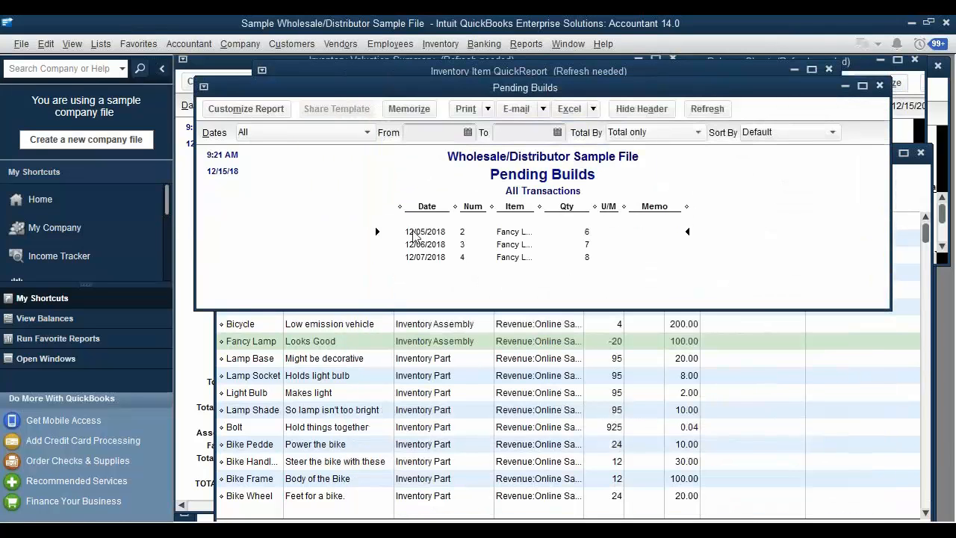
{"action": "left_click", "coordinate": [394, 495]}
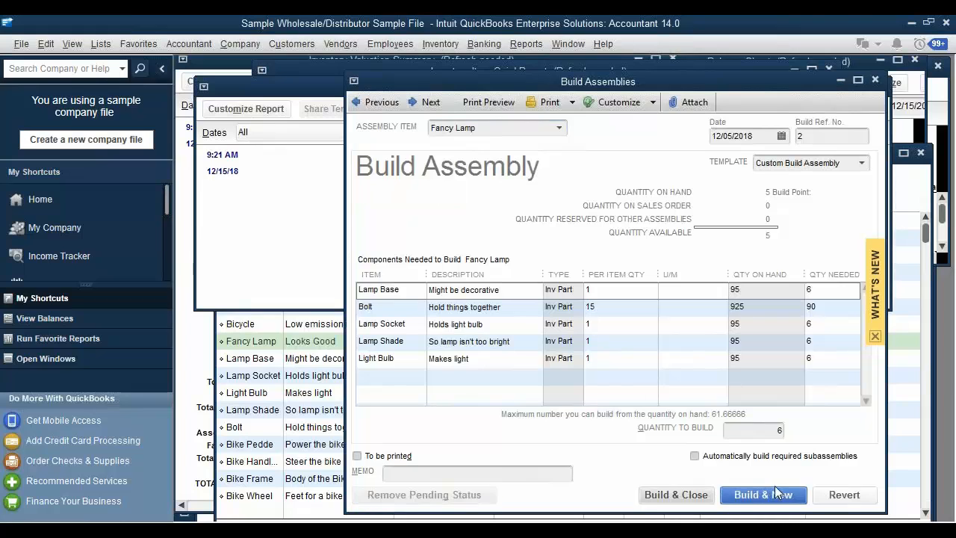
{"action": "key", "text": "Escape"}
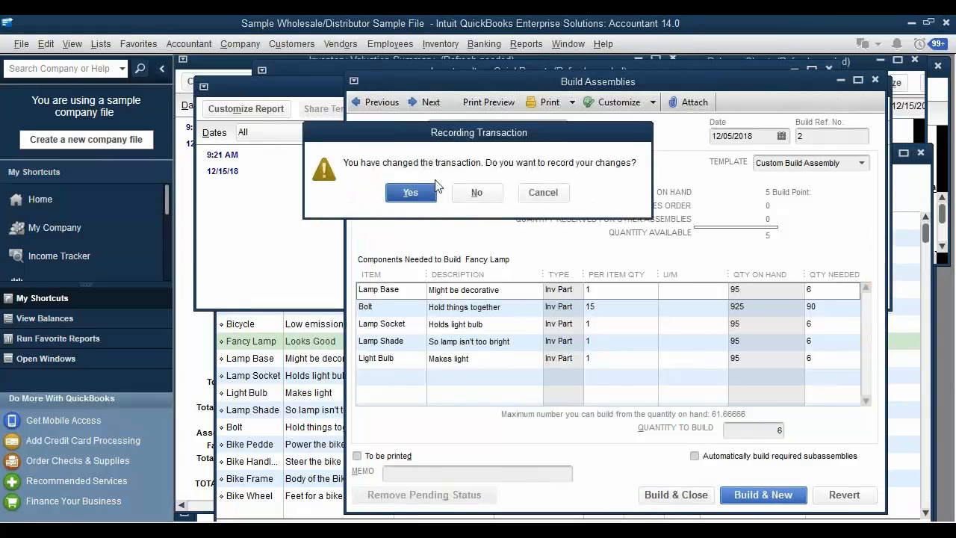
{"action": "left_click", "coordinate": [417, 192]}
Step: Open the pending Fancy Lamp build dated 12/06/2018 and record the build of 7 lamps
{"action": "double_click", "coordinate": [424, 236]}
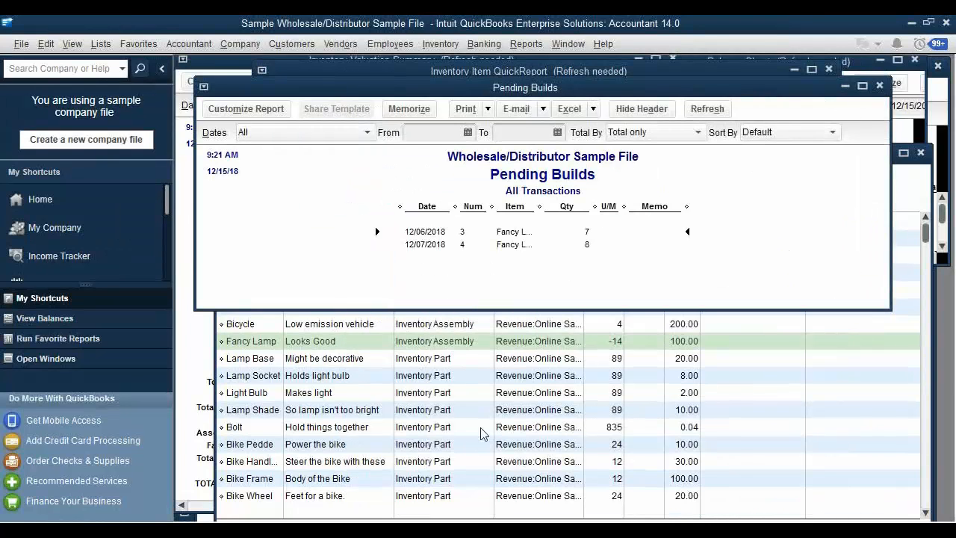
{"action": "left_click", "coordinate": [445, 495]}
{"action": "key", "text": "Escape"}
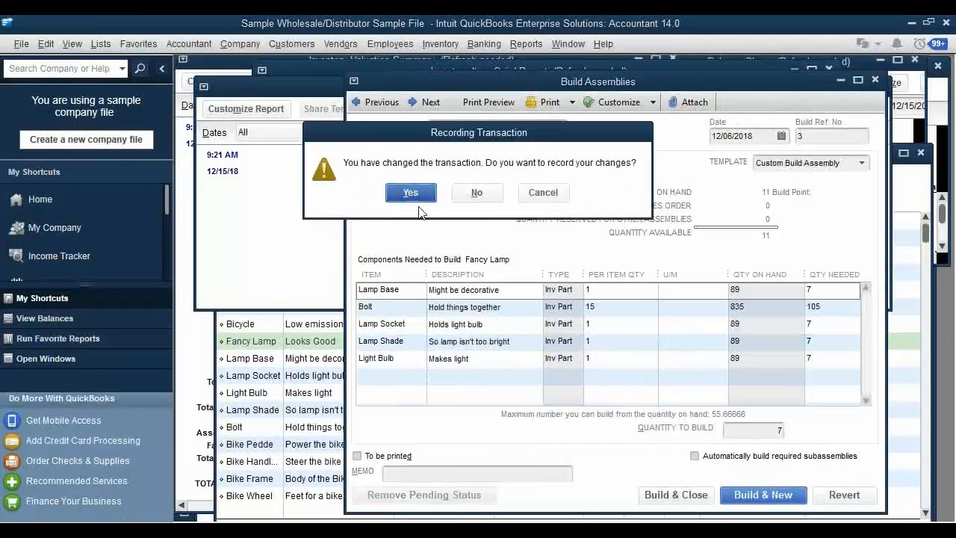
{"action": "left_click", "coordinate": [410, 194]}
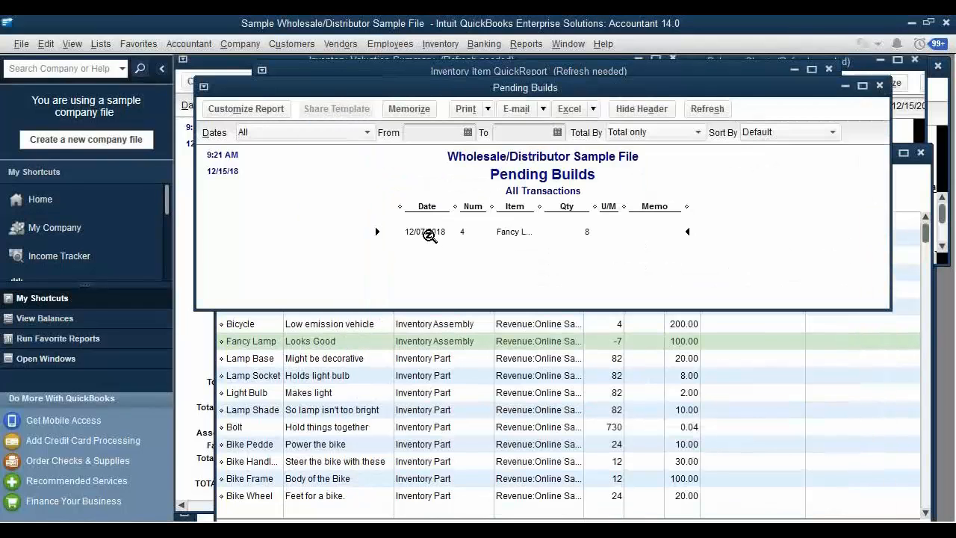
Step: Record the pending Fancy Lamp build of 8 lamps dated 12/07/2018, and check the lamp's quantity in the Item List
{"action": "double_click", "coordinate": [429, 235]}
{"action": "left_click", "coordinate": [424, 494]}
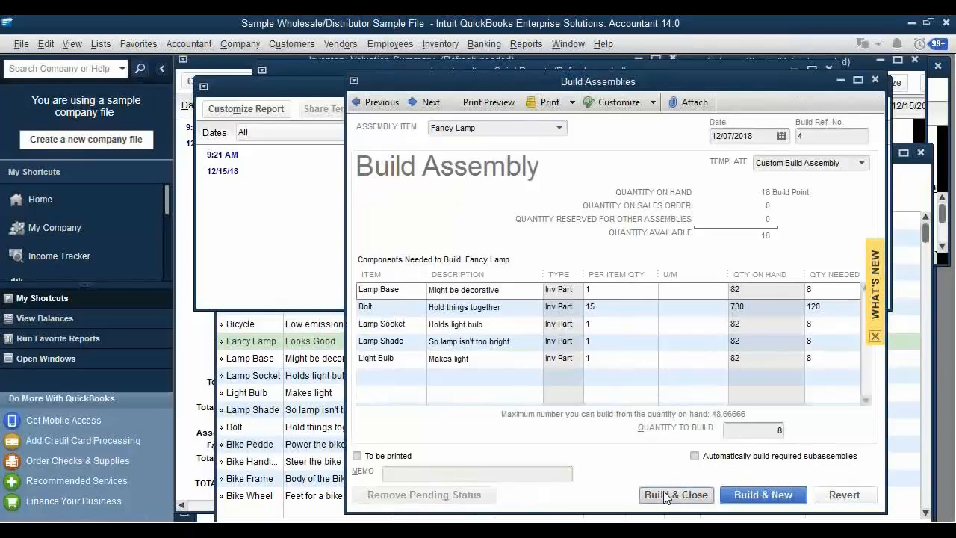
{"action": "left_click", "coordinate": [666, 491]}
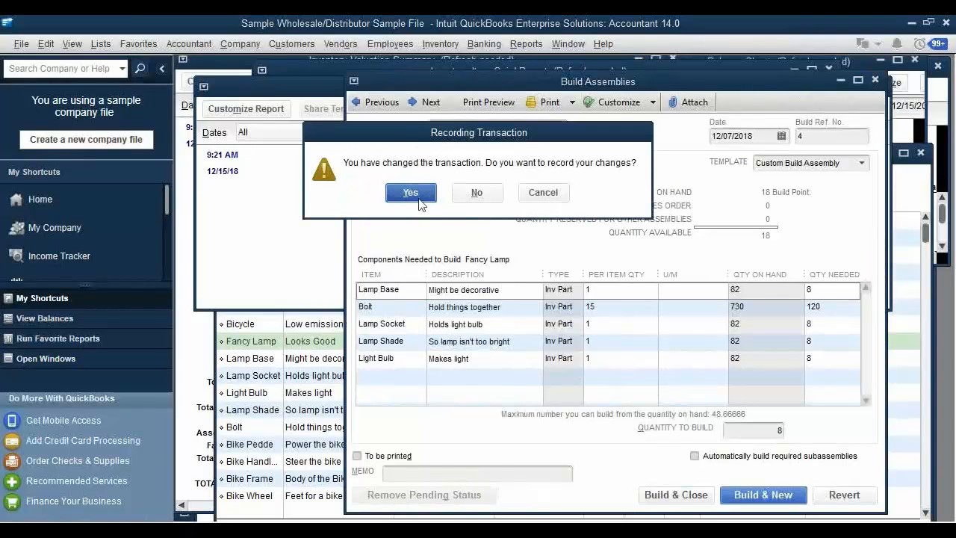
{"action": "left_click", "coordinate": [403, 199]}
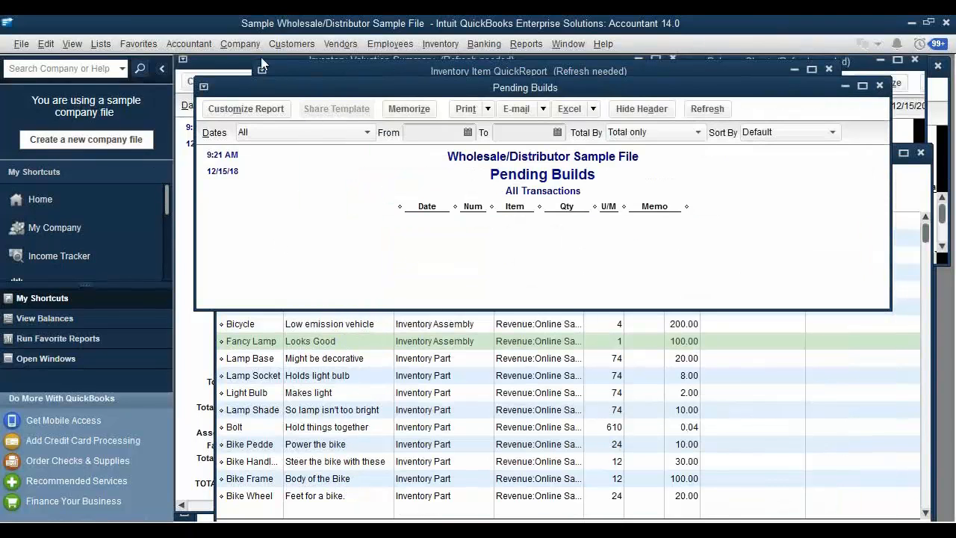
{"action": "left_click", "coordinate": [101, 44]}
{"action": "left_click", "coordinate": [121, 79]}
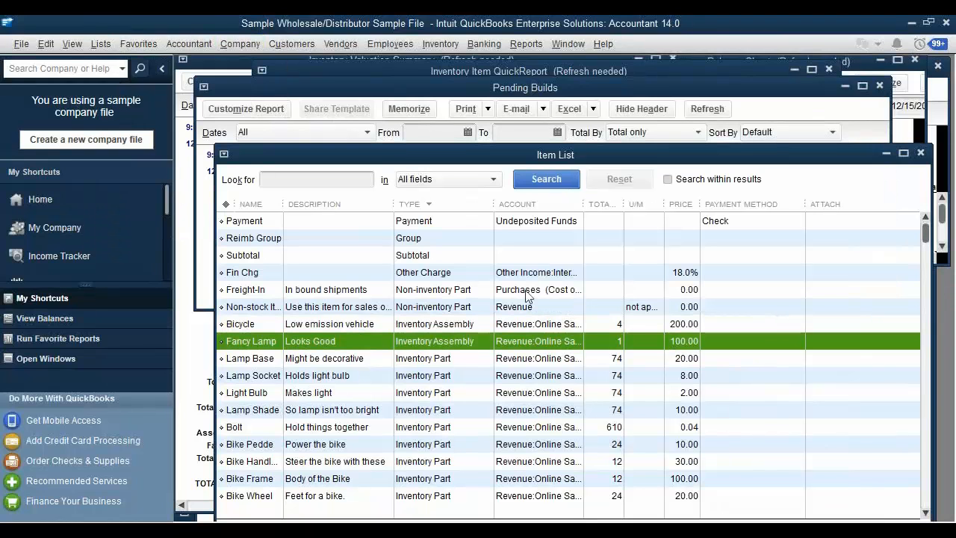
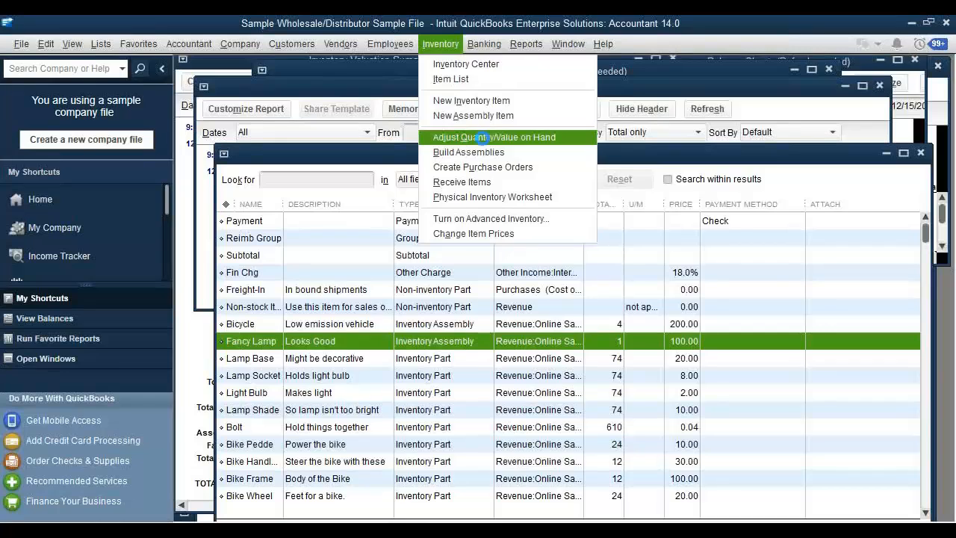
Step: Start a quantity adjustment dated 12/19/2018 with Advertising Expense as the adjustment account
{"action": "left_click", "coordinate": [481, 137]}
{"action": "left_click", "coordinate": [442, 141]}
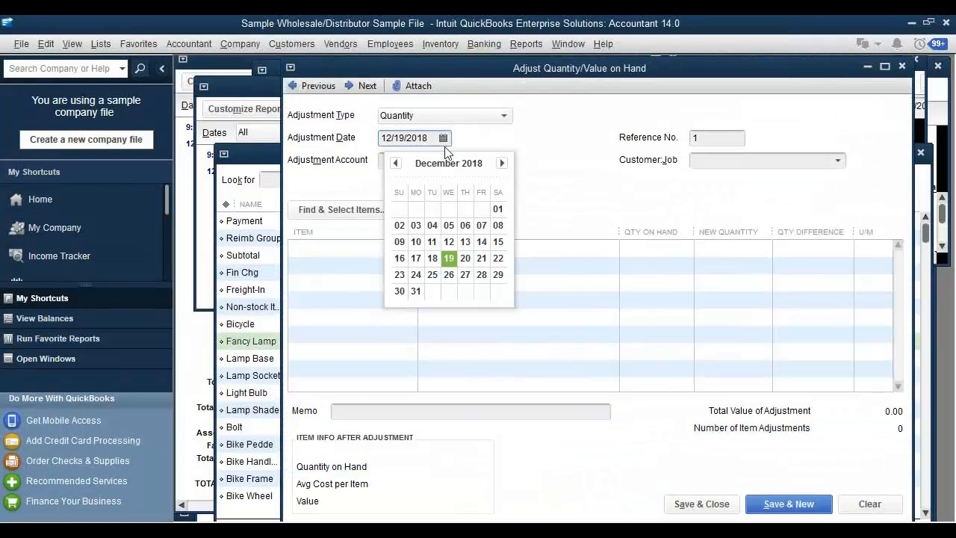
{"action": "left_click", "coordinate": [449, 257]}
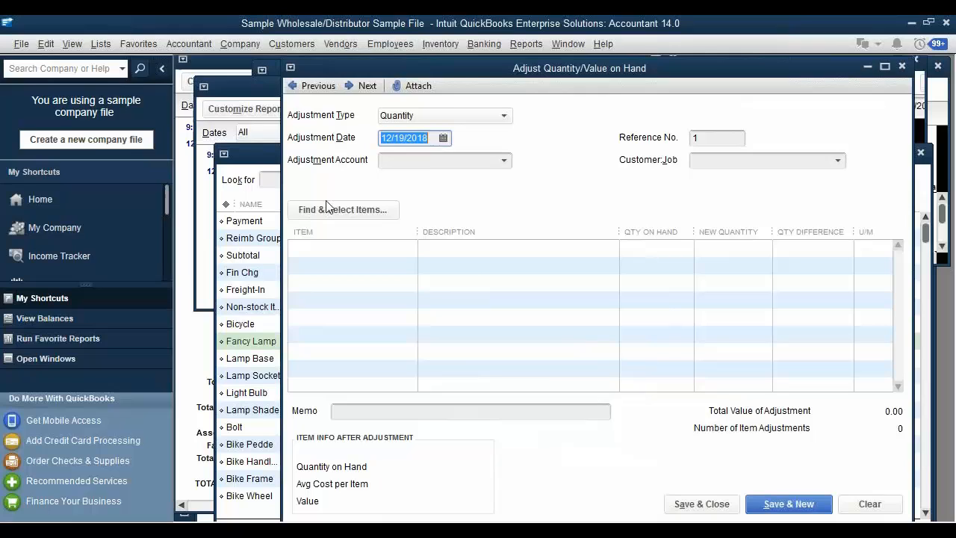
{"action": "left_click", "coordinate": [507, 161]}
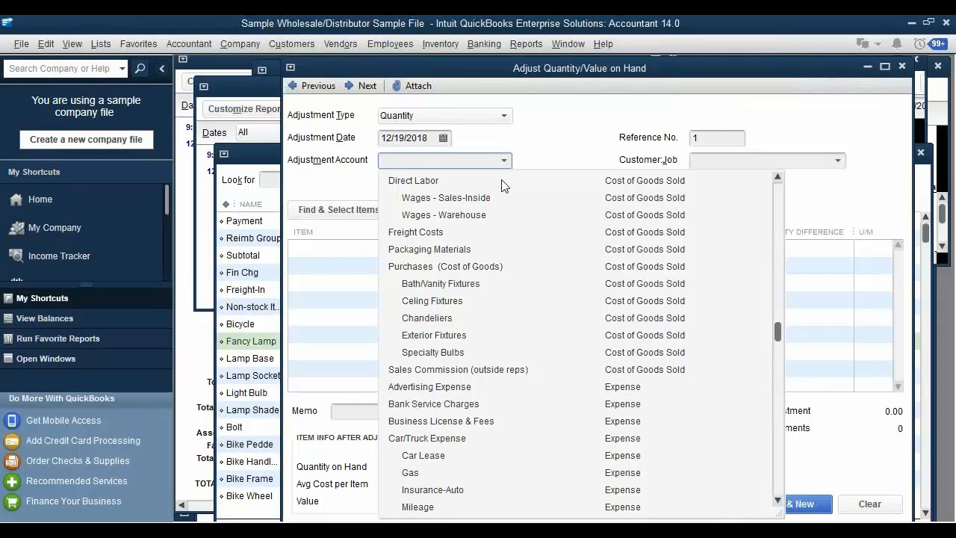
{"action": "left_click", "coordinate": [777, 500]}
{"action": "left_click", "coordinate": [778, 500]}
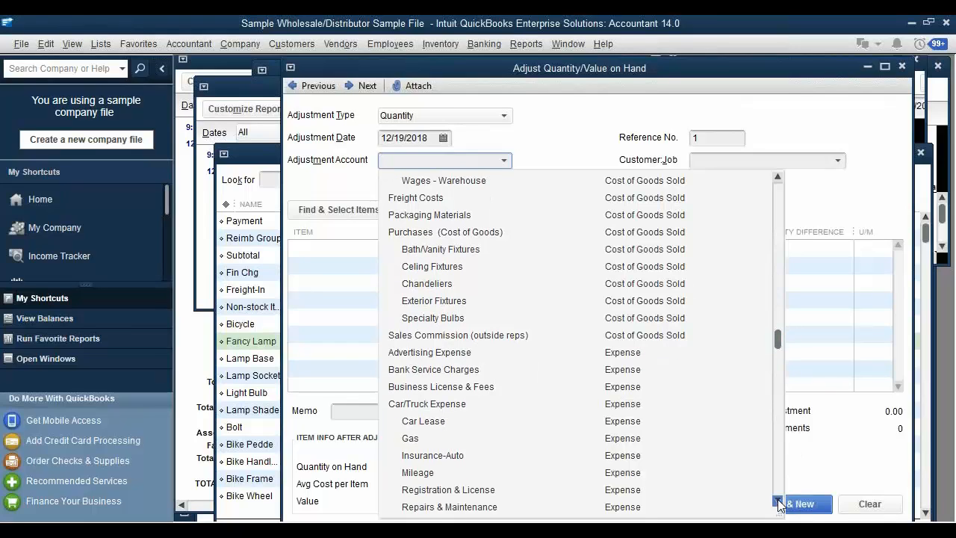
{"action": "left_click", "coordinate": [777, 501]}
{"action": "left_click", "coordinate": [777, 501]}
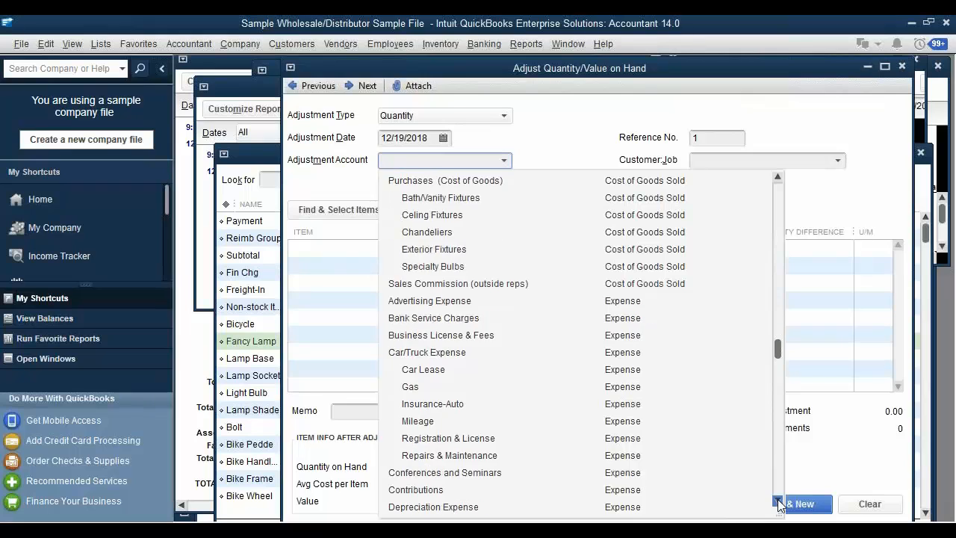
{"action": "left_click", "coordinate": [777, 501]}
{"action": "left_click", "coordinate": [778, 501]}
{"action": "left_click", "coordinate": [778, 500]}
{"action": "left_click", "coordinate": [777, 501]}
{"action": "left_click", "coordinate": [777, 501]}
{"action": "left_click", "coordinate": [777, 501]}
{"action": "left_click", "coordinate": [777, 501]}
{"action": "left_click", "coordinate": [777, 501]}
{"action": "left_click", "coordinate": [777, 501]}
{"action": "left_click", "coordinate": [777, 501]}
{"action": "left_click", "coordinate": [777, 501]}
{"action": "left_click", "coordinate": [777, 501]}
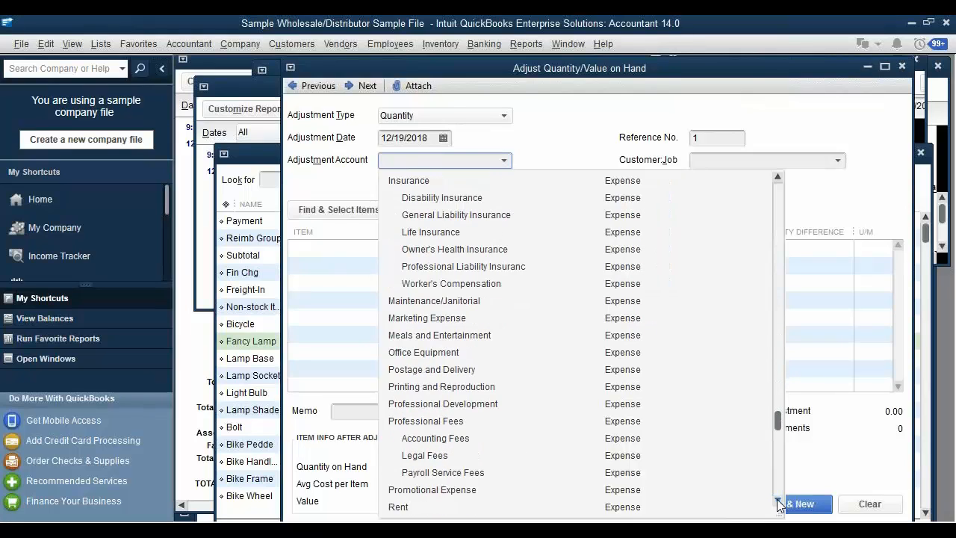
{"action": "left_click", "coordinate": [777, 501]}
{"action": "left_click", "coordinate": [777, 501]}
{"action": "left_click", "coordinate": [778, 501]}
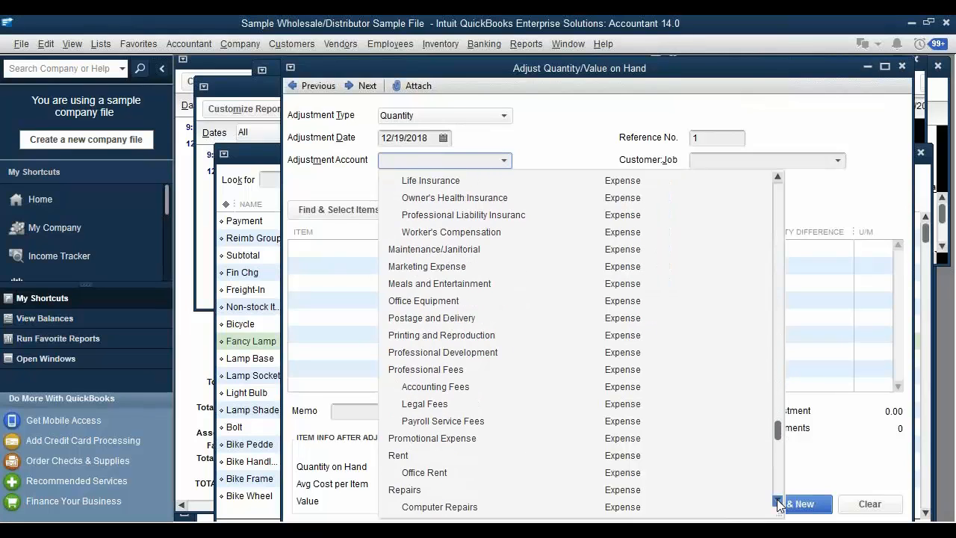
{"action": "left_click", "coordinate": [778, 501]}
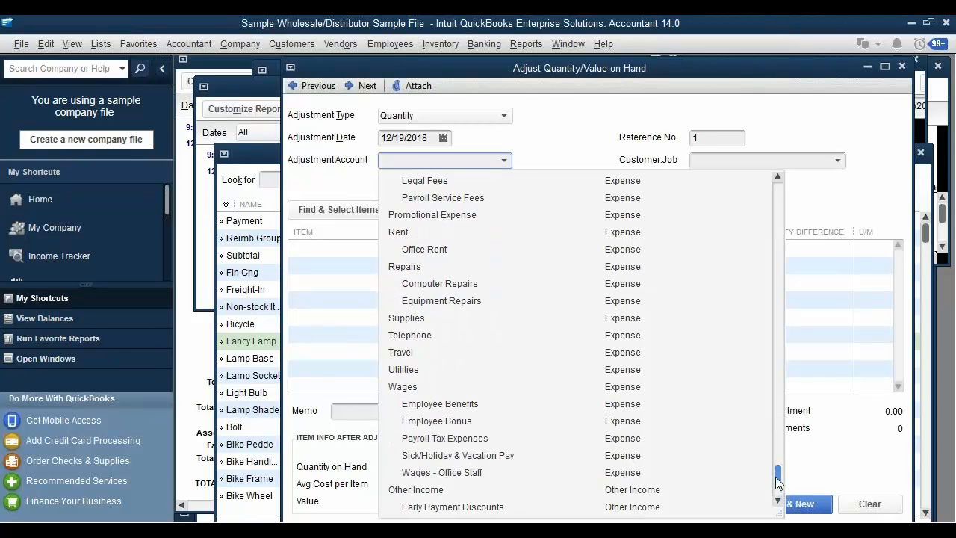
{"action": "left_click_drag", "start_coordinate": [778, 469], "coordinate": [774, 359]}
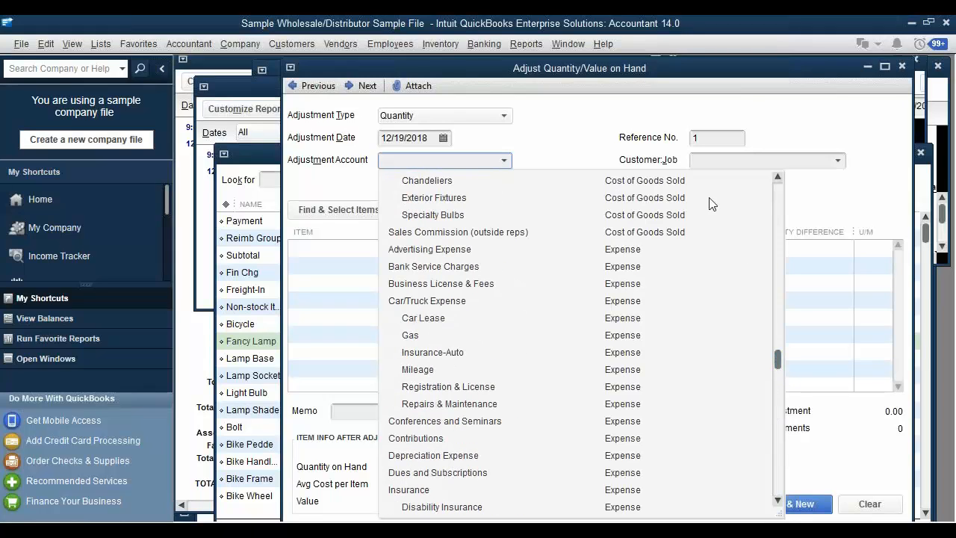
{"action": "left_click", "coordinate": [626, 250]}
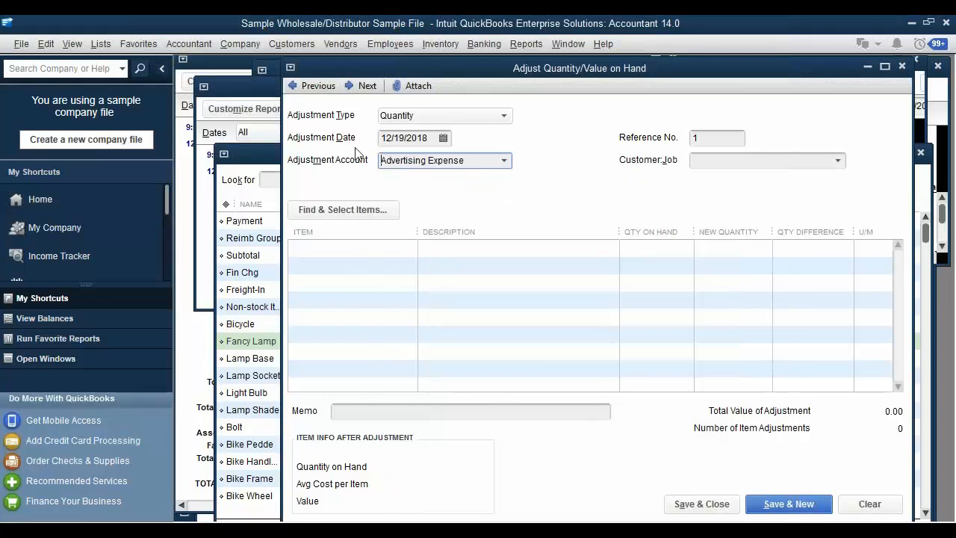
Step: Add Fancy Lamp to the adjustment with a new quantity of 10, and save the adjustment
{"action": "left_click", "coordinate": [343, 253]}
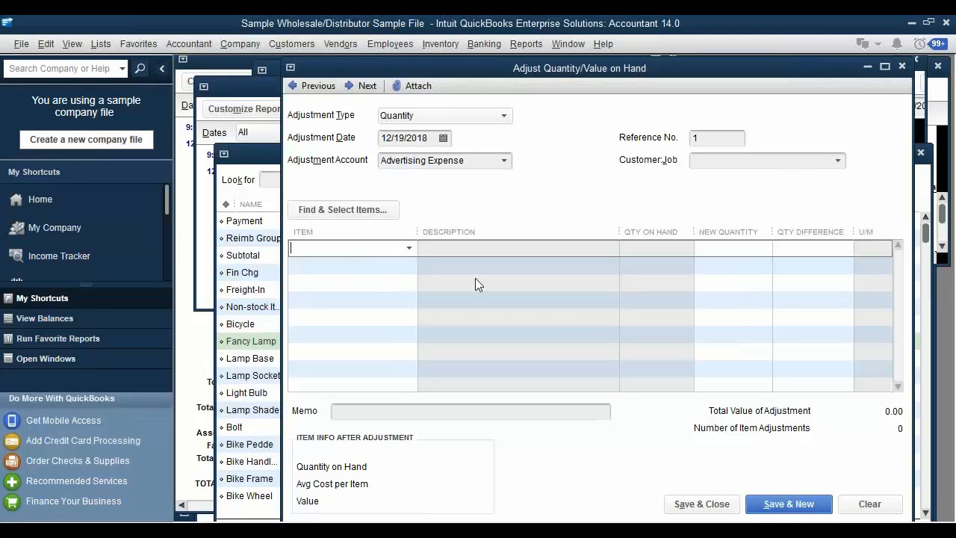
{"action": "type", "text": "Fancy Lamp"}
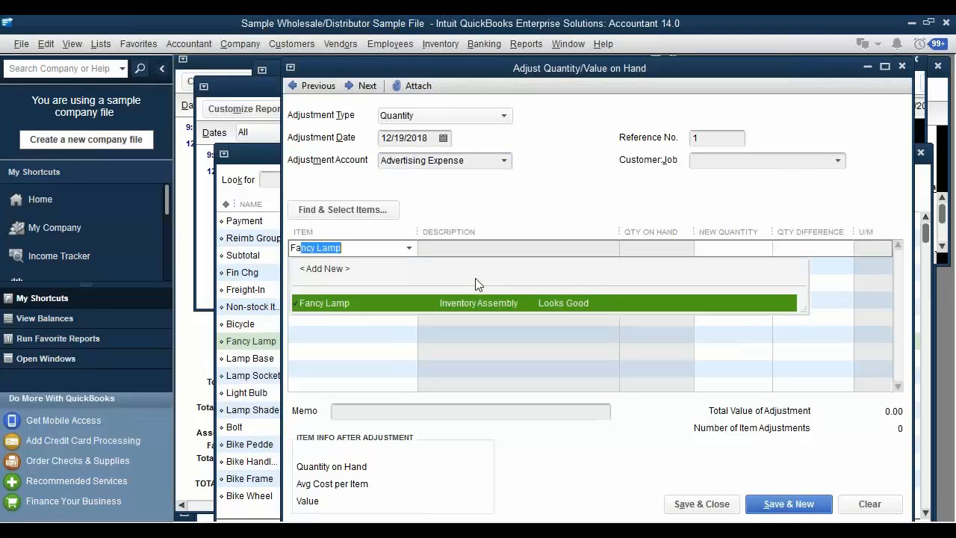
{"action": "left_click", "coordinate": [565, 302]}
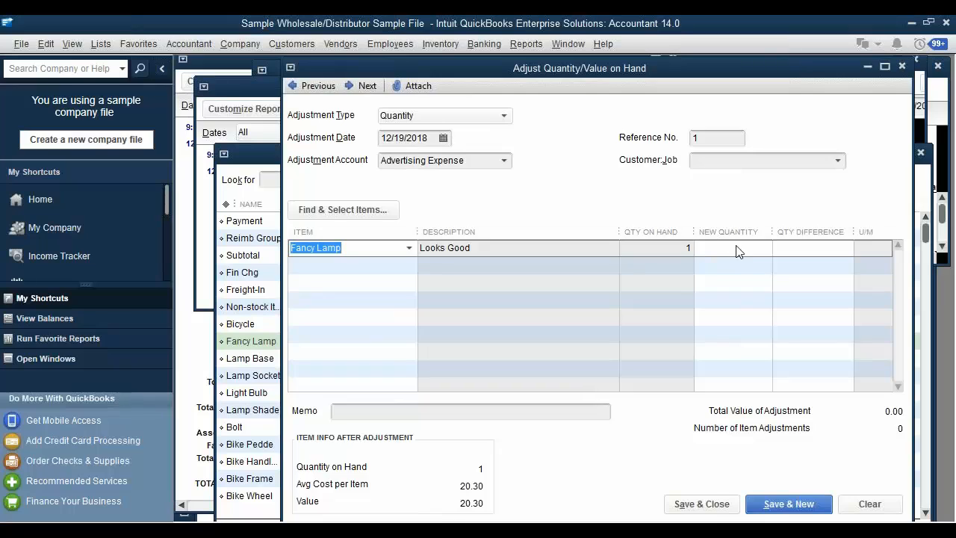
{"action": "left_click", "coordinate": [757, 250]}
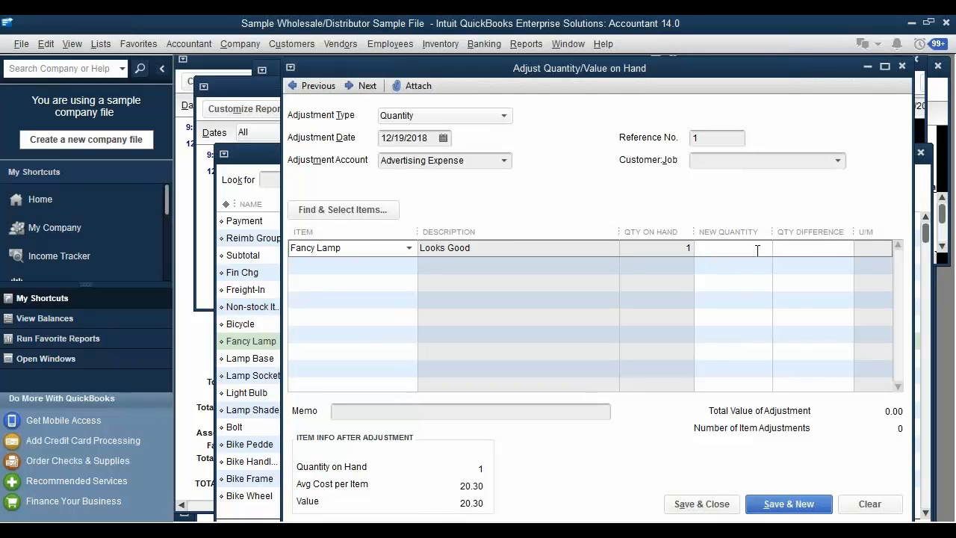
{"action": "type", "text": "10"}
{"action": "left_click", "coordinate": [704, 292]}
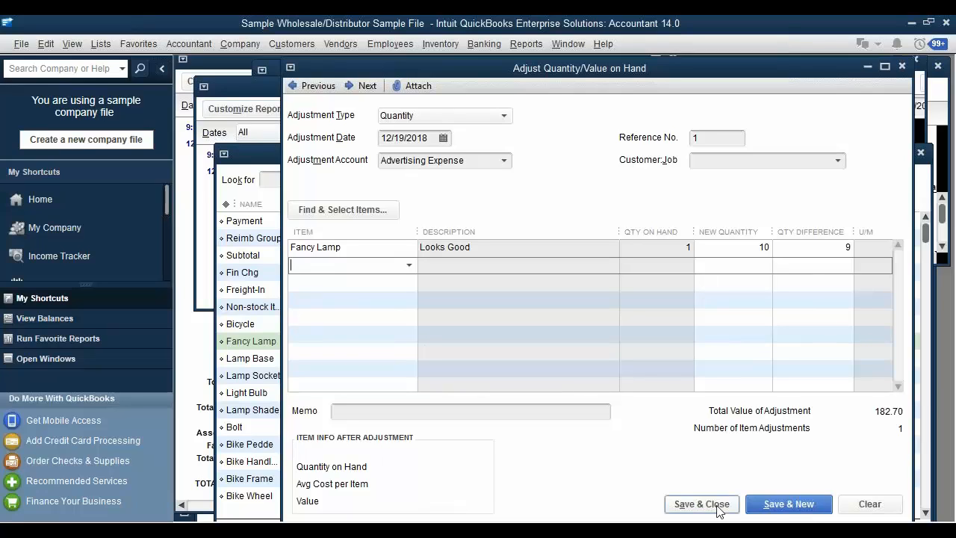
{"action": "left_click", "coordinate": [777, 509]}
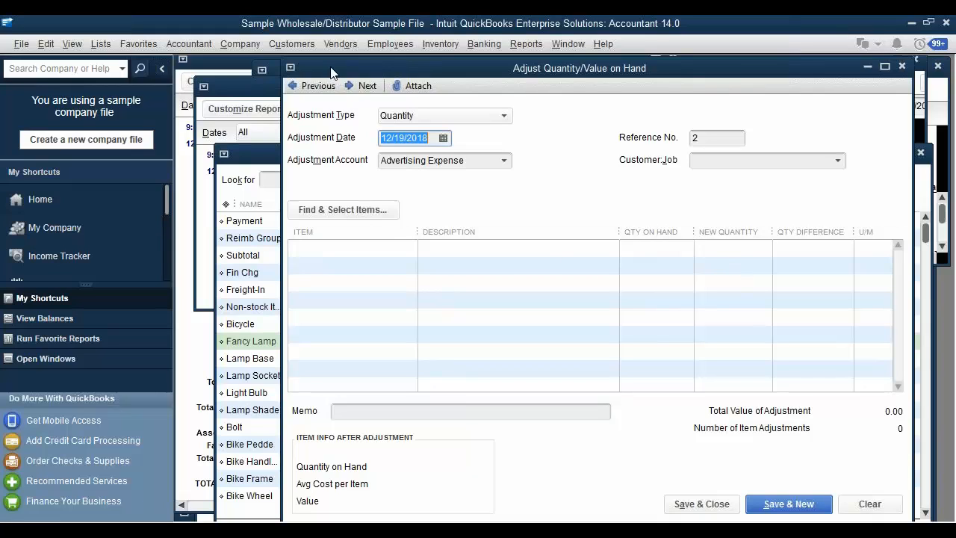
Step: Review the saved Fancy Lamp adjustment, and check the lamp's quantity in the Item List
{"action": "left_click", "coordinate": [291, 86]}
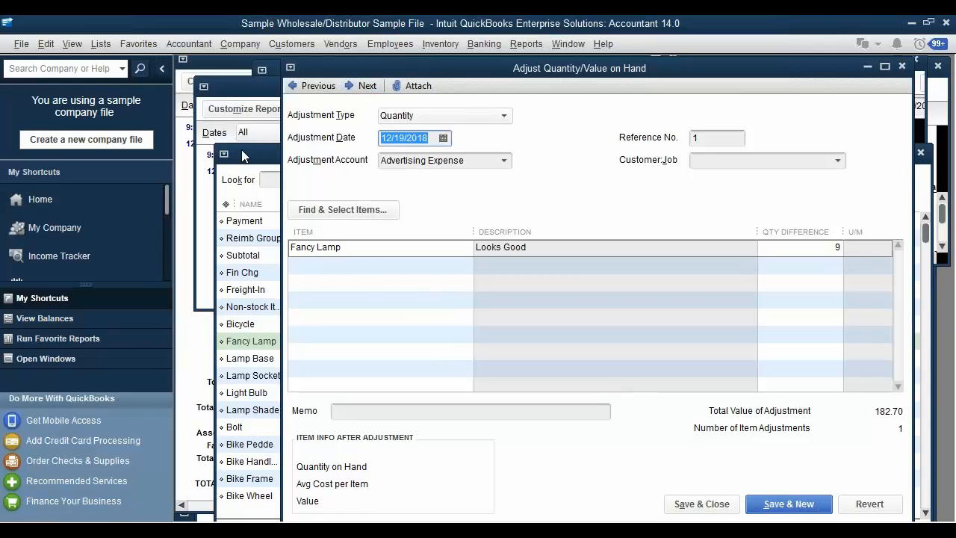
{"action": "left_click", "coordinate": [100, 45]}
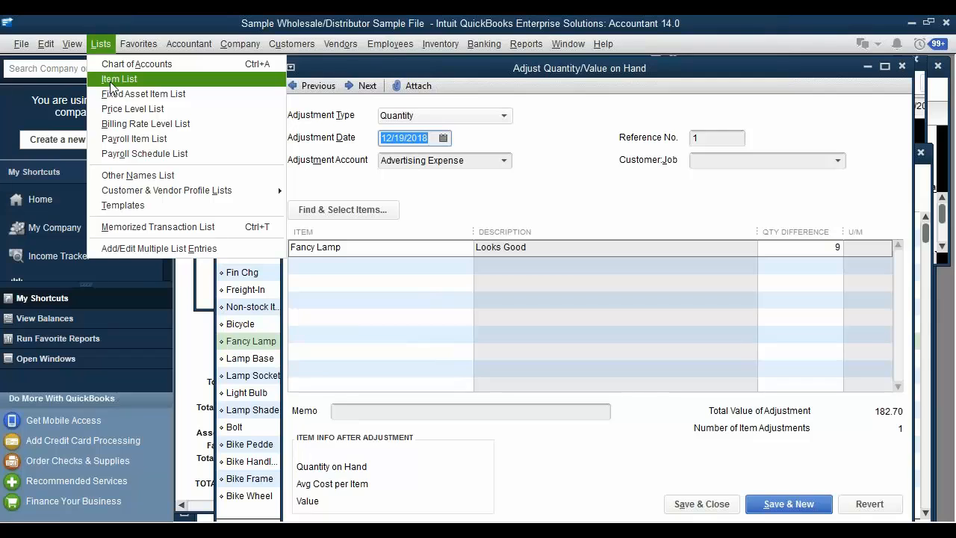
{"action": "left_click", "coordinate": [114, 79]}
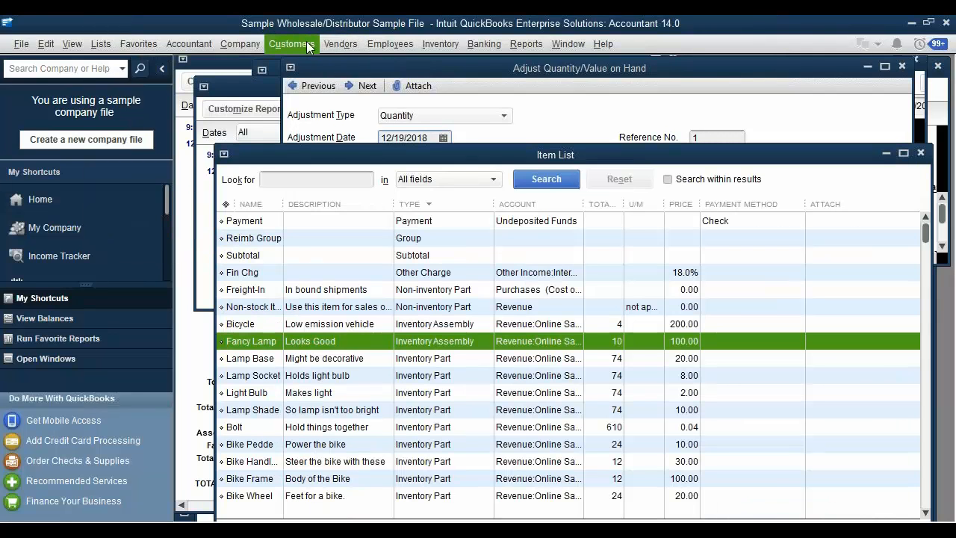
Step: Start a new customer invoice and date it 12/01/2018
{"action": "left_click", "coordinate": [307, 46]}
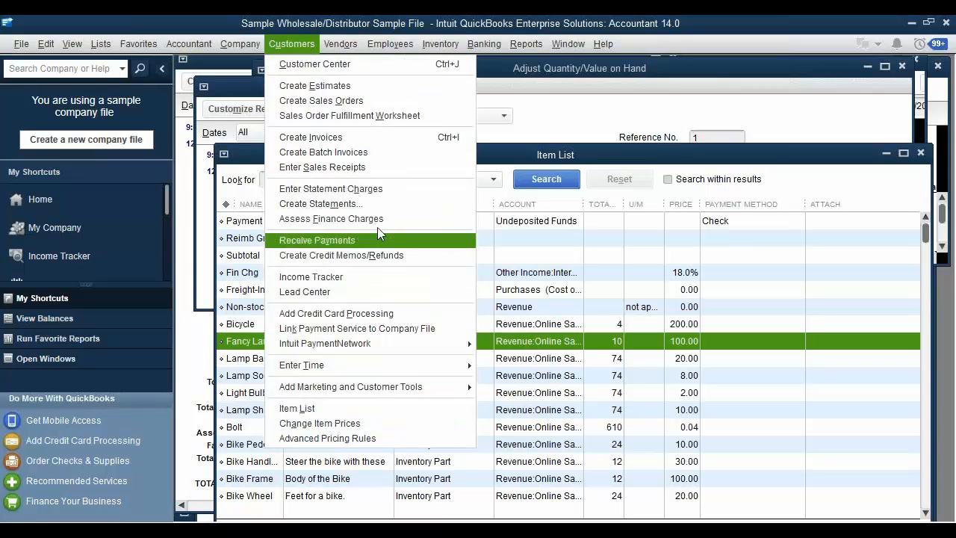
{"action": "left_click", "coordinate": [351, 137]}
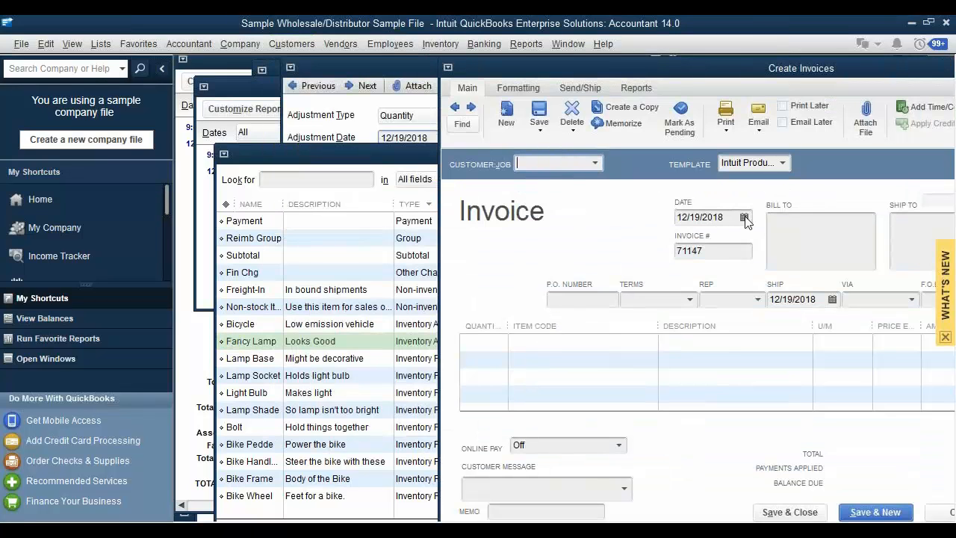
{"action": "left_click", "coordinate": [744, 217]}
{"action": "left_click", "coordinate": [796, 289]}
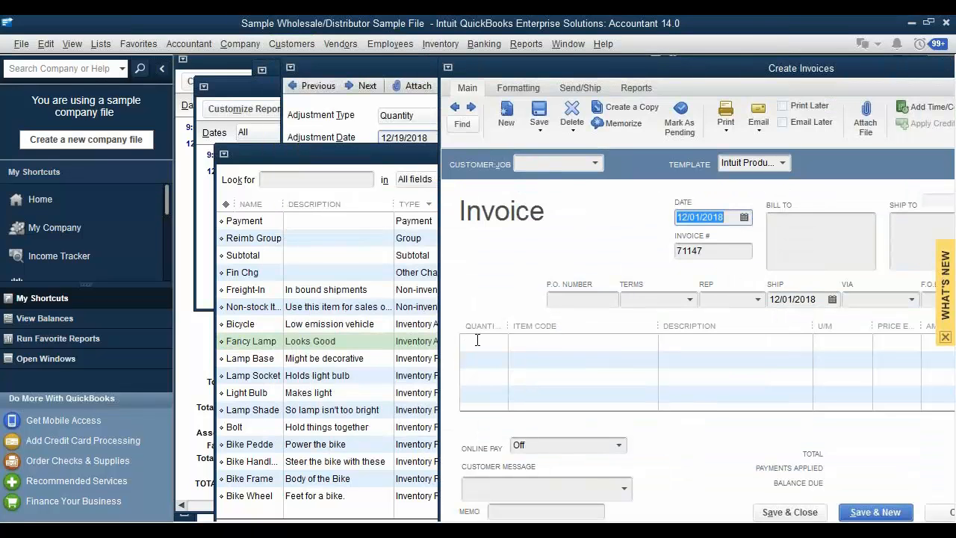
Step: Add a line for 2 units of Fancy Lamp to the invoice
{"action": "left_click", "coordinate": [477, 340]}
{"action": "type", "text": "fa"}
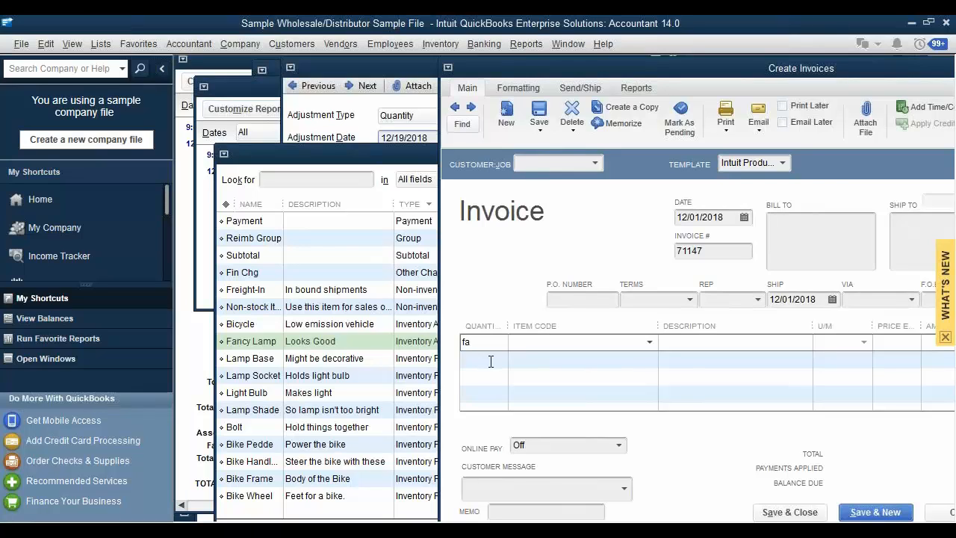
{"action": "left_click", "coordinate": [556, 345]}
{"action": "key", "text": "Return"}
{"action": "type", "text": "2"}
{"action": "left_click", "coordinate": [545, 340]}
{"action": "type", "text": "fa"}
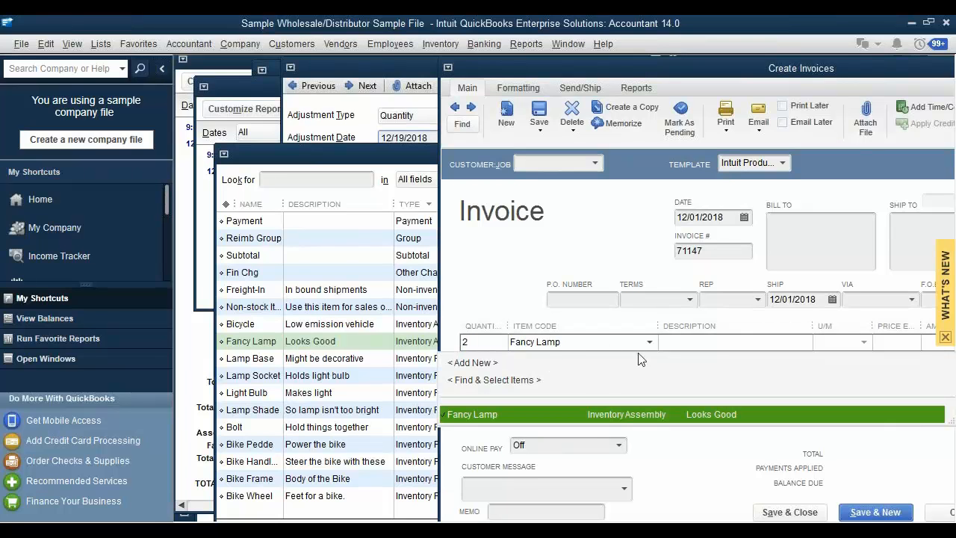
{"action": "left_click", "coordinate": [670, 345]}
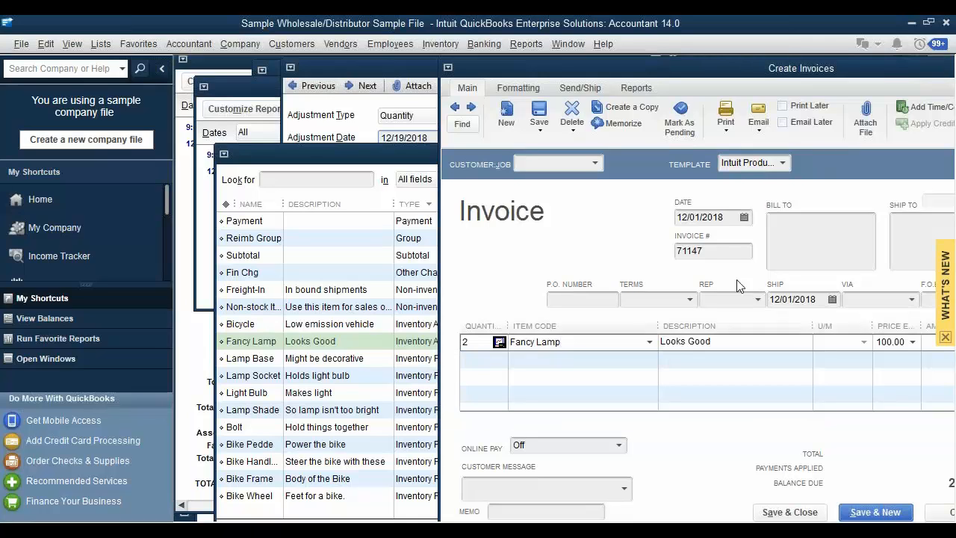
Step: Assign the invoice to the Kern Lighting customer
{"action": "left_click", "coordinate": [595, 162]}
{"action": "left_click", "coordinate": [567, 235]}
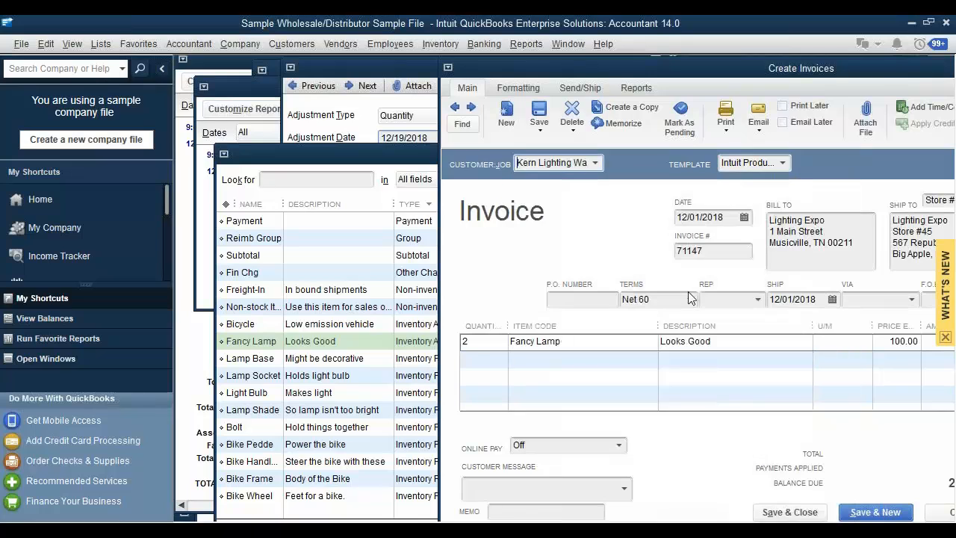
{"action": "left_click", "coordinate": [563, 267]}
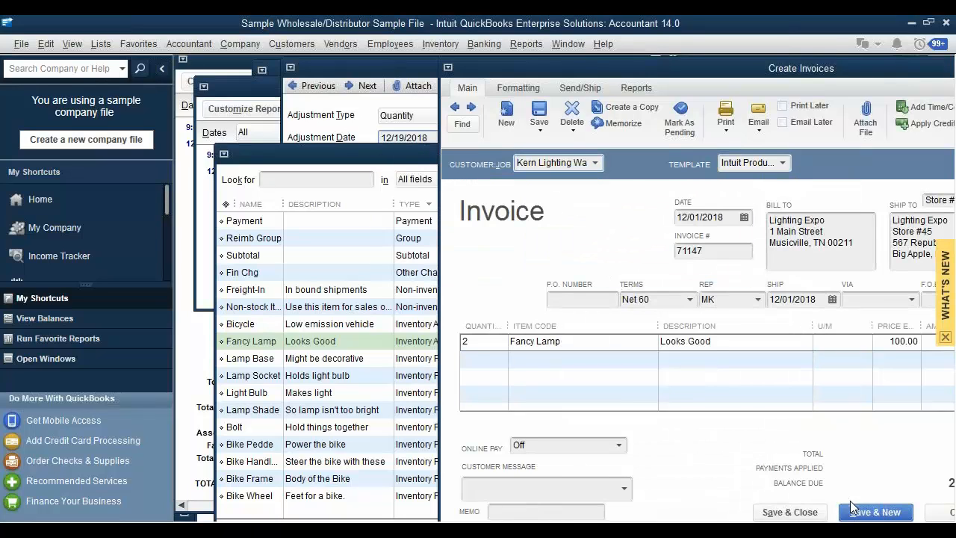
Step: Save the Kern Lighting invoice for 2 Fancy Lamps and close it
{"action": "left_click", "coordinate": [793, 512]}
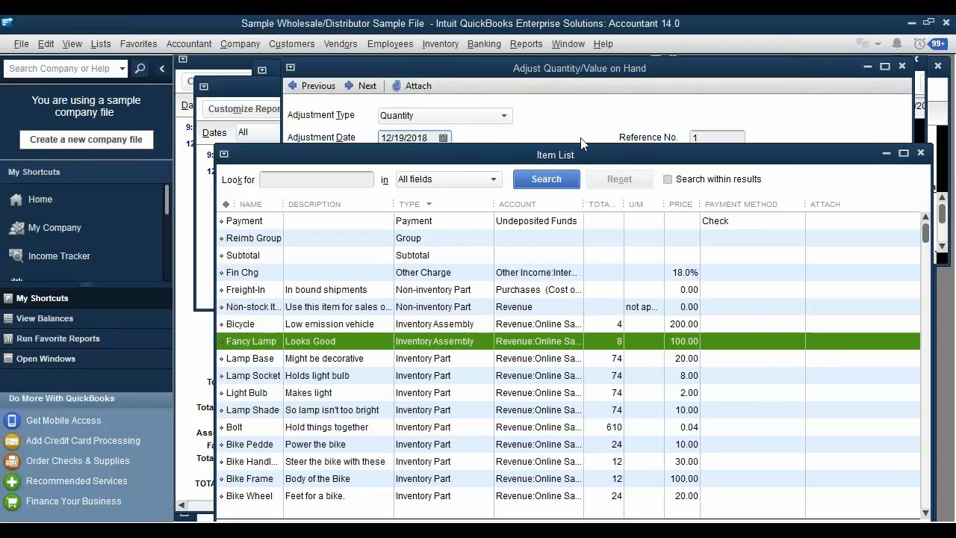
Step: Examine the closing date and password settings in the company-wide accounting preferences, and leave both dialogs without saving
{"action": "left_click", "coordinate": [45, 44]}
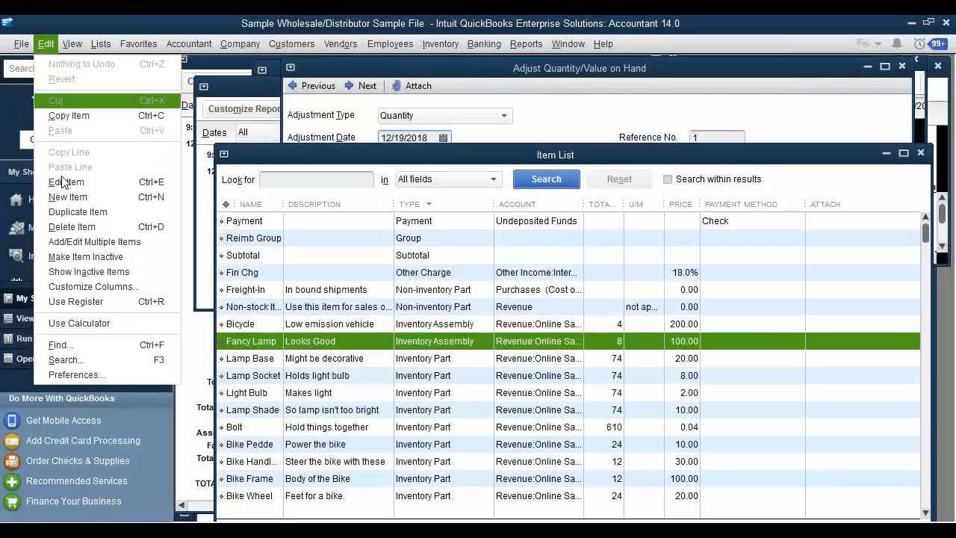
{"action": "left_click", "coordinate": [112, 374]}
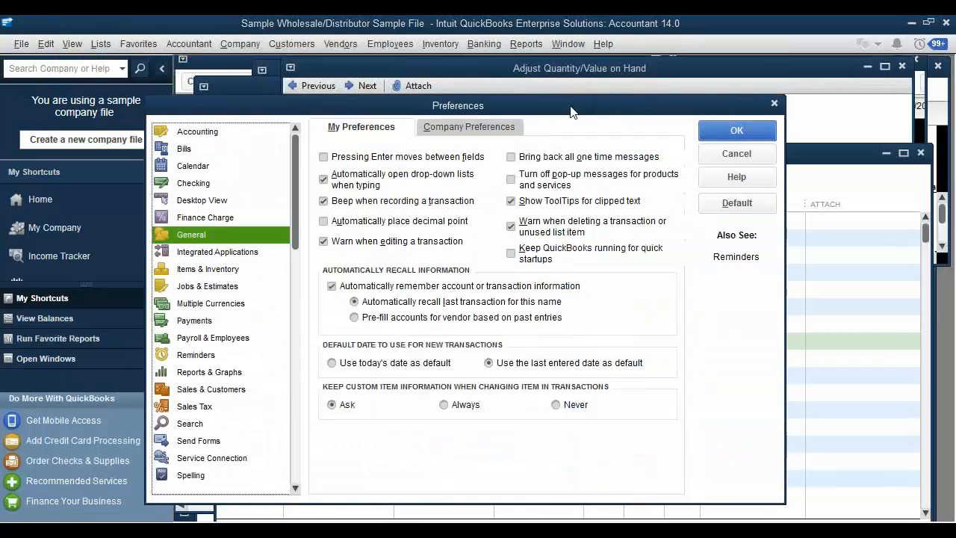
{"action": "left_click", "coordinate": [185, 135]}
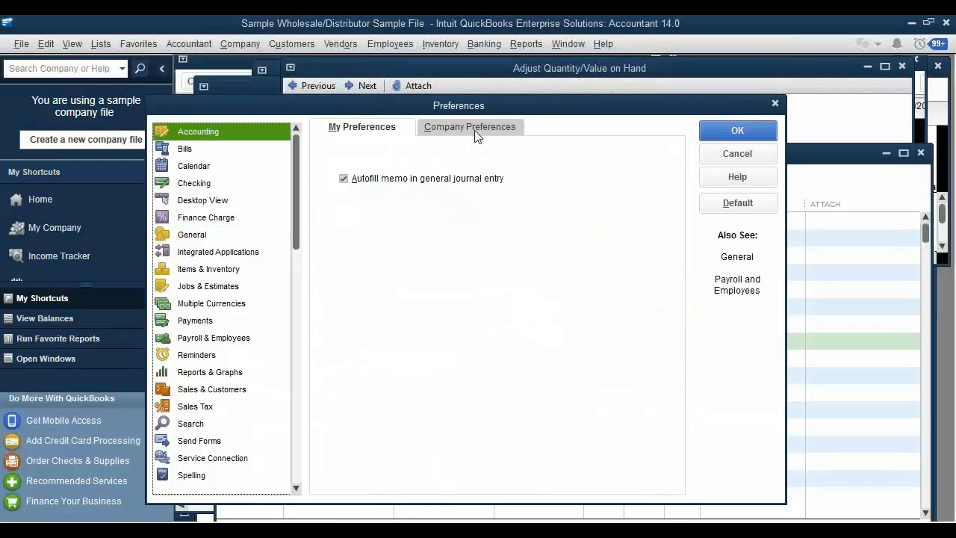
{"action": "left_click", "coordinate": [471, 128]}
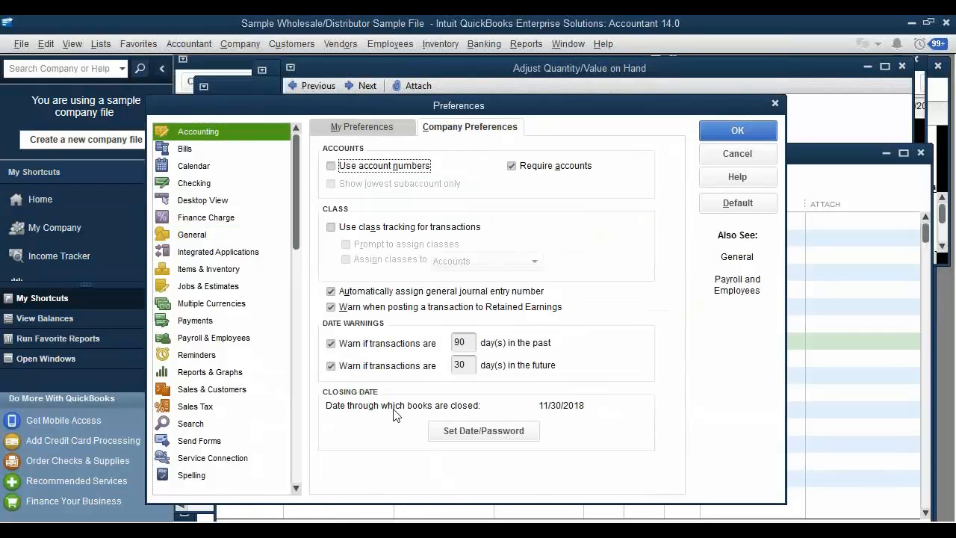
{"action": "left_click", "coordinate": [460, 440]}
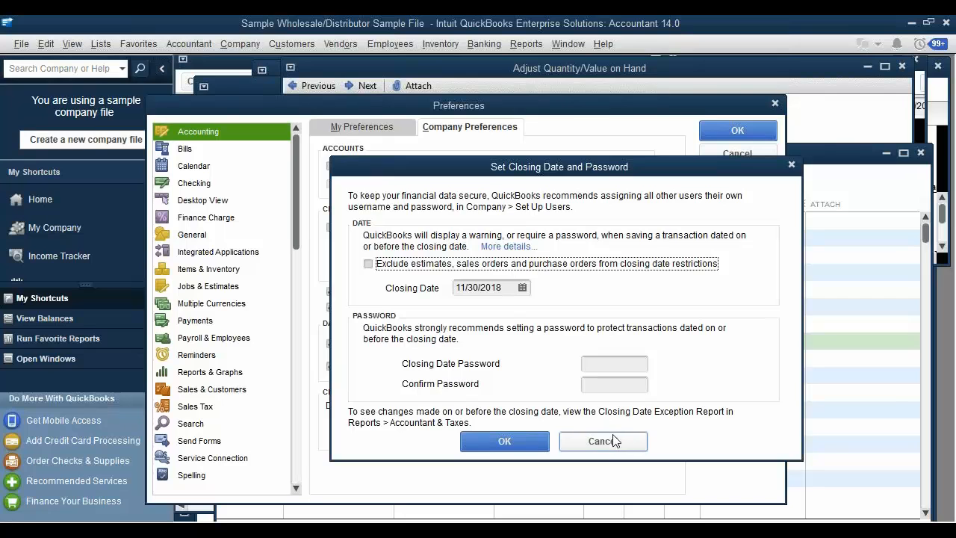
{"action": "left_click", "coordinate": [611, 439]}
{"action": "left_click", "coordinate": [737, 153]}
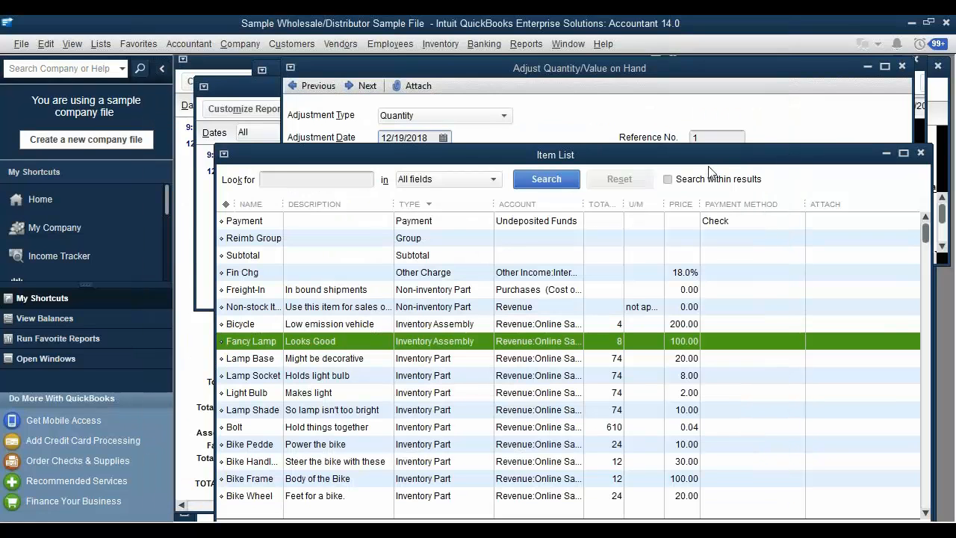